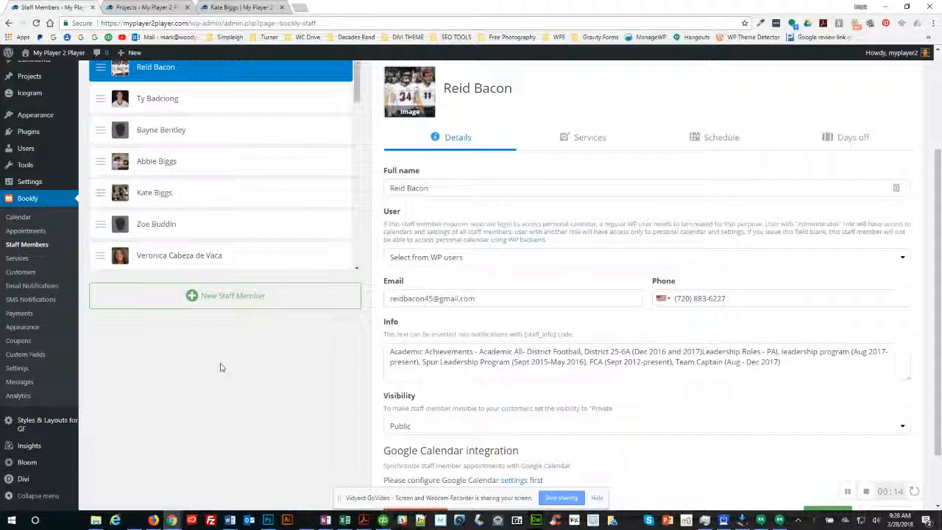
Step: Look over the coach's BOOK THIS COACH page, then bring up the admin Projects list
click(237, 7)
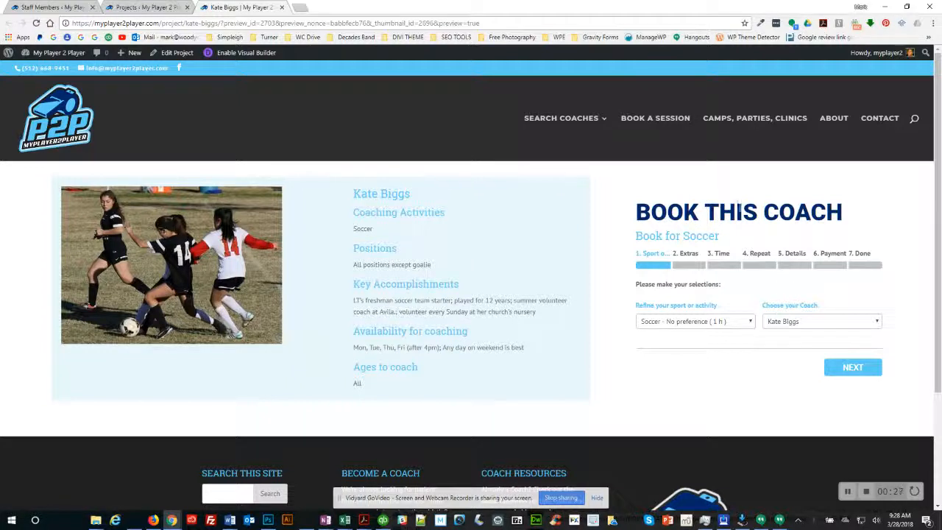
drag(667, 211, 779, 213)
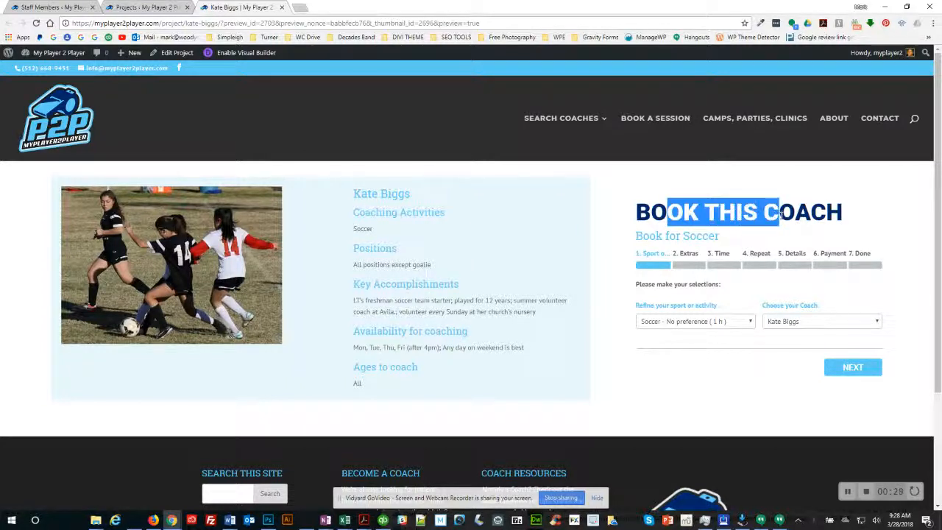
click(612, 249)
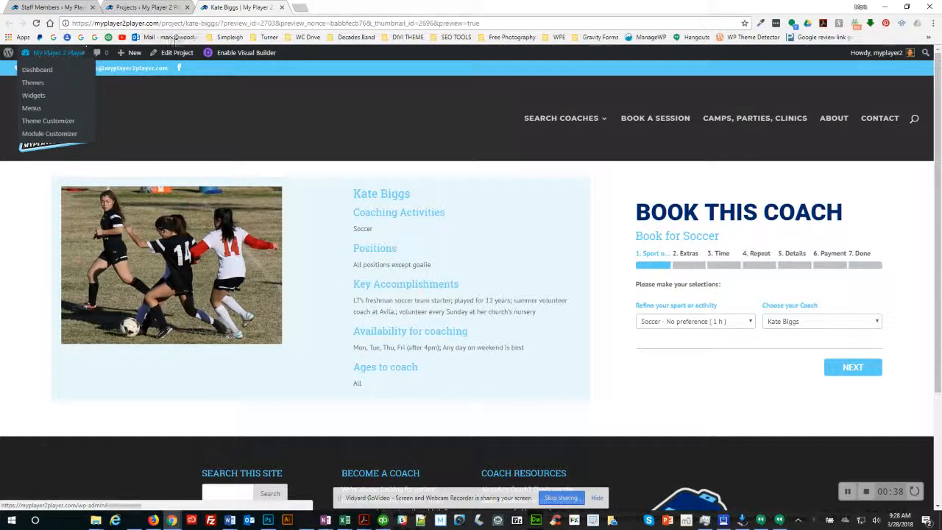
click(146, 9)
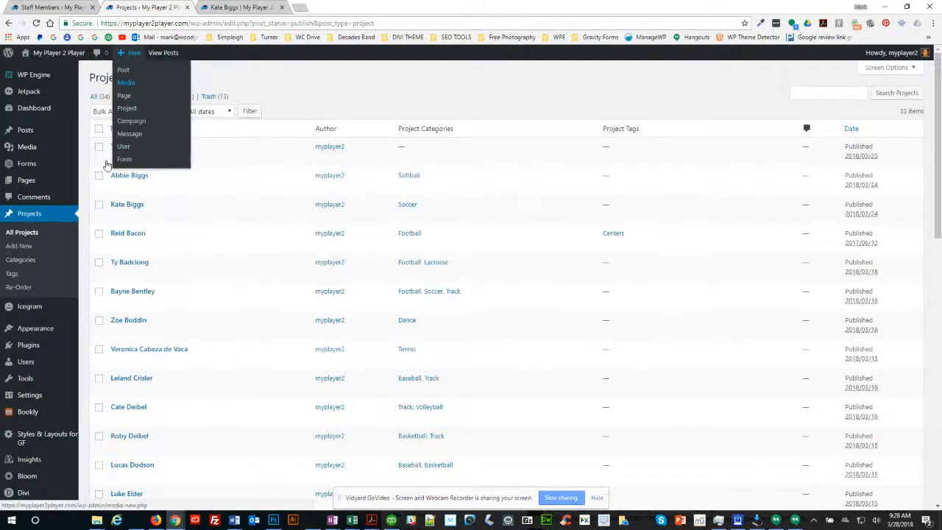
mouse_move(36, 79)
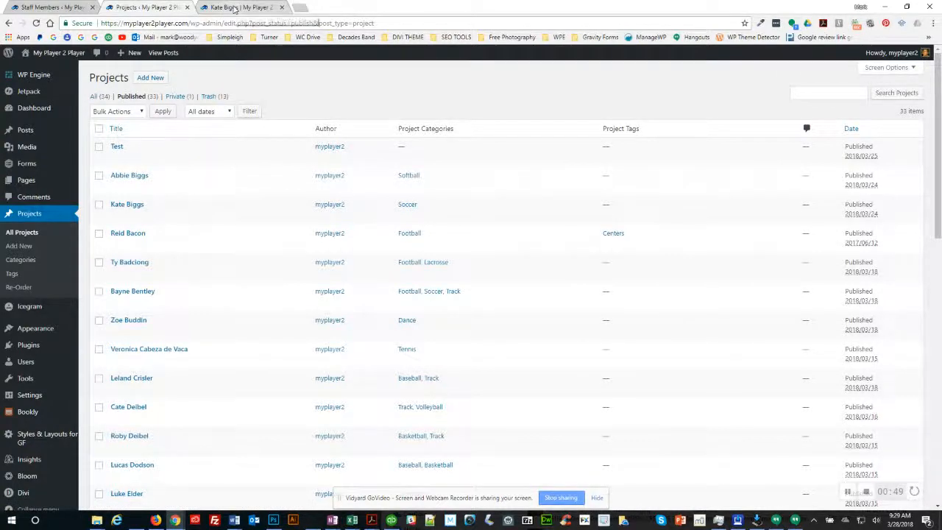
click(234, 9)
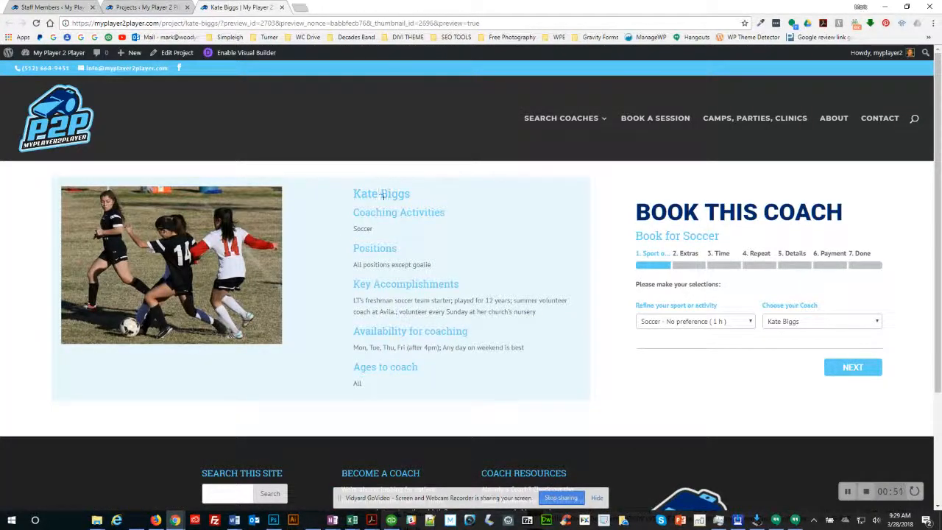
click(188, 22)
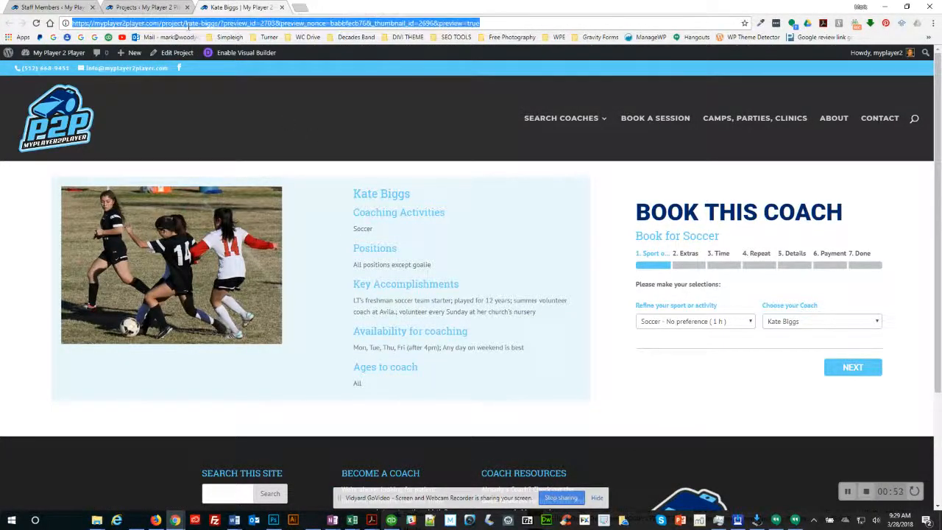
click(220, 23)
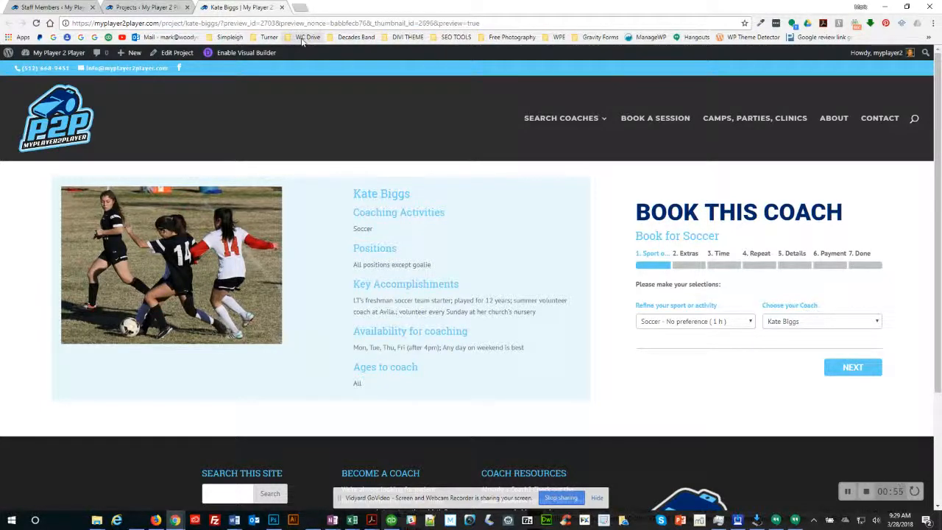
key(shift+End)
key(Delete)
key(Return)
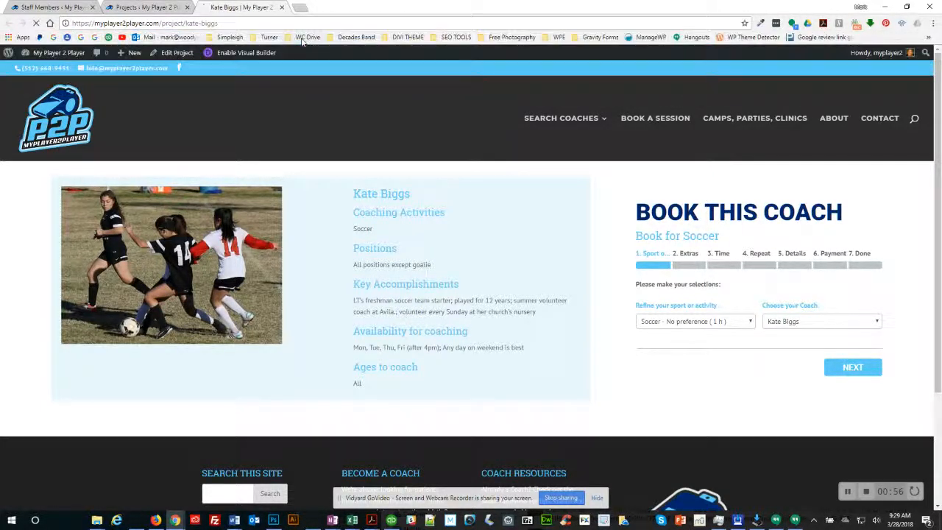
double_click(170, 24)
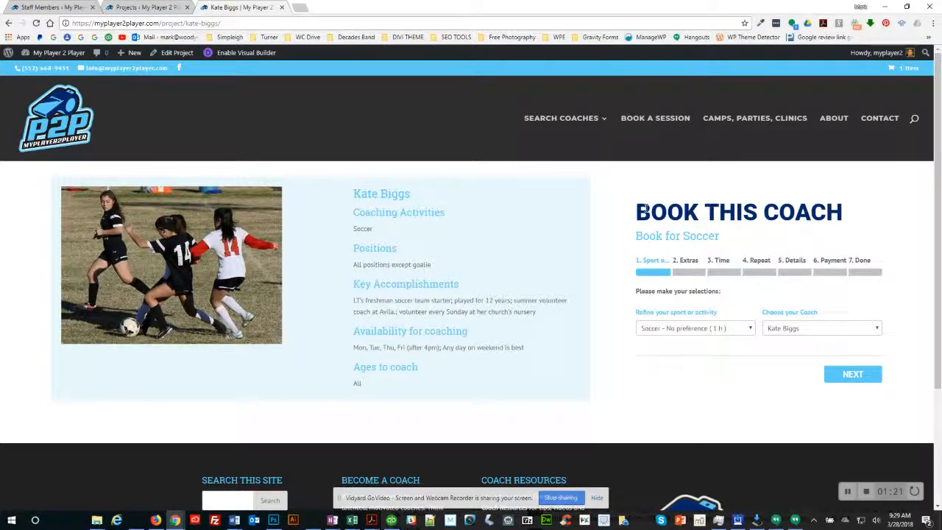
Step: Load the coach's record in the Bookly Staff Members editor, then return to her public page
click(40, 8)
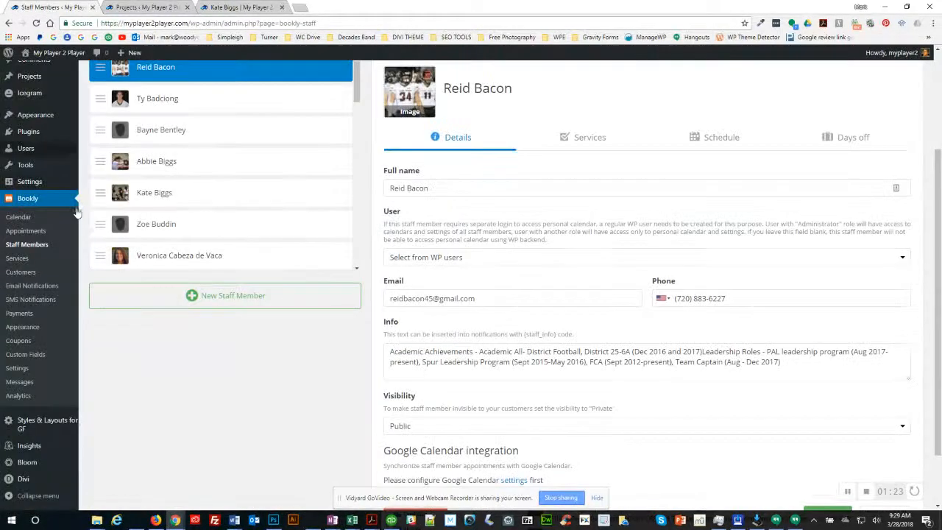
scroll(87, 273, up, 1)
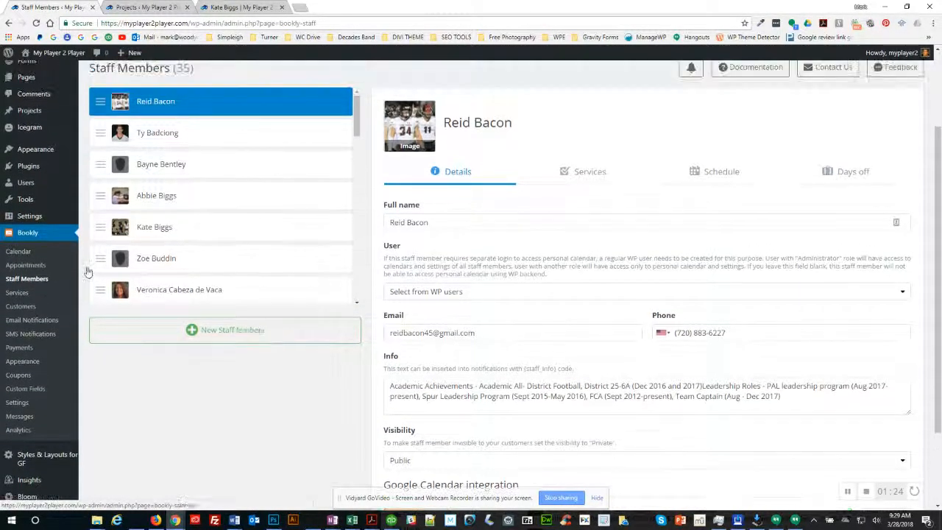
scroll(87, 272, up, 2)
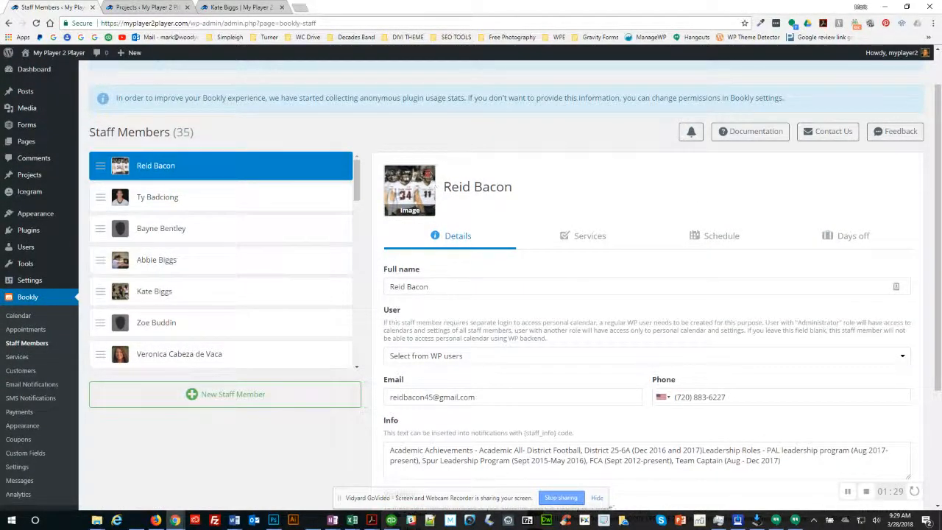
click(163, 294)
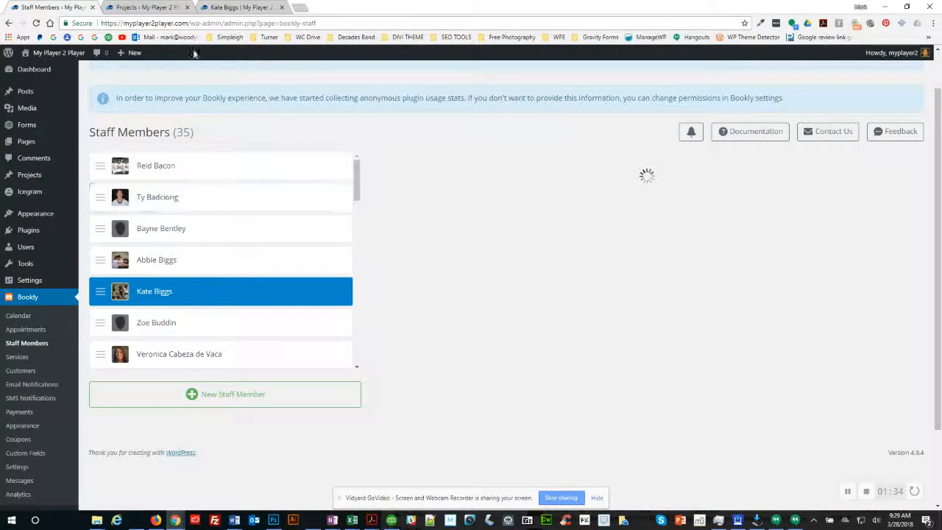
click(147, 8)
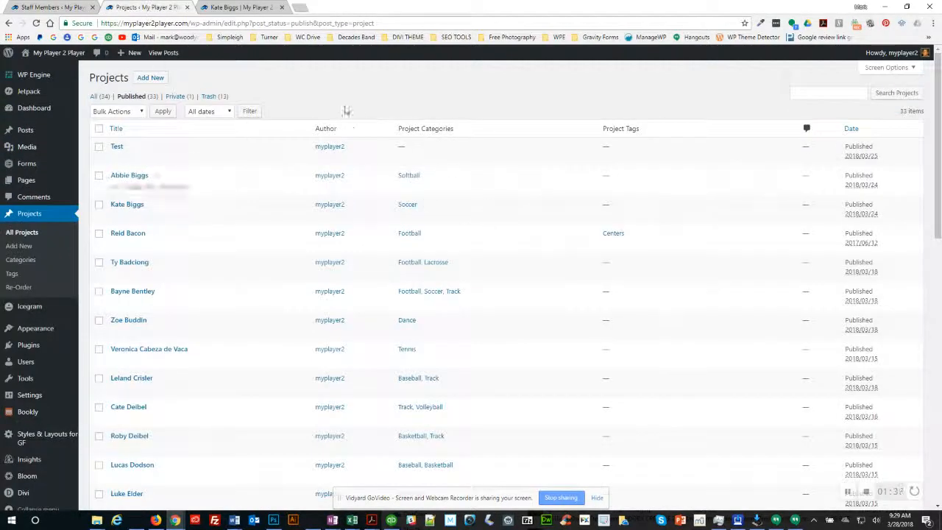
click(244, 7)
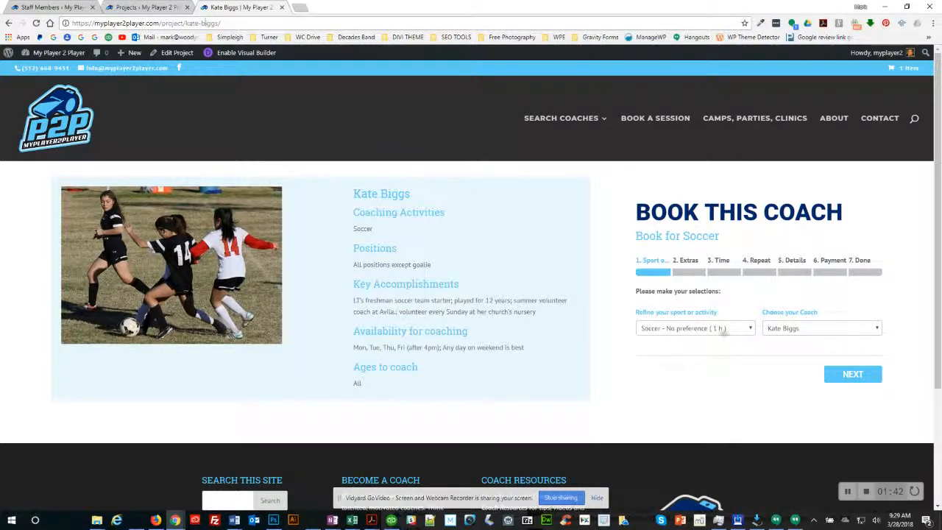
Step: Check the soccer positions in the booking form's 'Refine your sport or activity' dropdown, then return to Staff Members
click(708, 330)
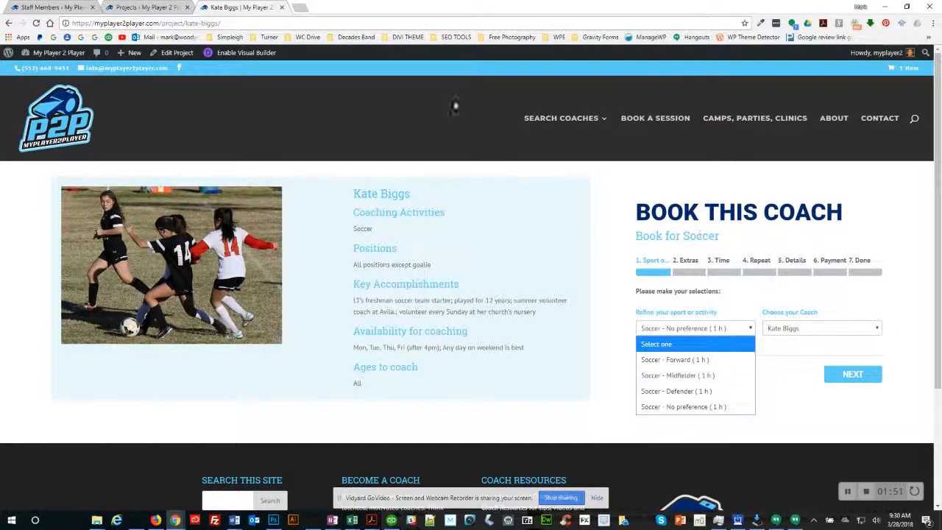
click(50, 7)
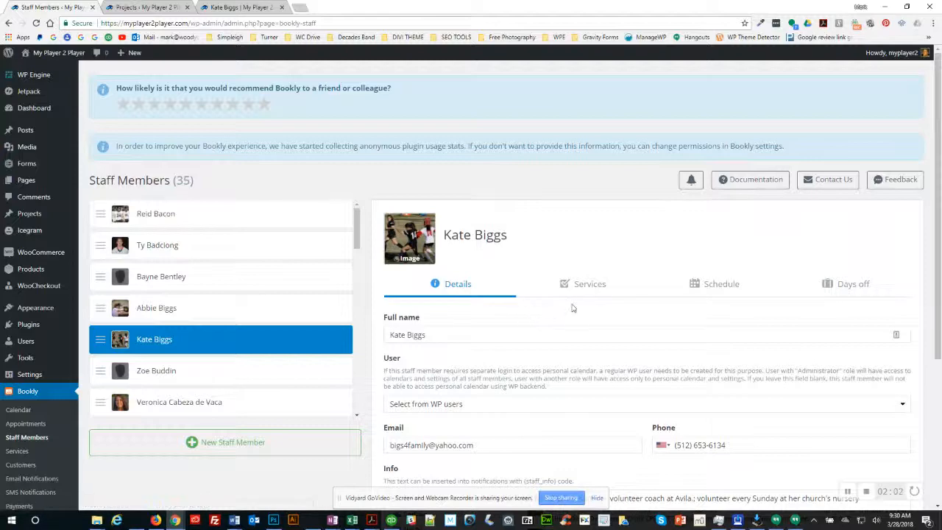
Step: Review the coach's Services: Soccer Forward, Midfielder, Defender, No preference ticked at 50.00, Goalie unticked
scroll(578, 303, down, 1)
scroll(578, 303, down, 2)
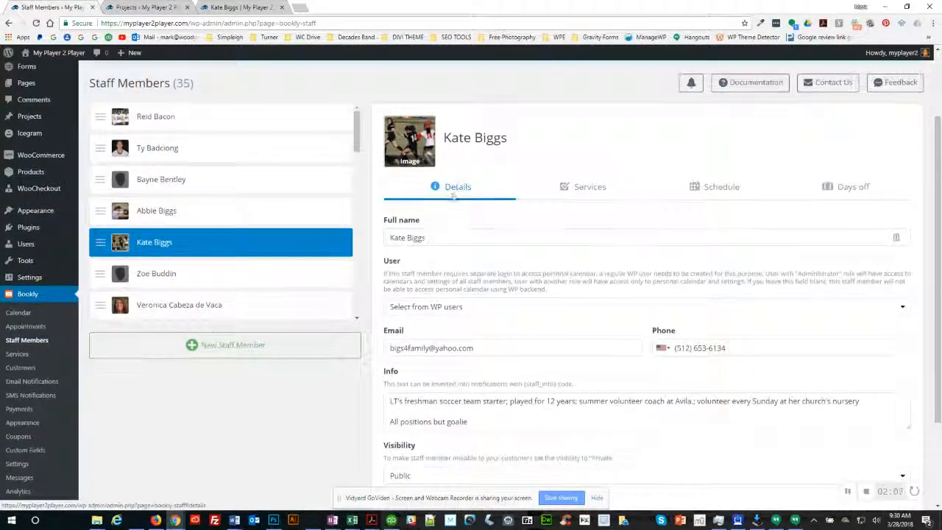
scroll(472, 211, down, 3)
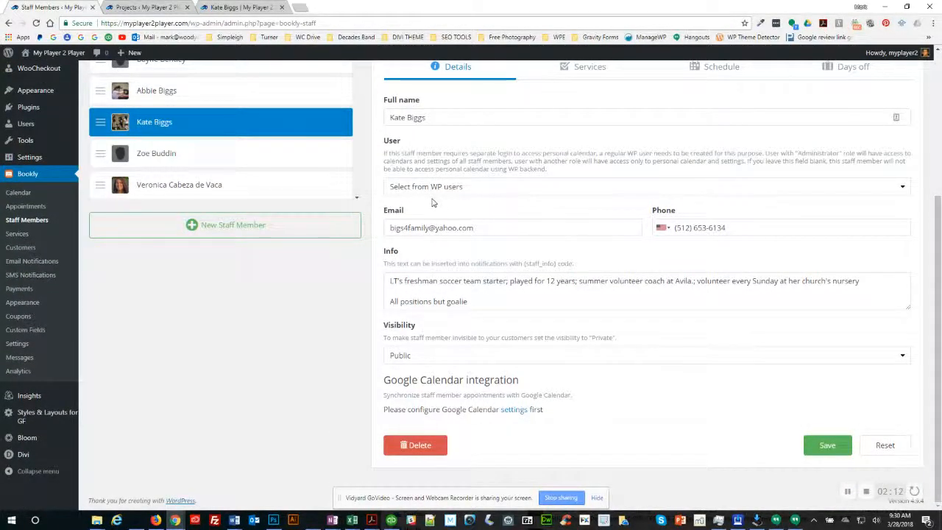
scroll(441, 202, up, 1)
click(587, 118)
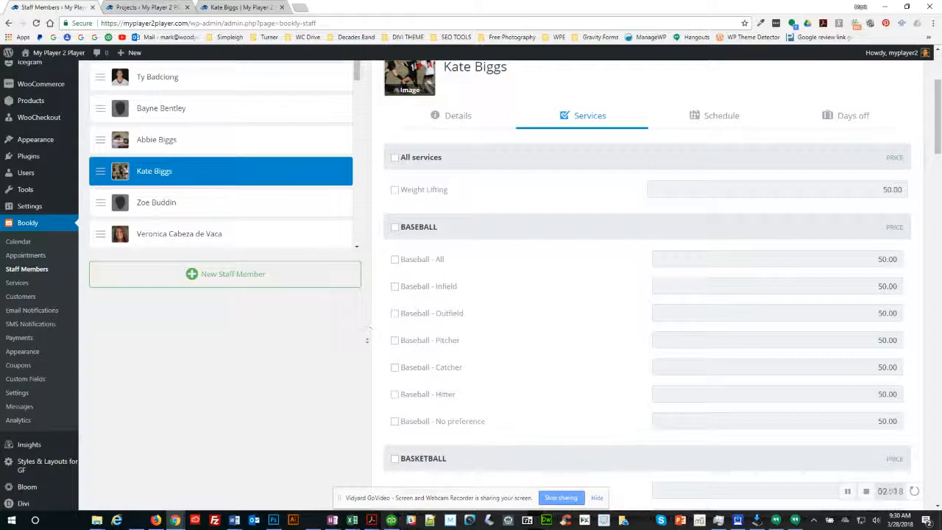
scroll(370, 330, down, 4)
scroll(372, 378, down, 12)
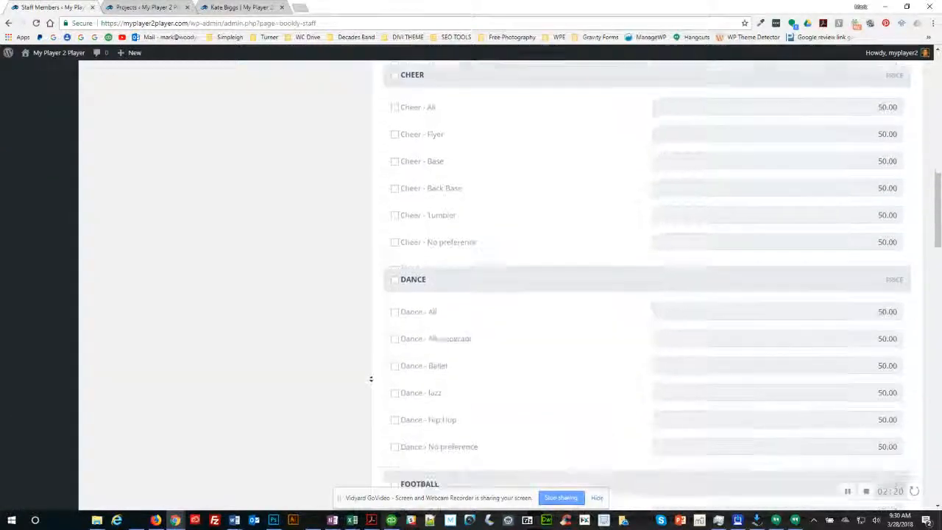
scroll(368, 369, down, 8)
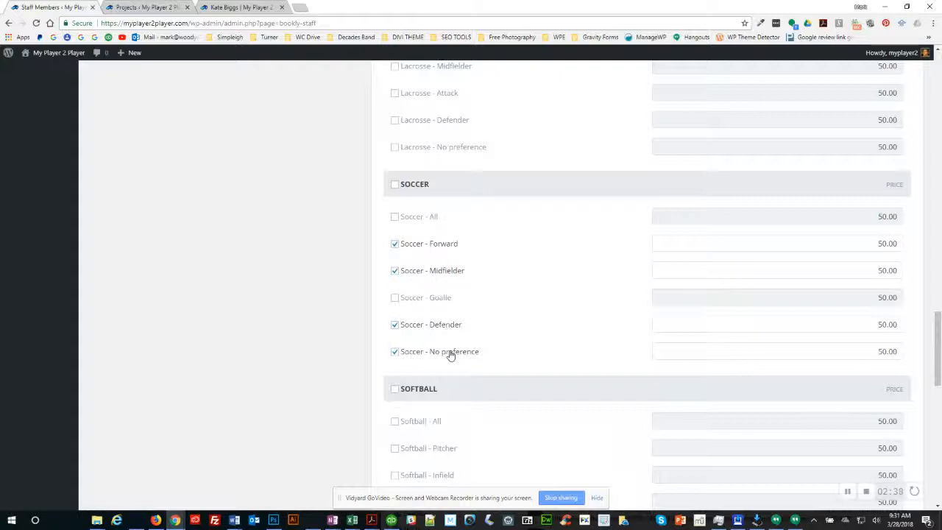
scroll(510, 322, up, 15)
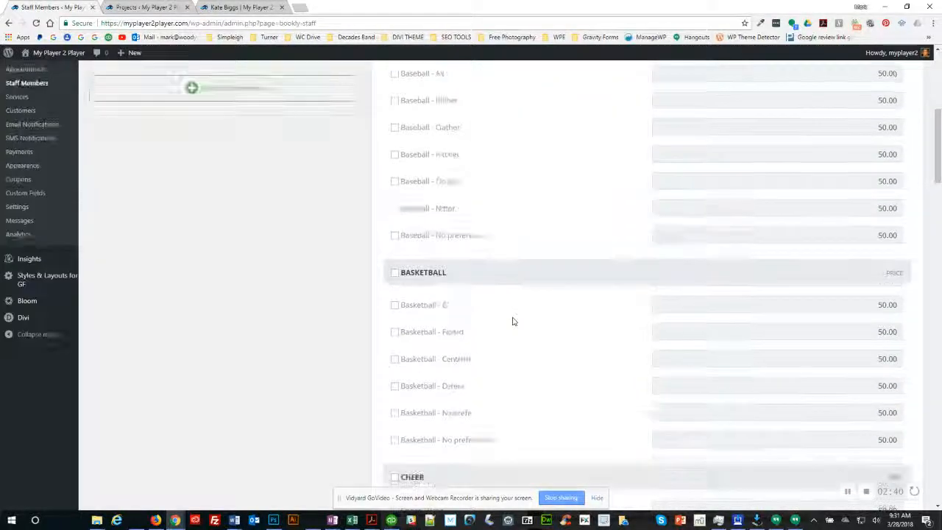
scroll(513, 321, up, 5)
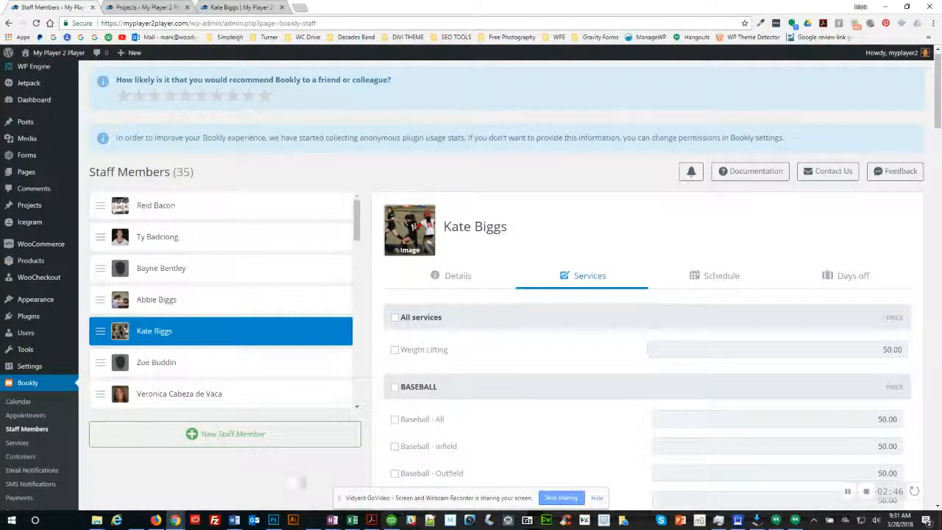
Step: Check the player's surname spelling in cell C39 of the Team roster sheet, then return to Bookly
key(alt+Tab)
key(alt+Tab)
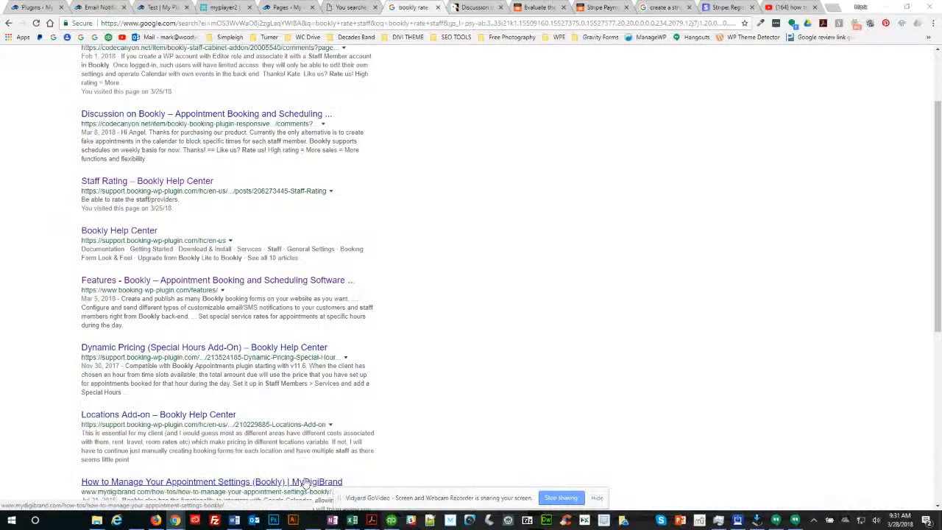
key(alt+Tab)
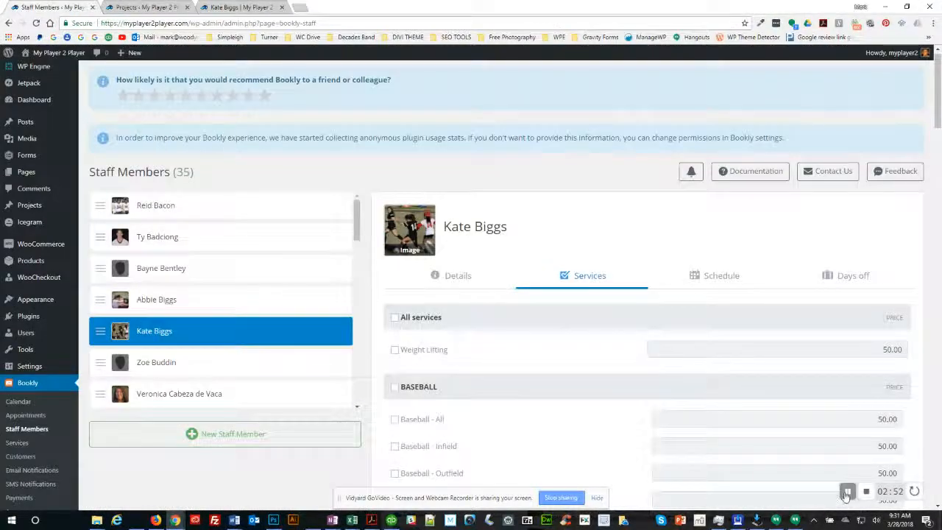
key(alt+Tab)
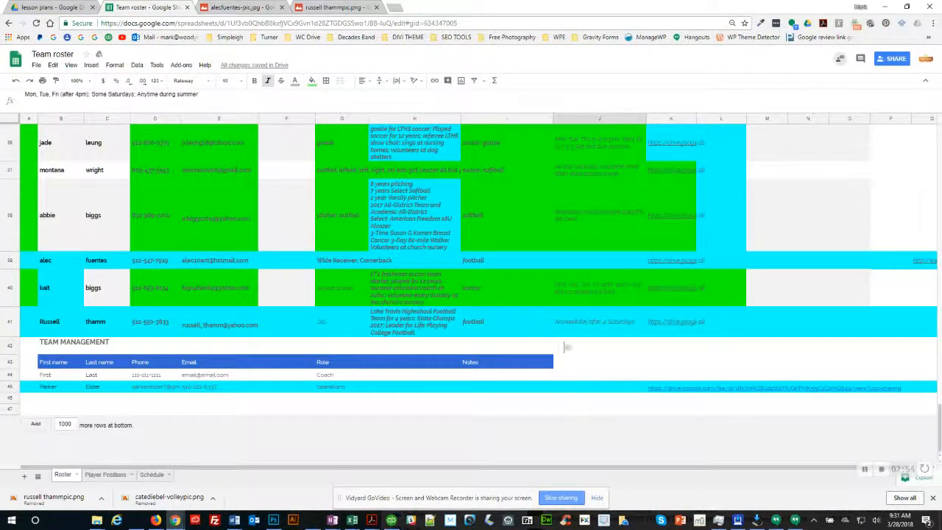
scroll(159, 267, up, 2)
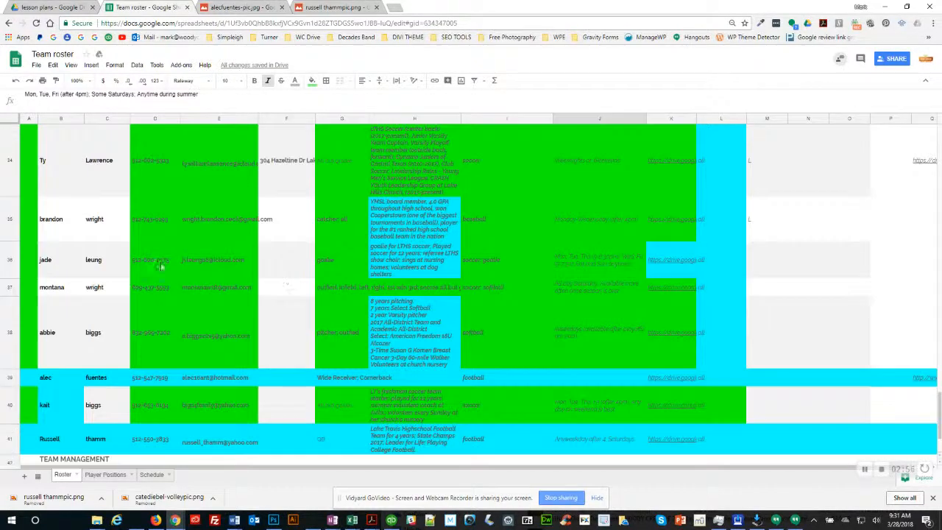
scroll(143, 333, down, 1)
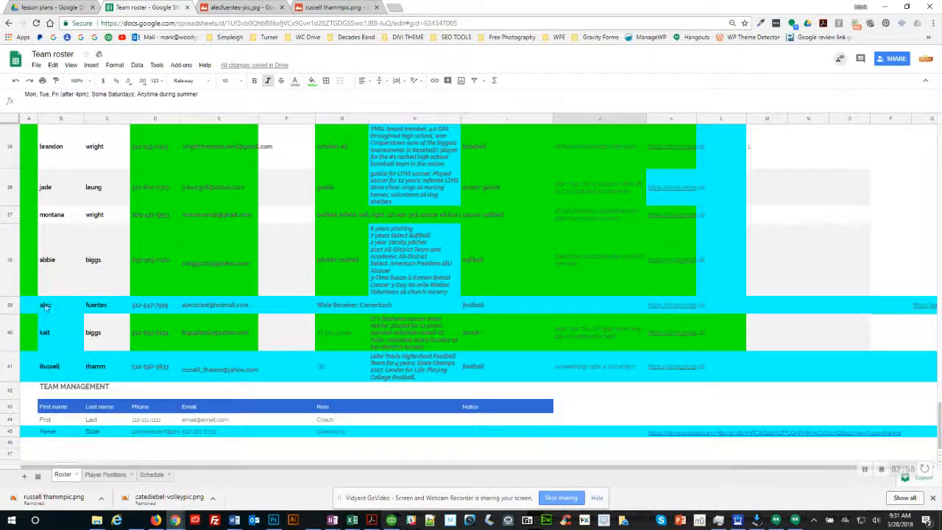
click(103, 307)
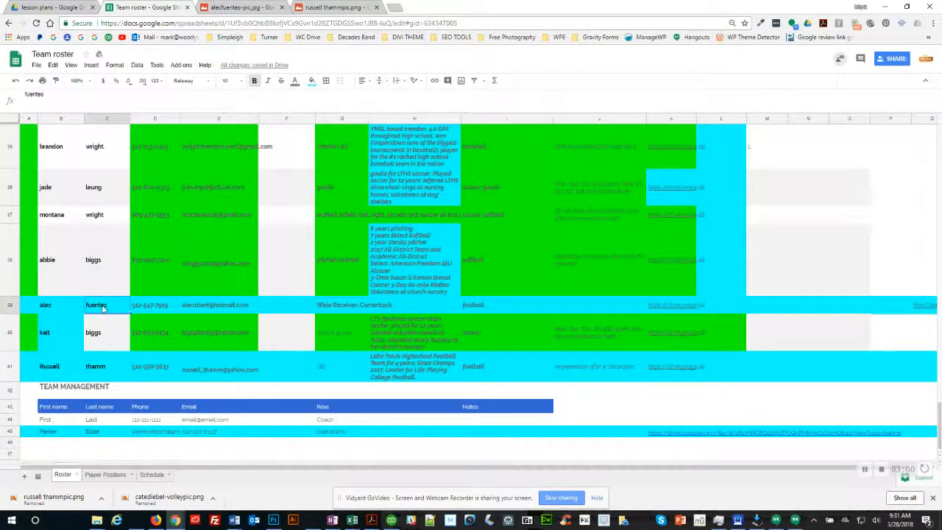
key(alt+Tab)
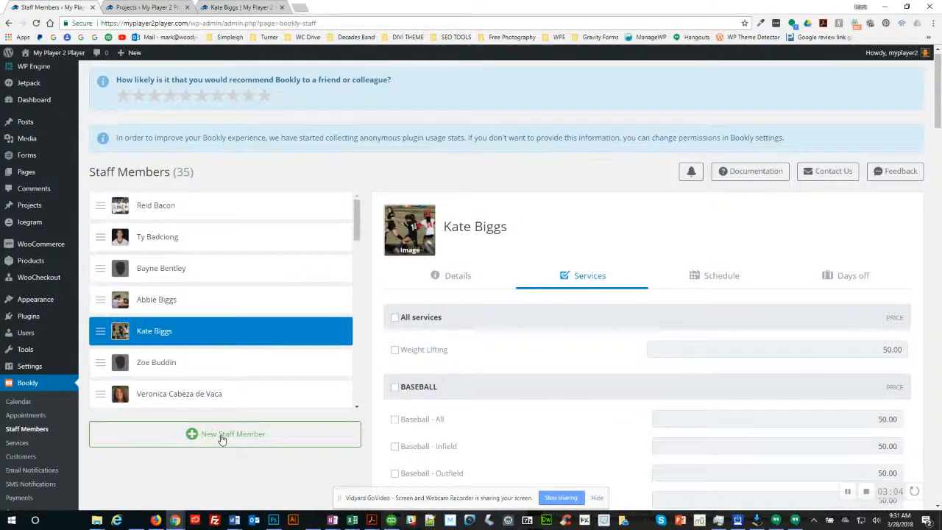
Step: Create a new Bookly staff member with the player's full name, capitalising the surname, and save
click(221, 435)
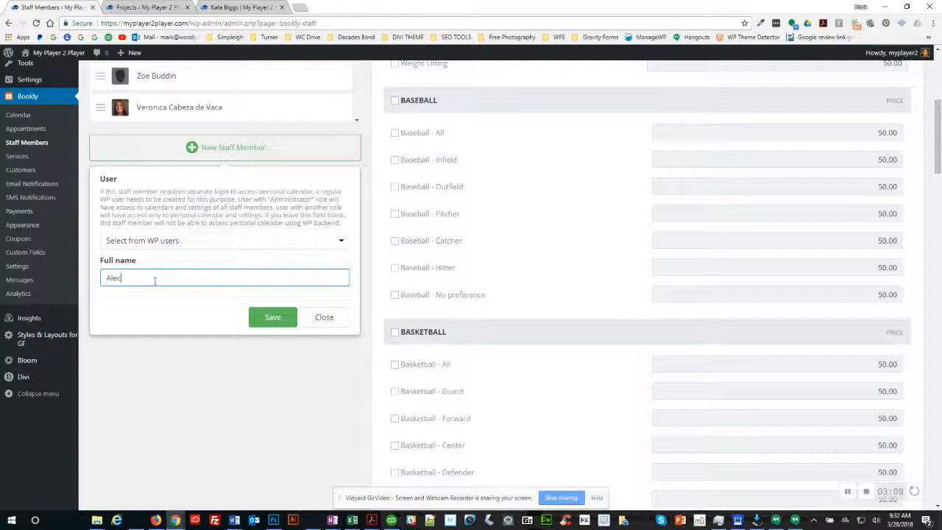
key(Delete)
text(F)
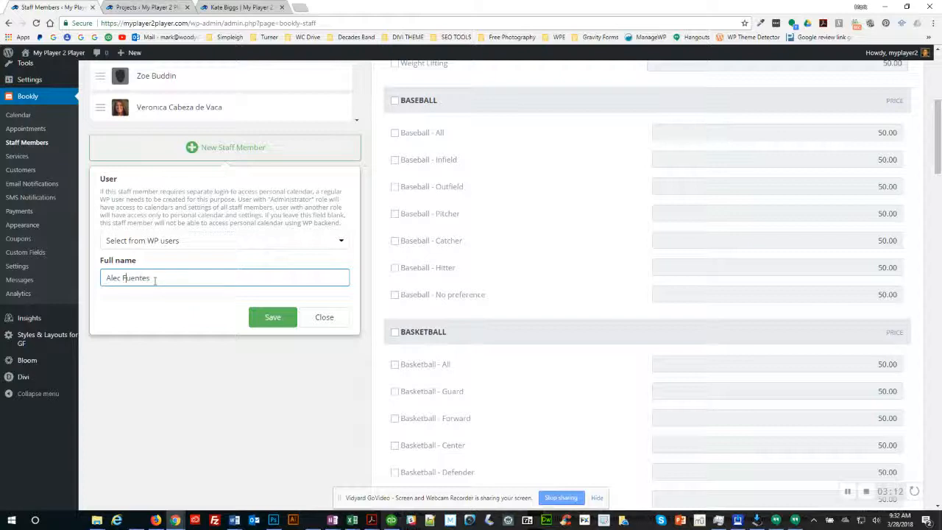
click(276, 318)
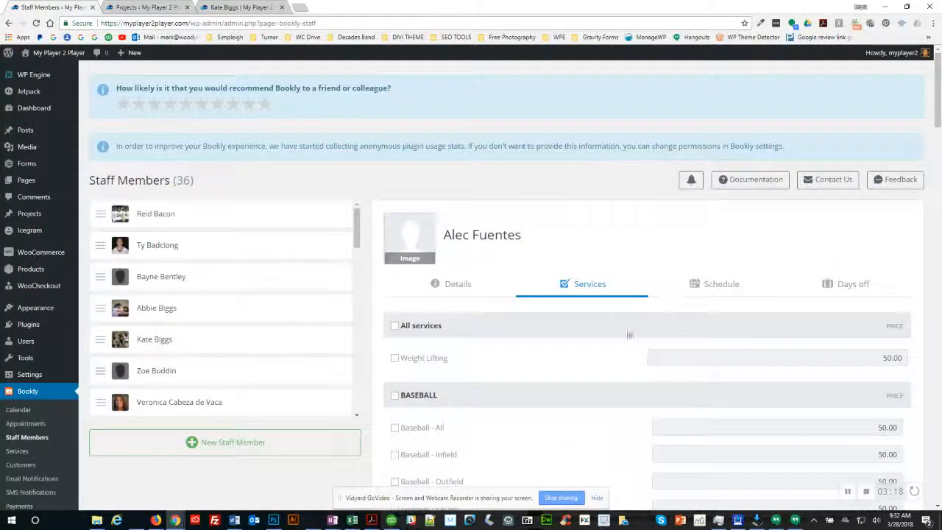
Step: Show the new staff member's Details, leaving Select from WP users unlinked, ready for the email
click(451, 287)
scroll(445, 384, down, 2)
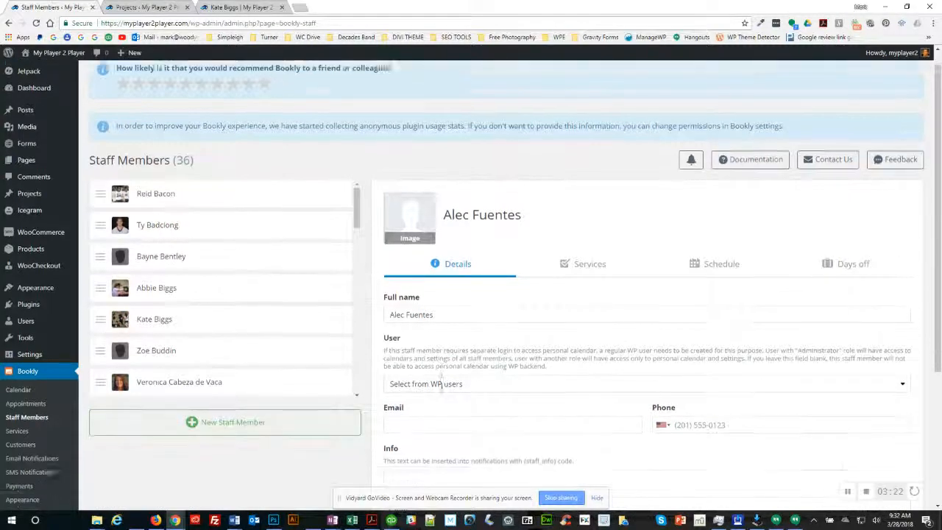
click(452, 257)
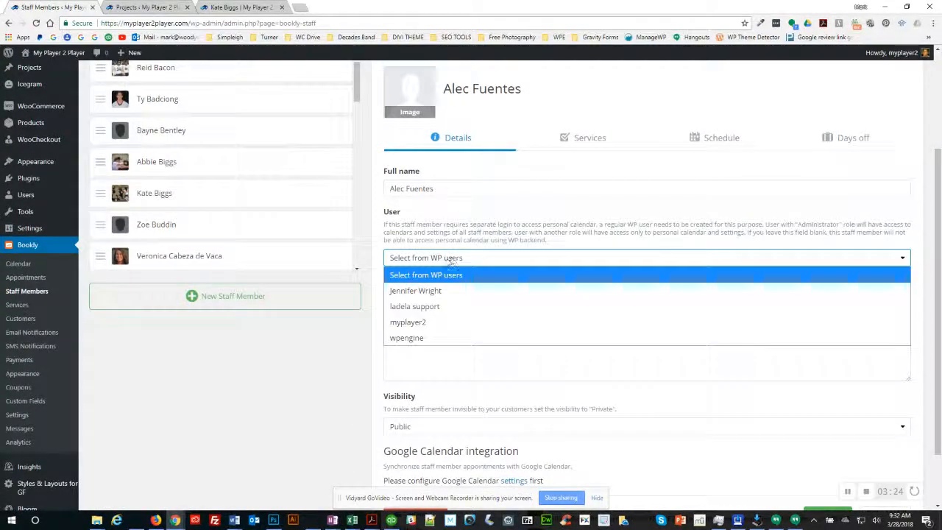
click(418, 278)
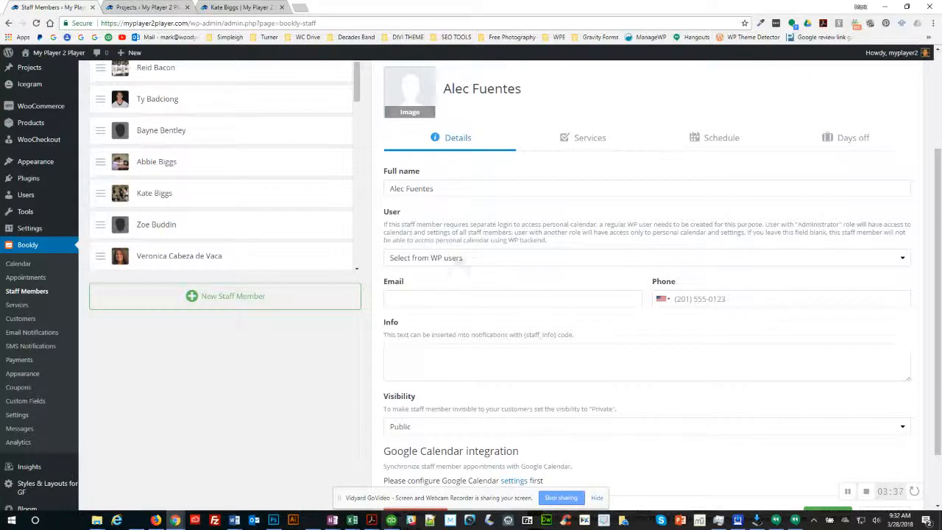
click(435, 303)
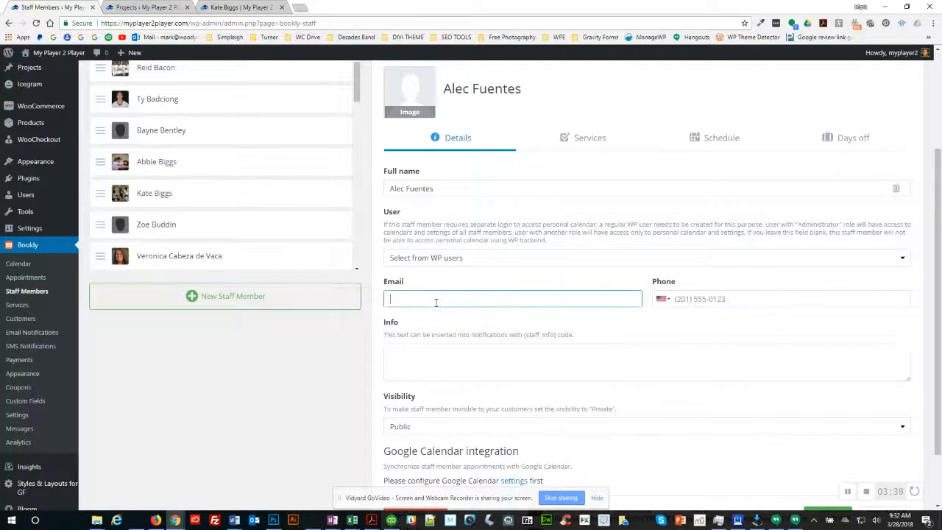
Step: Copy the player's email from roster cell E39 into the staff Email field
key(alt+Tab)
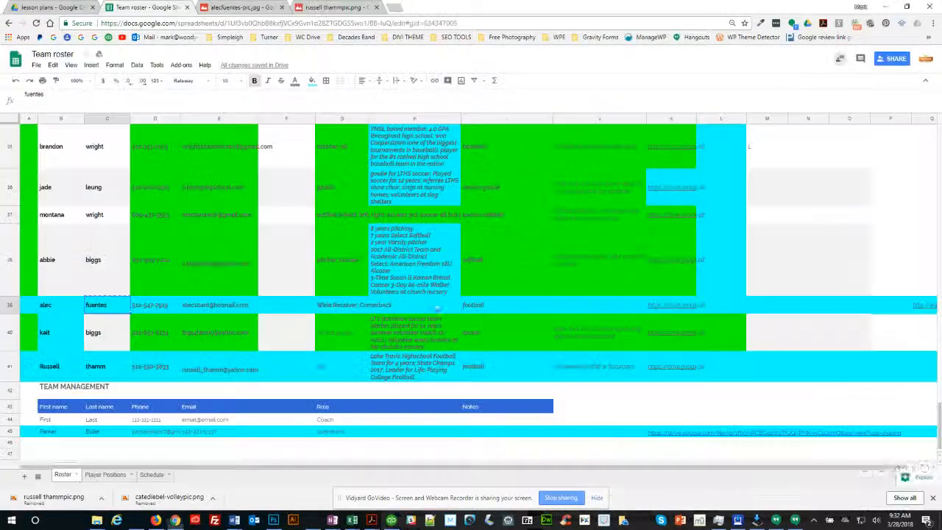
click(211, 306)
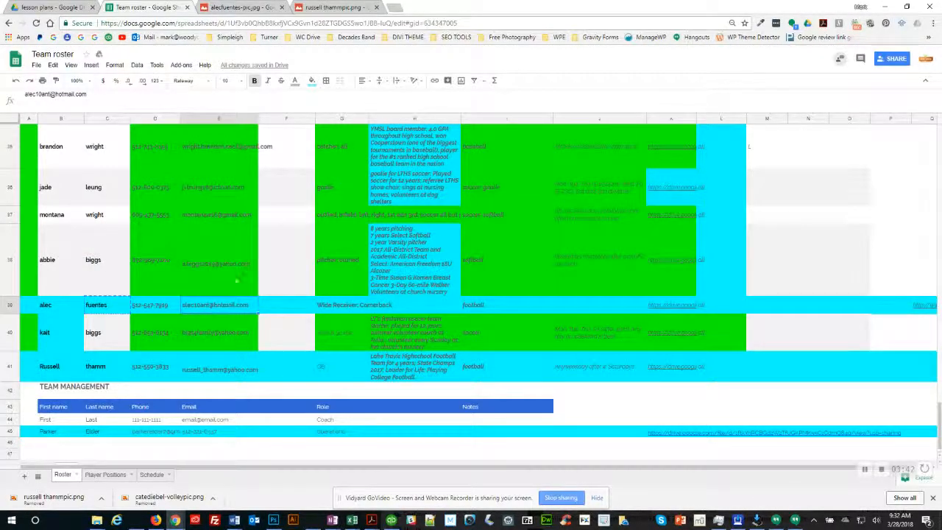
key(ctrl+c)
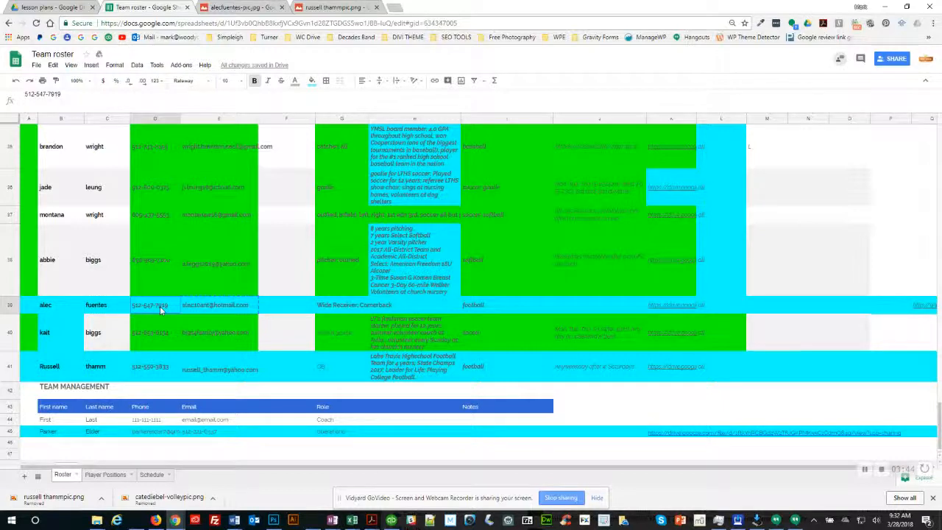
key(alt+Tab)
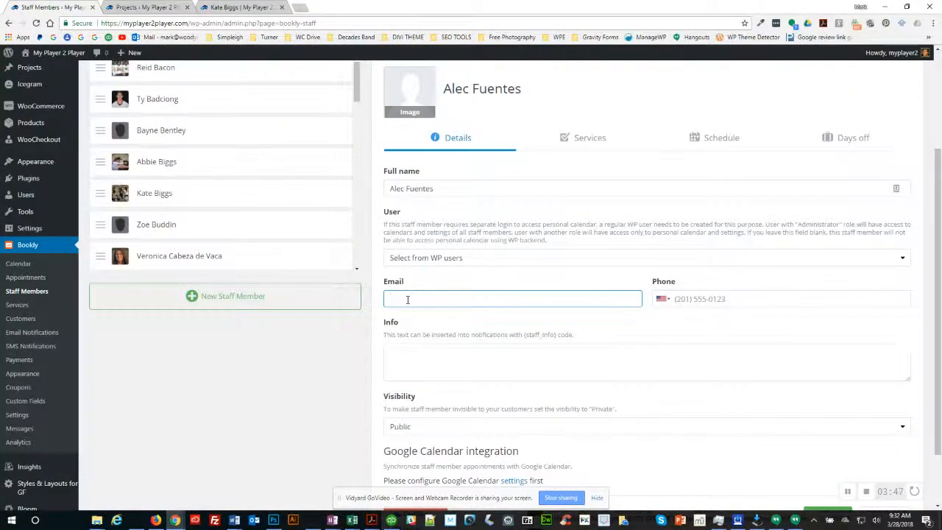
key(ctrl+v)
Step: Copy the player's phone number from roster cell D39 into the Phone field
click(689, 299)
key(alt+Tab)
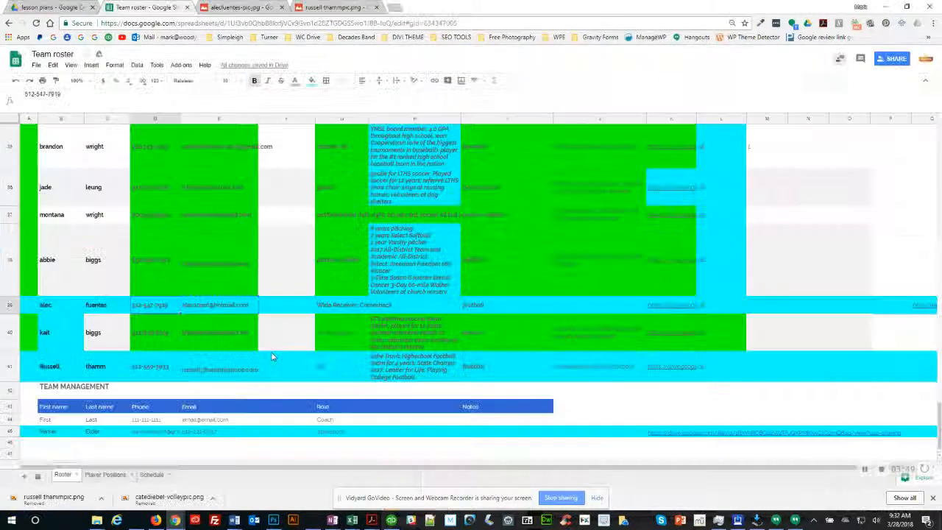
click(147, 306)
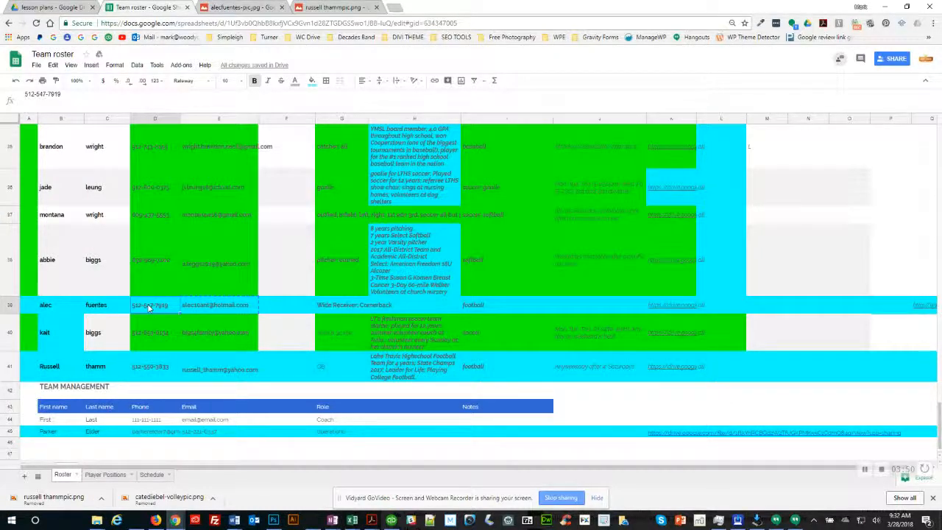
key(ctrl+c)
key(alt+Tab)
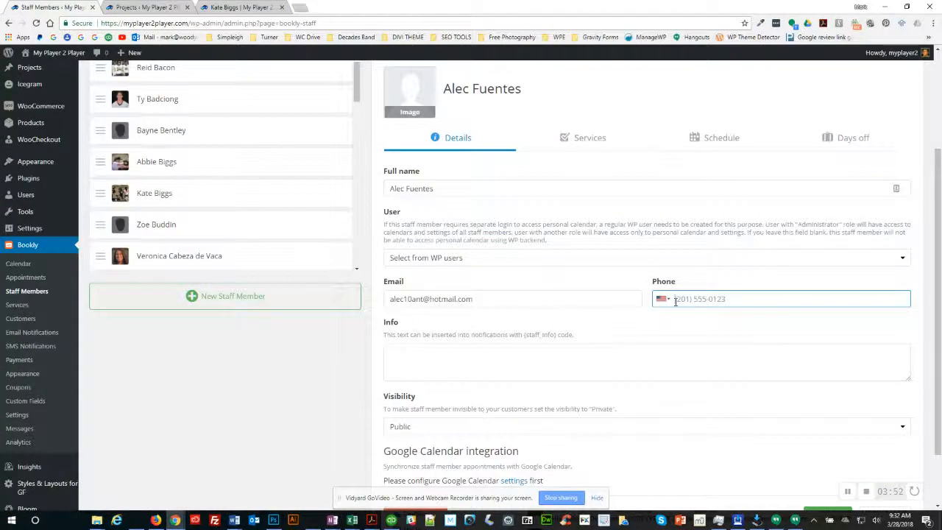
key(ctrl+v)
Step: Paste the notes from roster cell H38 into the Info box, then remove the wrong text
click(532, 352)
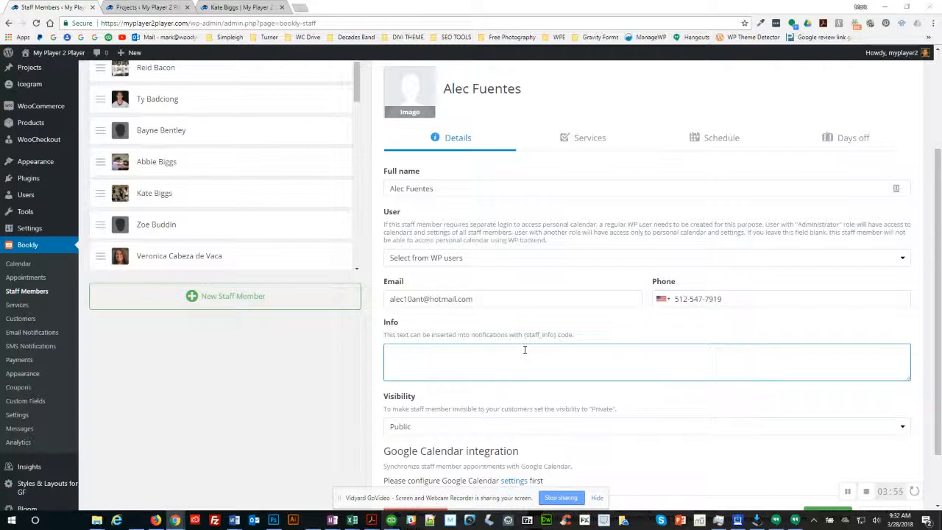
key(alt+Tab)
key(alt+Tab)
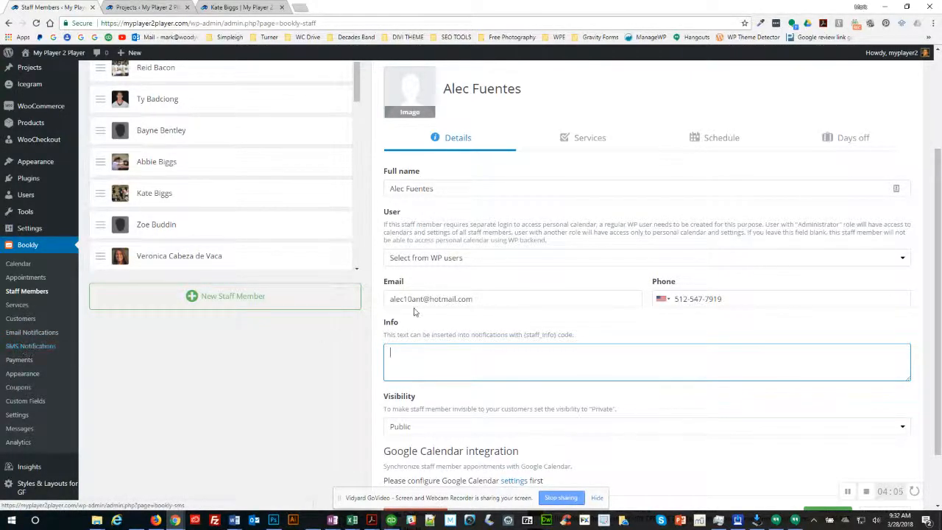
click(711, 299)
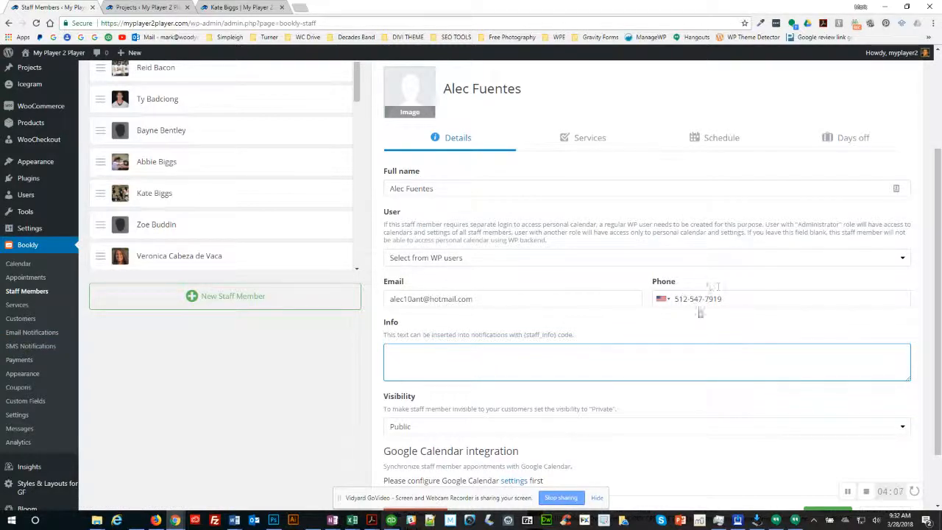
key(alt+Tab)
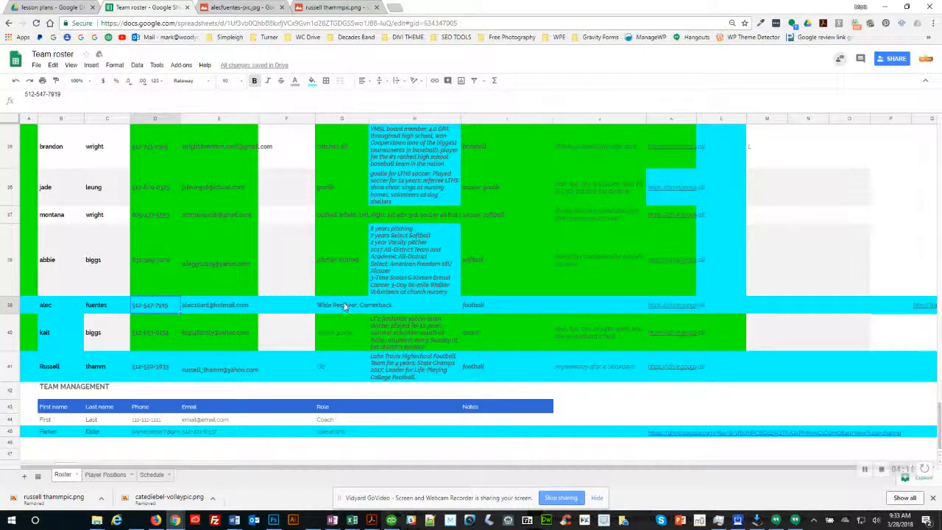
click(418, 308)
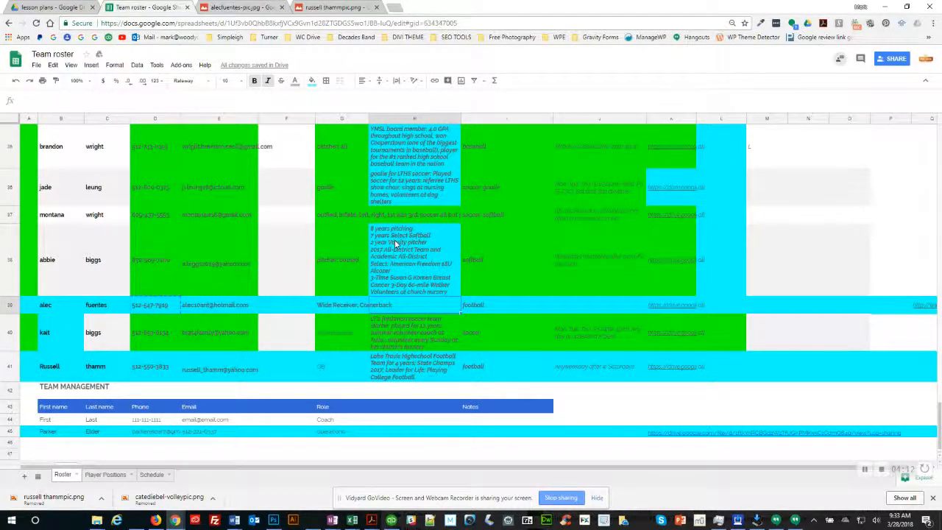
click(396, 243)
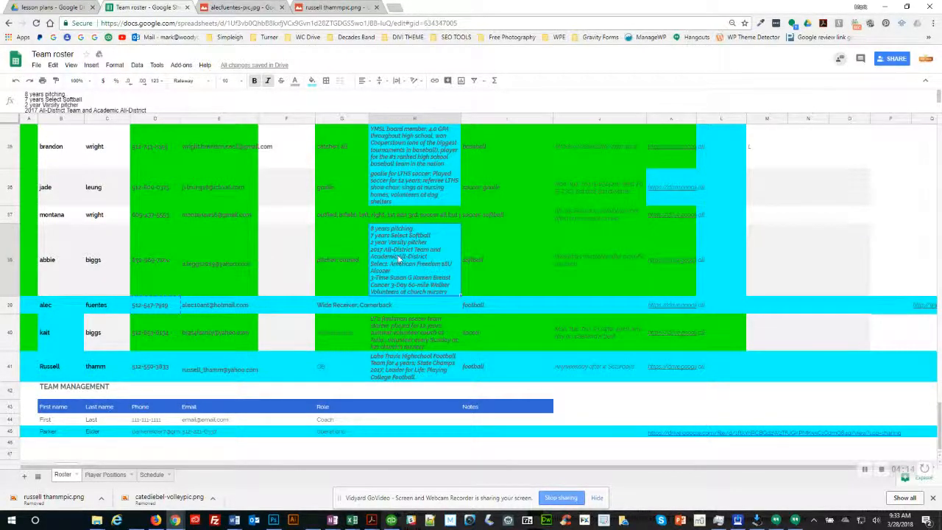
key(alt+Tab)
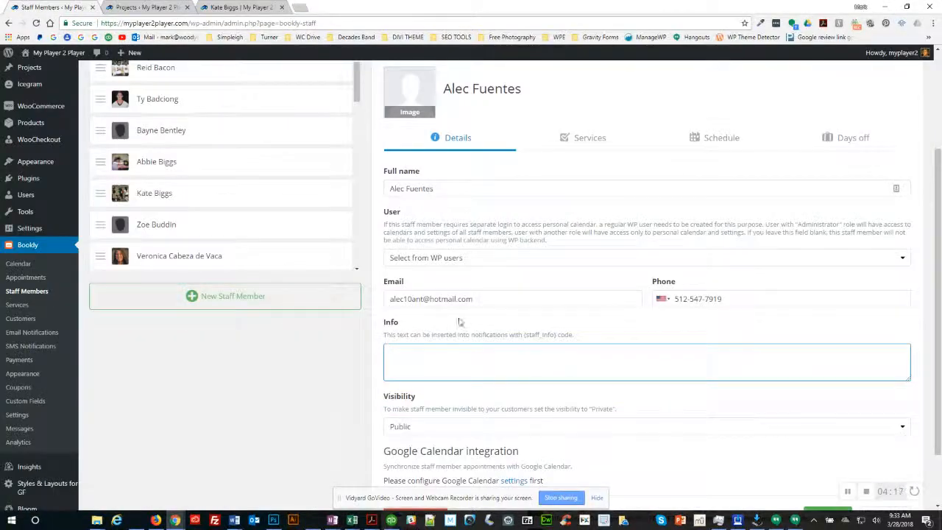
key(ctrl+v)
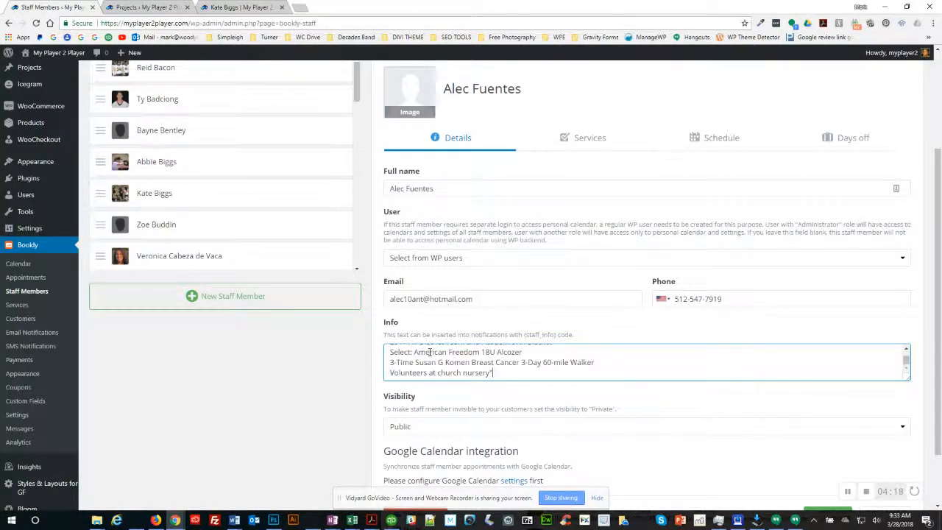
key(shift+Up)
key(shift+Up)
key(shift+Up)
key(shift+Up)
key(shift+Up)
key(shift+Up)
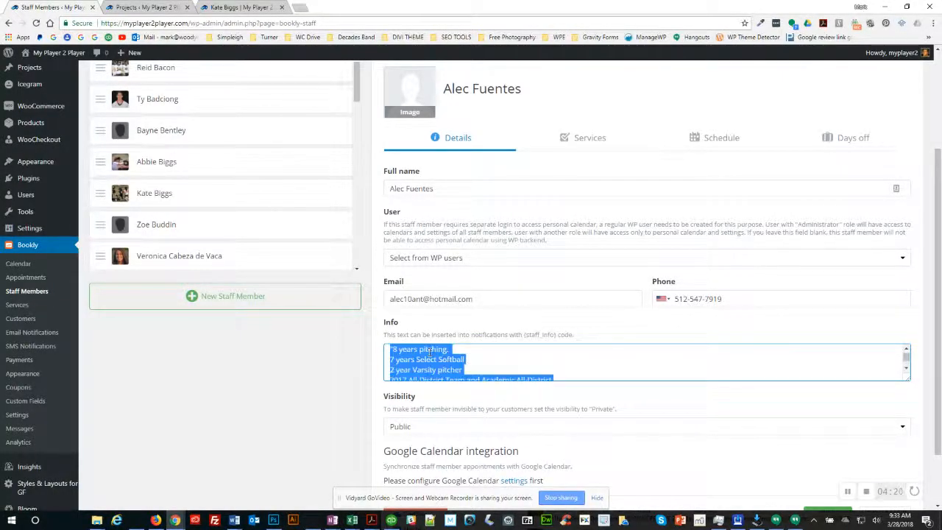
key(BackSpace)
Step: Confirm the player's notes cell H39 is empty and save the staff details
scroll(435, 357, down, 2)
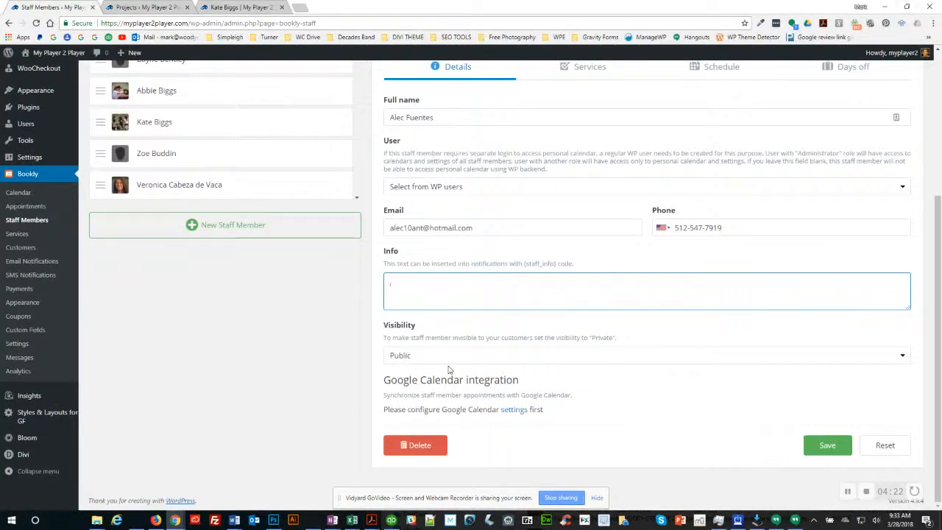
key(alt+Tab)
click(414, 309)
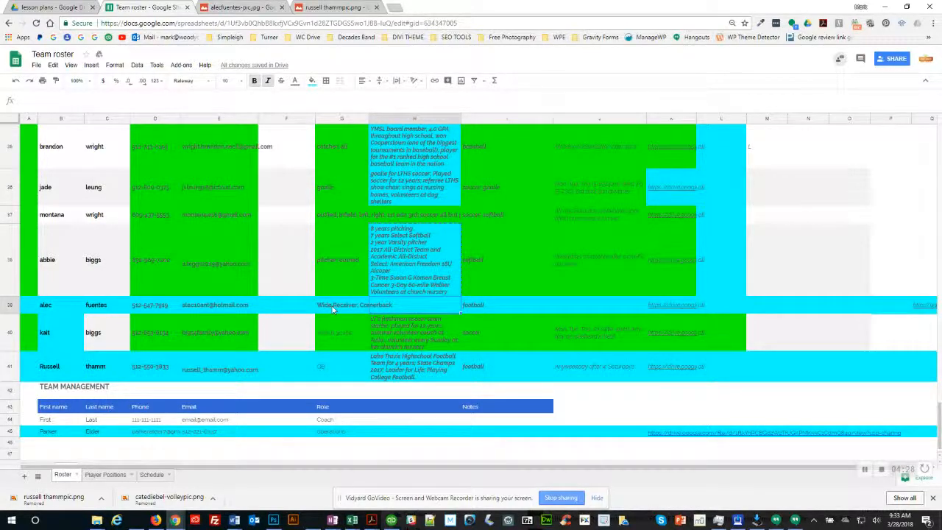
key(alt+Tab)
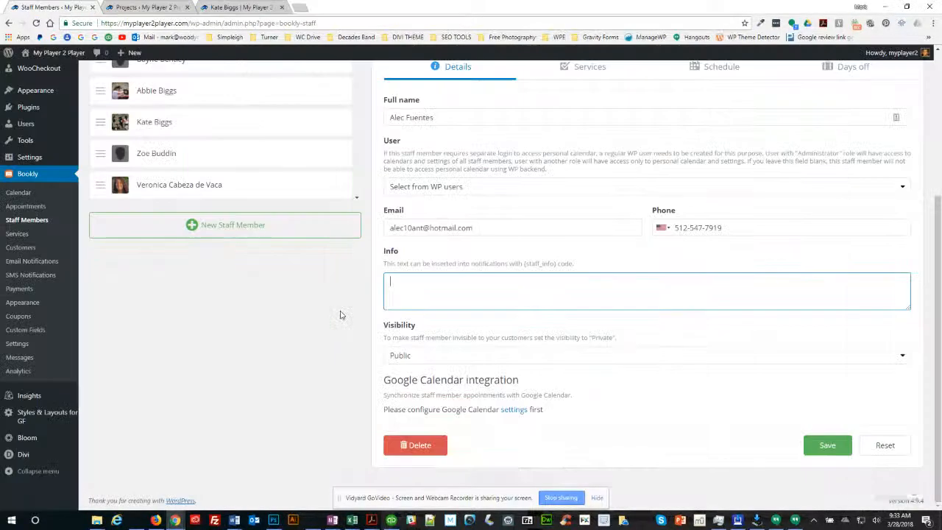
click(823, 446)
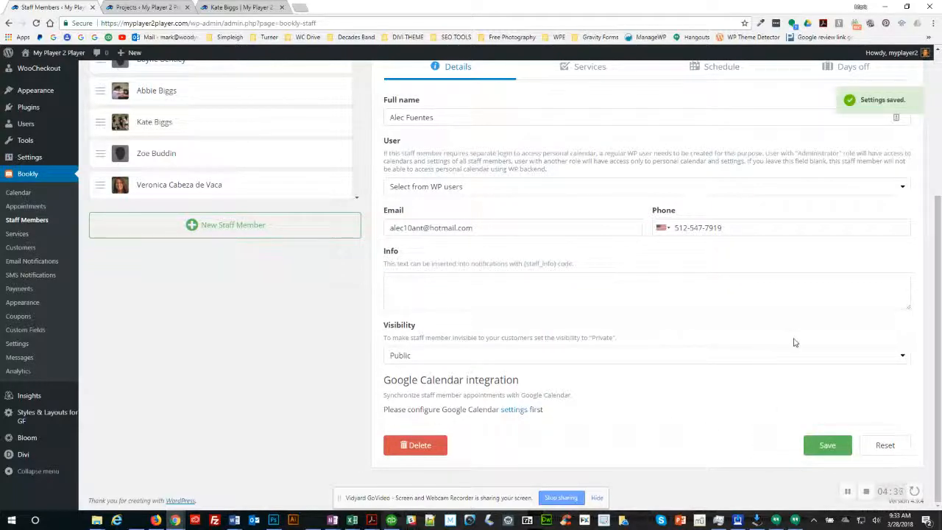
scroll(828, 268, up, 3)
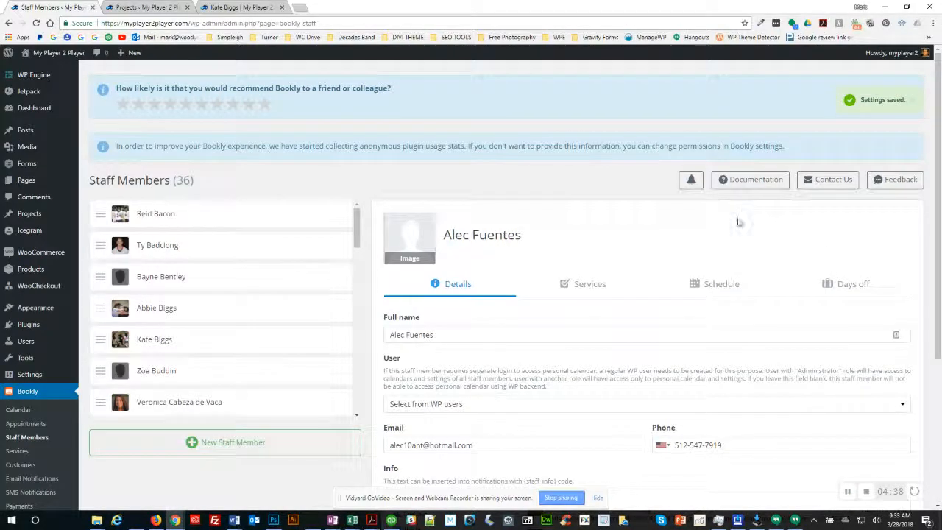
Step: Tick Football - Defensive Back, Receiver and No preference in the staff member's services
click(587, 287)
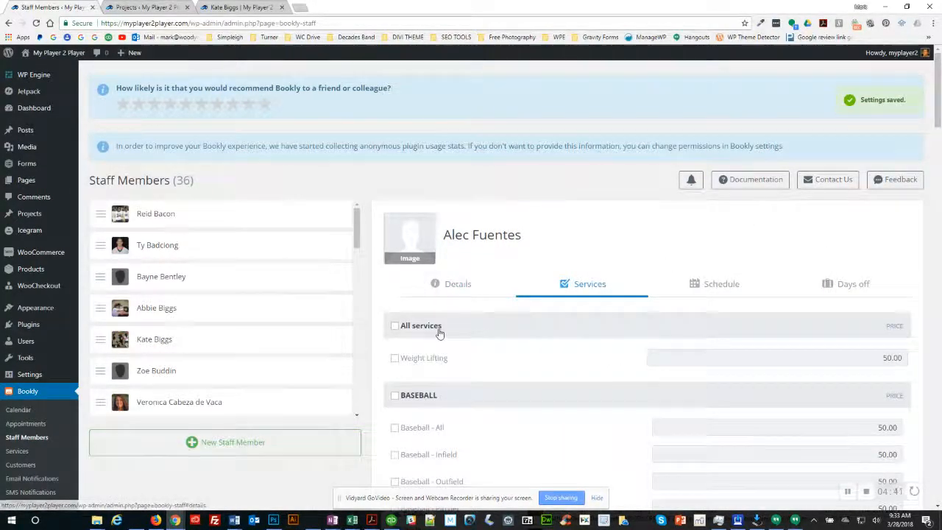
scroll(440, 333, down, 10)
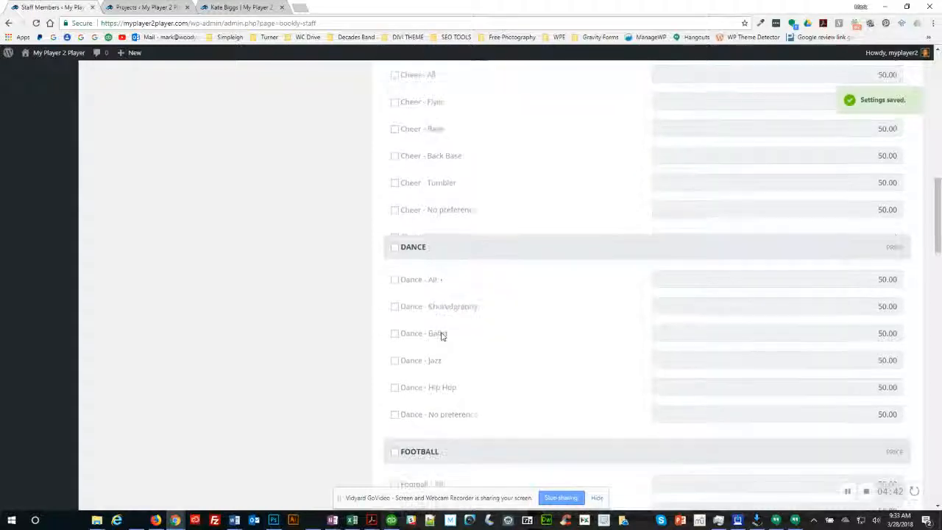
scroll(442, 334, down, 5)
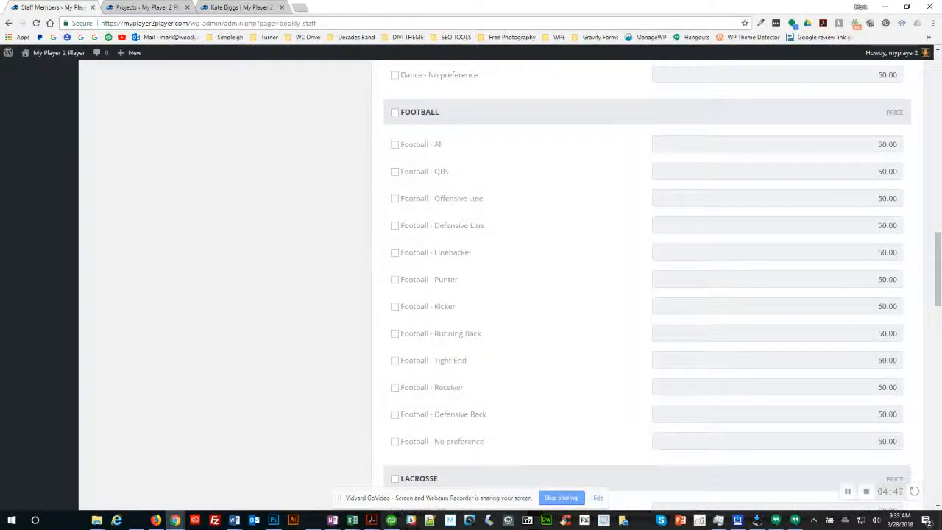
click(394, 415)
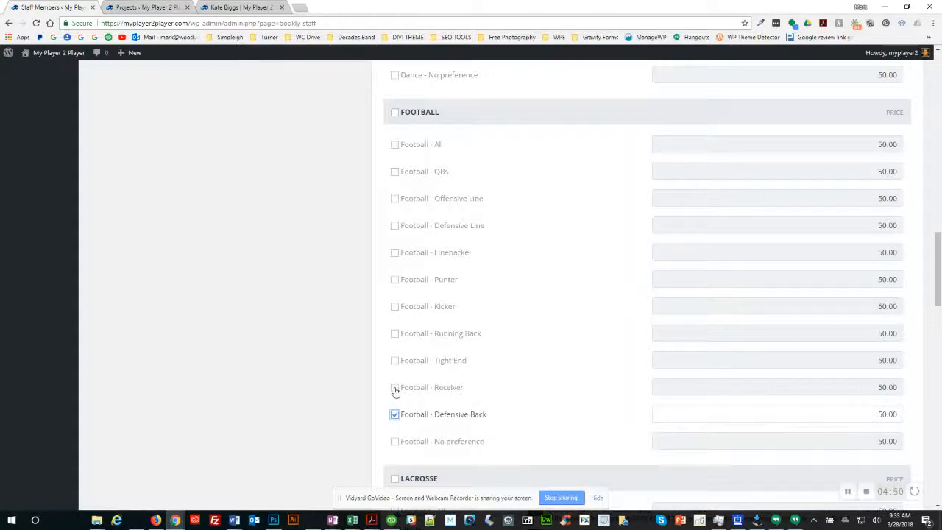
click(395, 389)
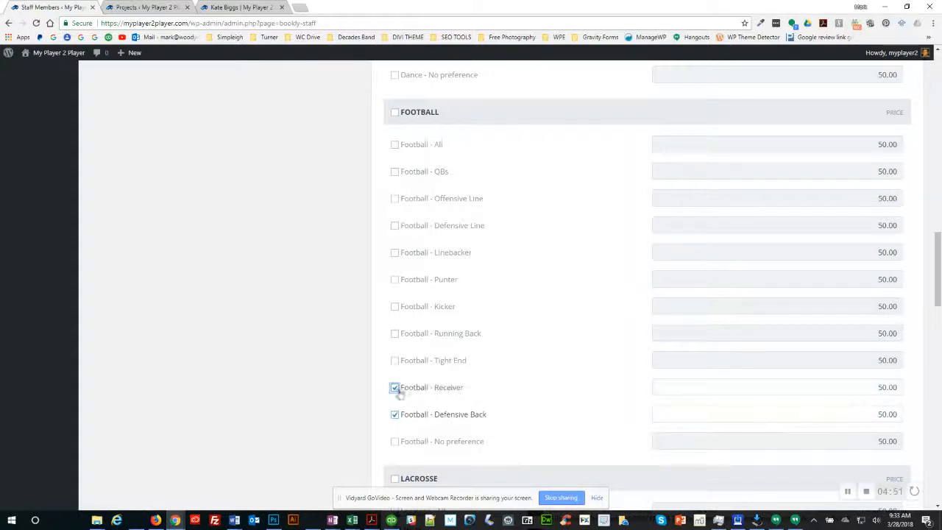
click(395, 445)
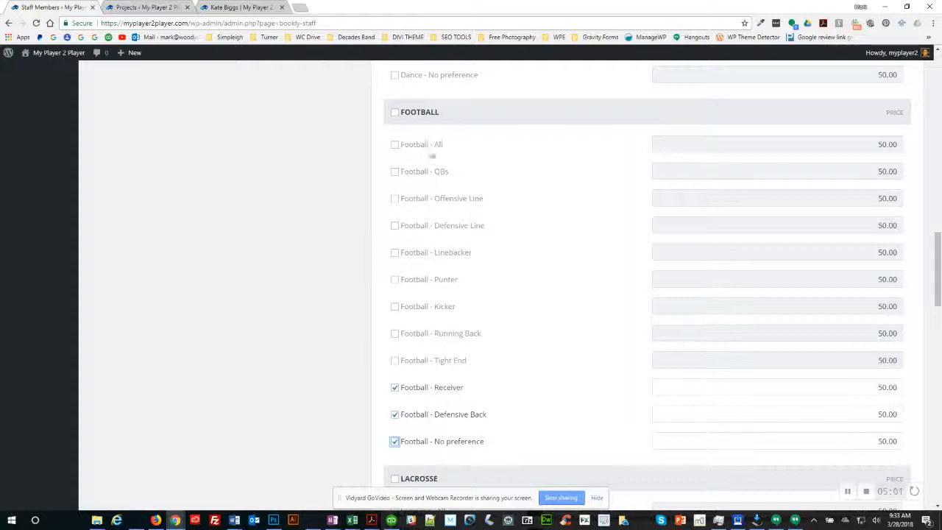
Step: Toggle Football - All back off and re-tick Receiver and Defensive Back
click(394, 147)
click(394, 146)
click(395, 387)
click(395, 414)
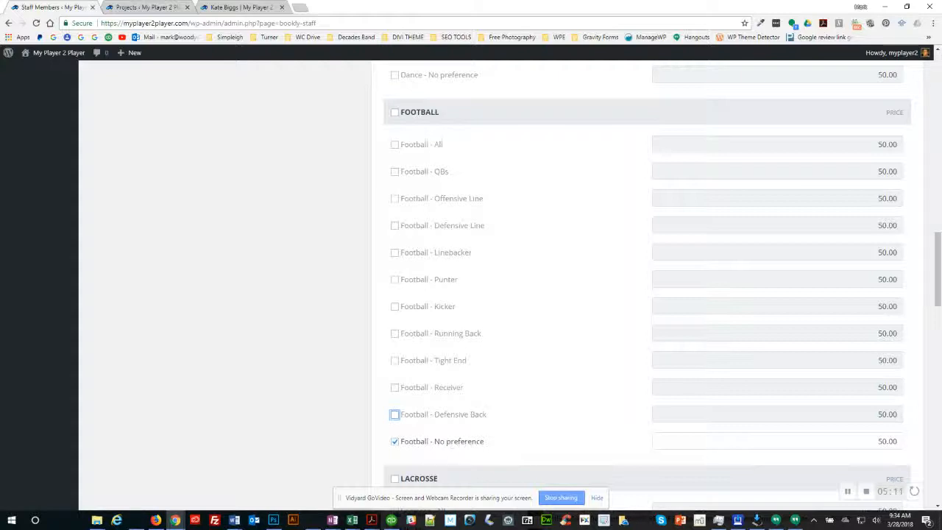
click(395, 416)
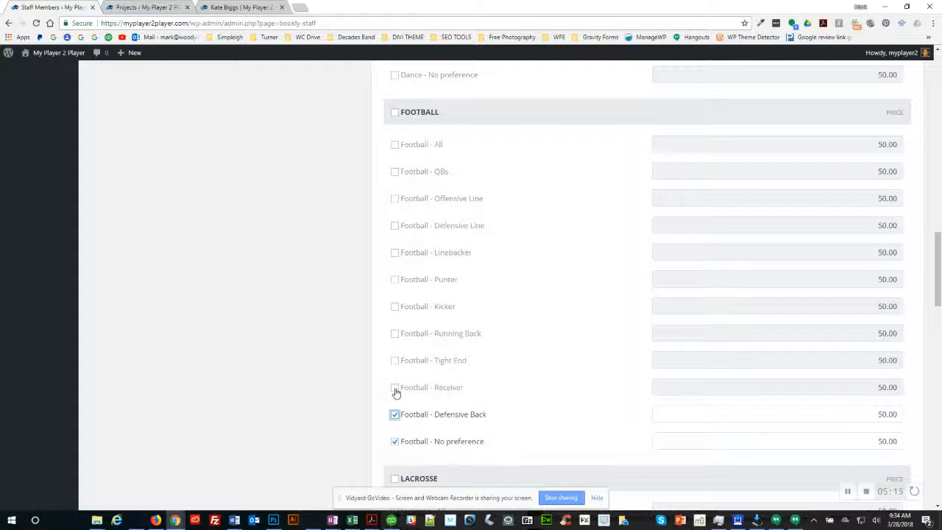
click(395, 388)
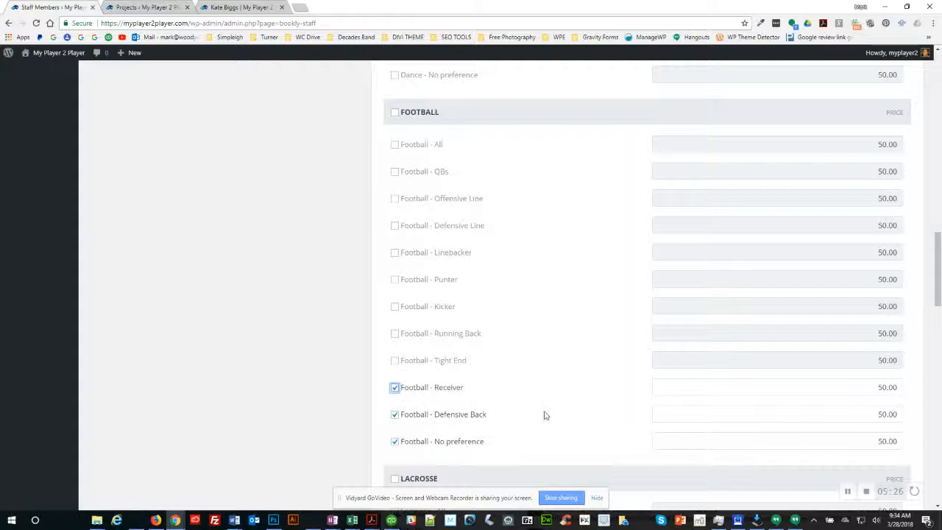
scroll(542, 414, down, 3)
Step: Untick all Soccer services, keeping only the three Football positions, and save the services
drag(939, 287, 939, 338)
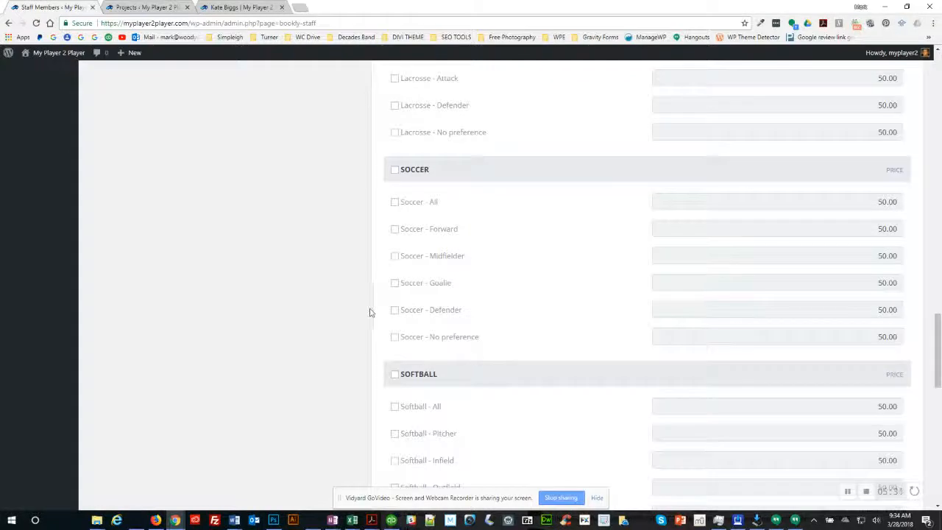
click(395, 310)
click(395, 257)
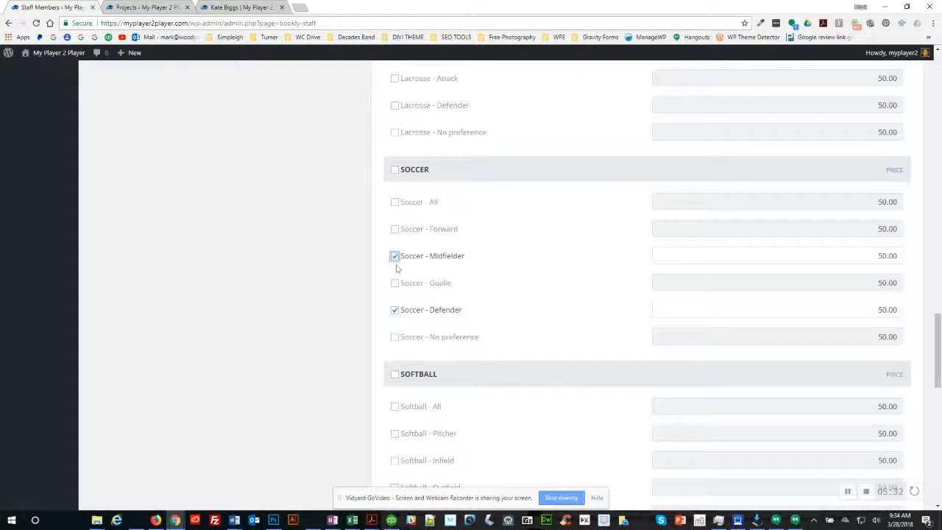
click(395, 257)
click(395, 337)
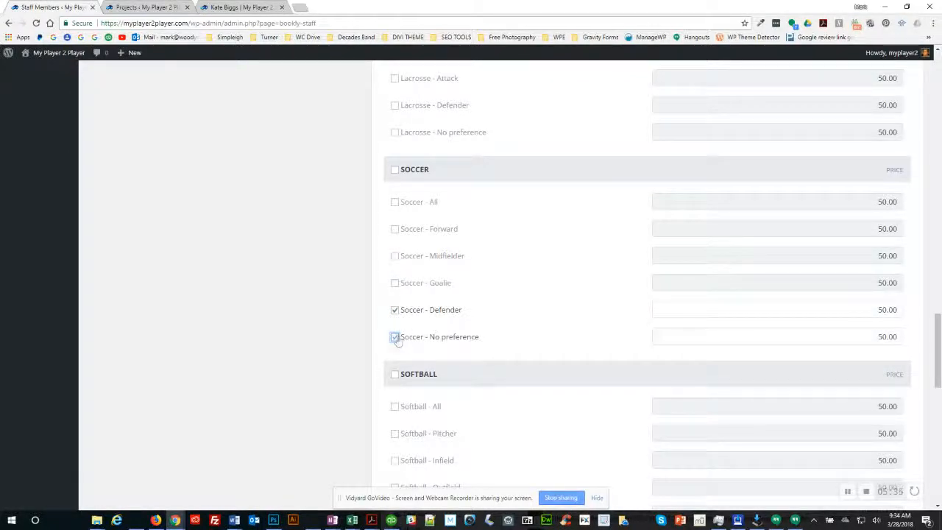
click(394, 337)
click(395, 310)
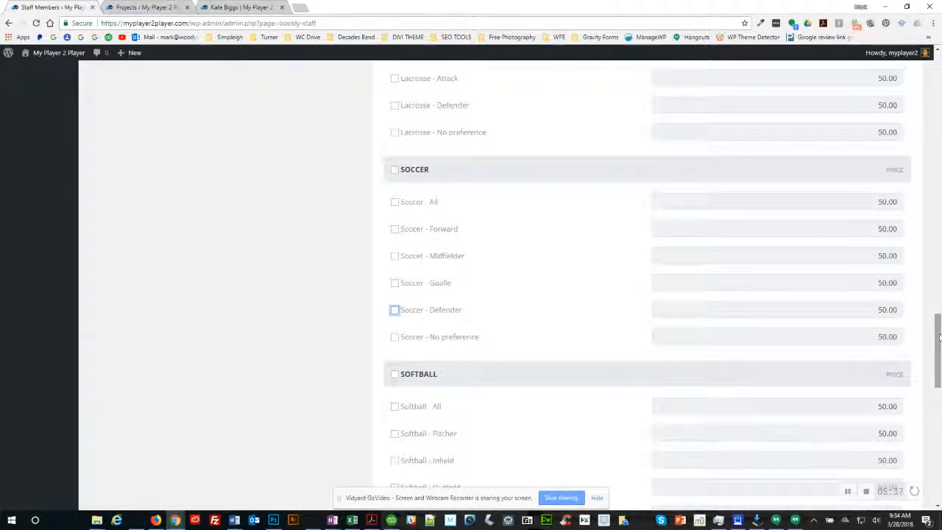
drag(938, 337, 939, 450)
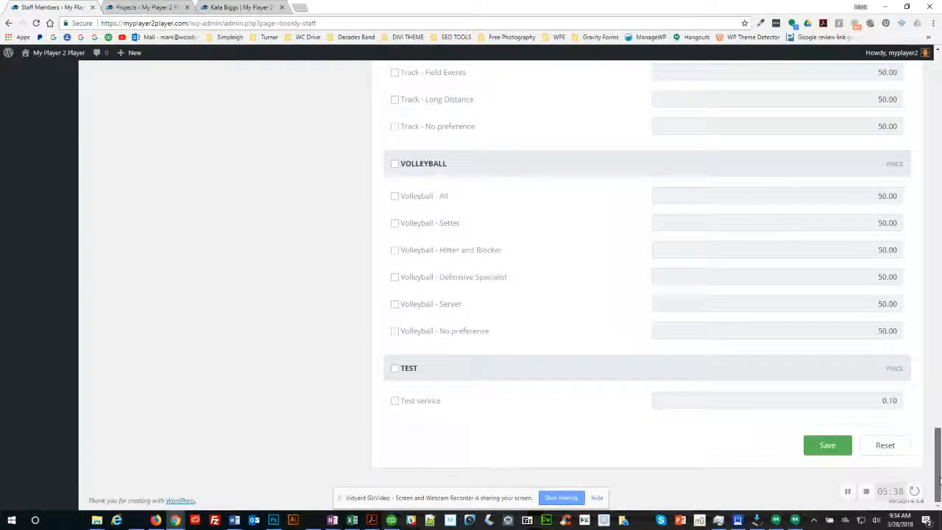
click(827, 445)
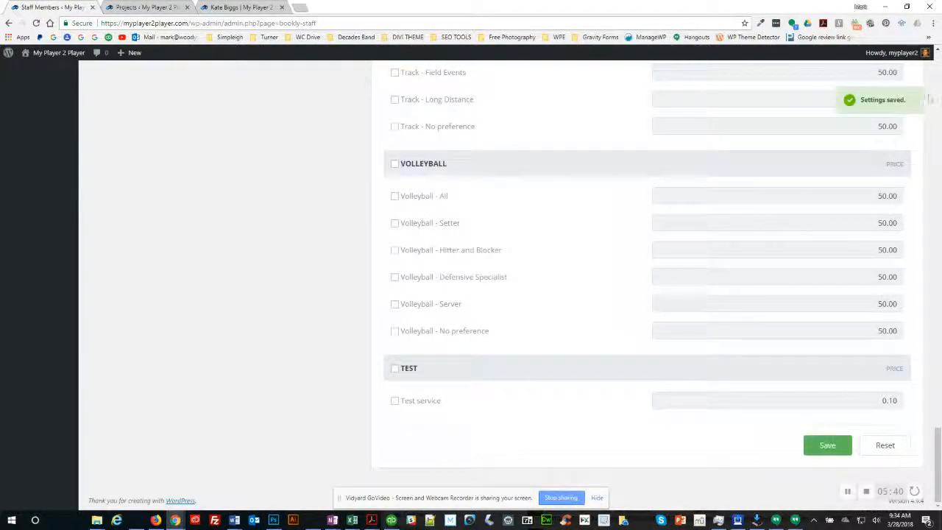
scroll(692, 287, up, 20)
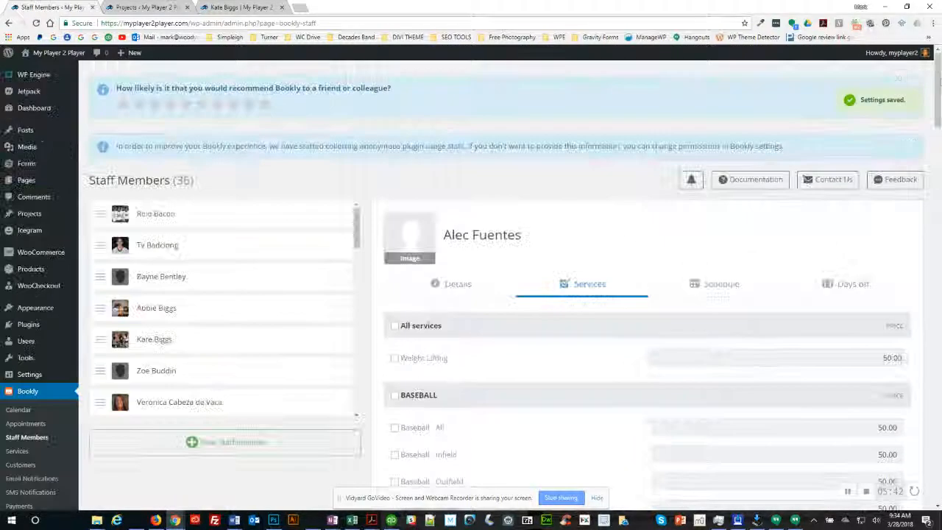
Step: Open the Schedule tab and review the roster's availability notes in cells J39, J40 and J41
click(710, 286)
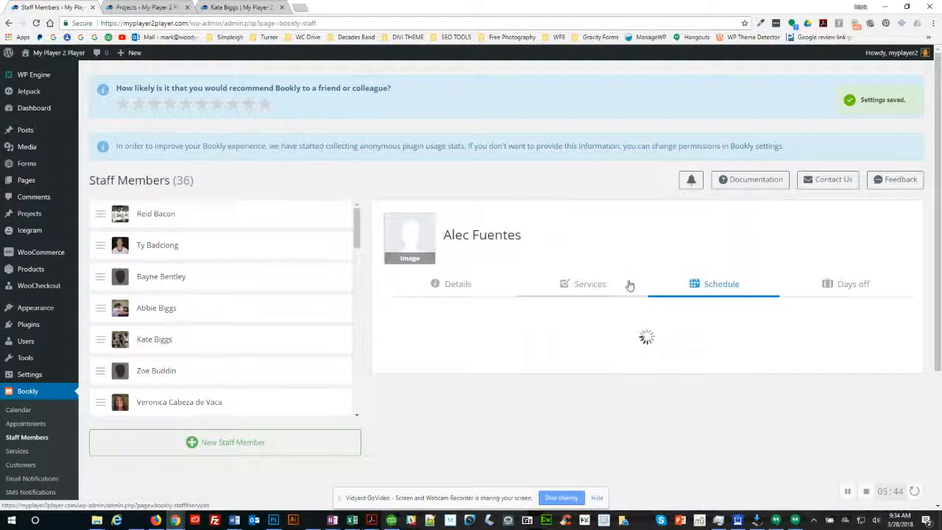
key(alt+Tab)
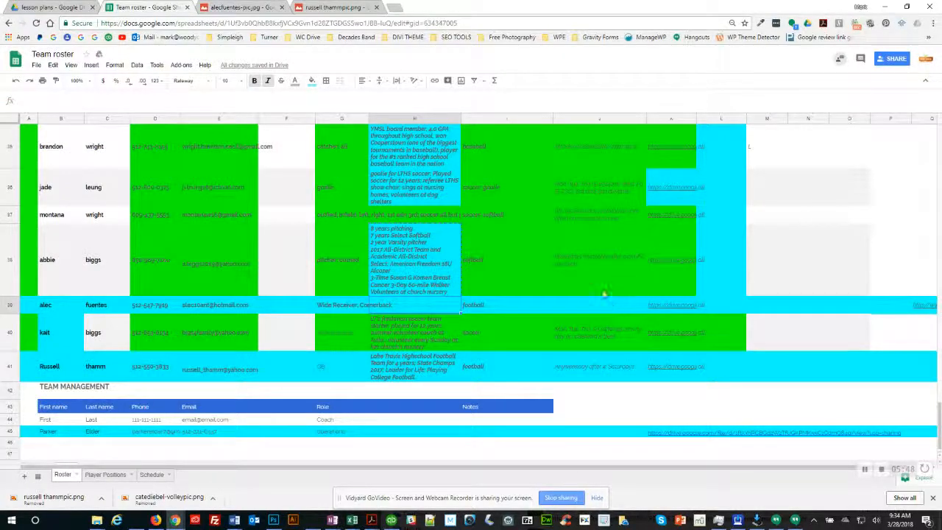
click(589, 310)
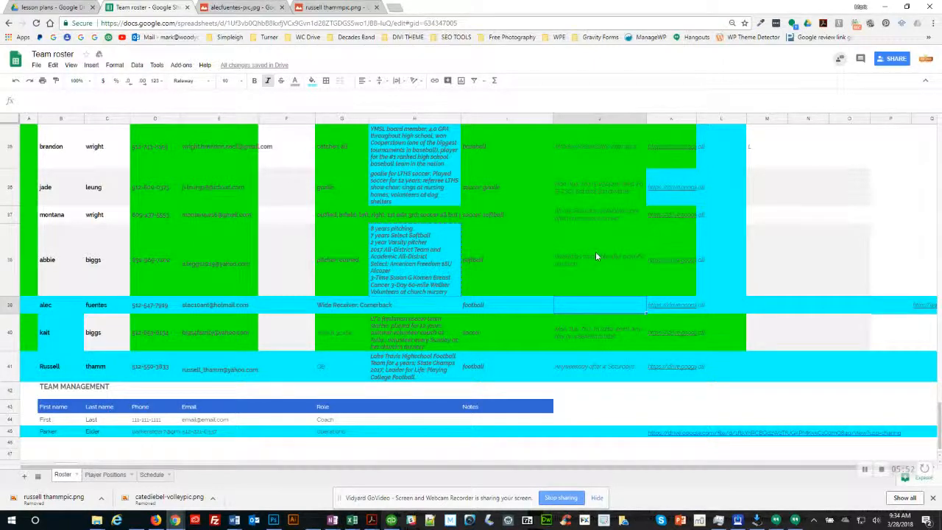
click(587, 337)
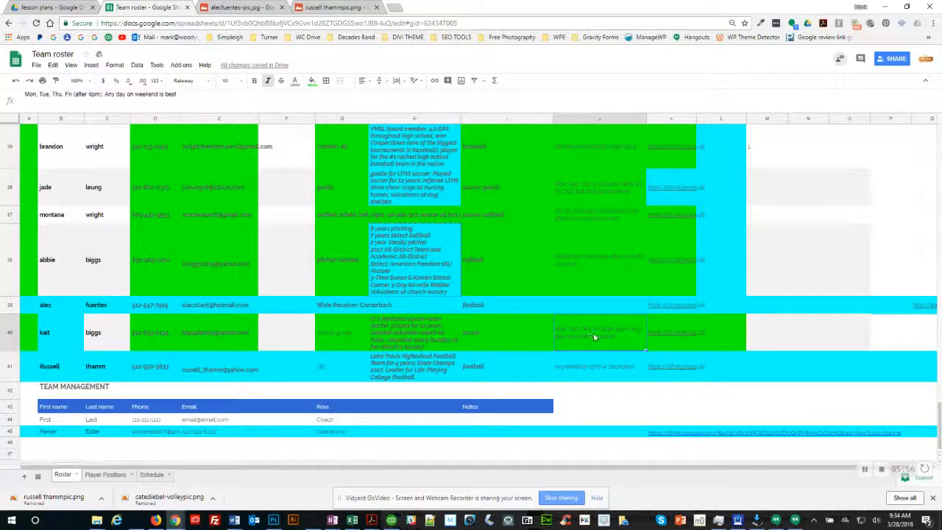
click(588, 368)
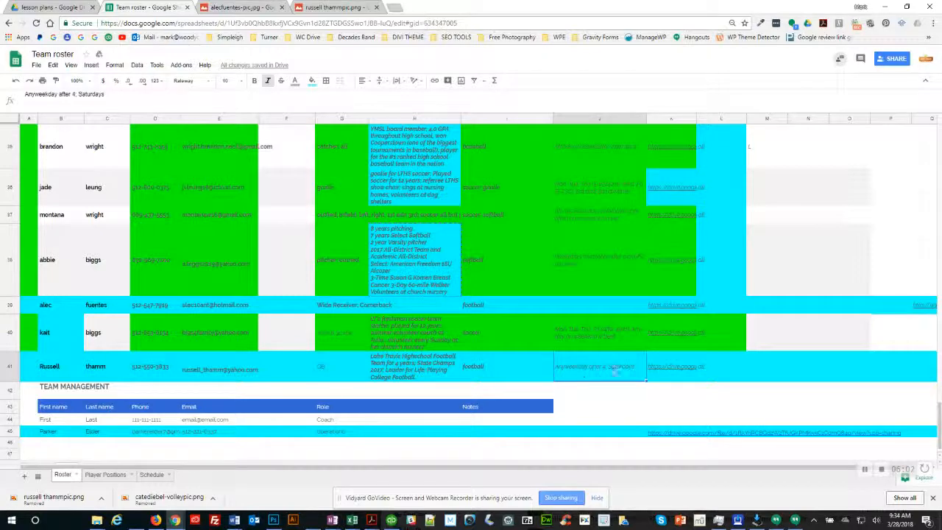
key(alt+Tab)
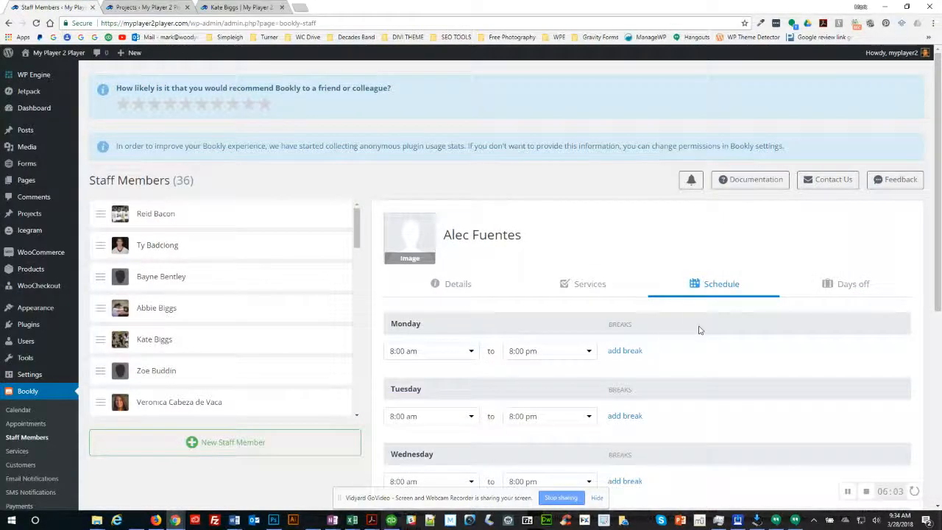
Step: Set Monday's start time to 4:00 pm and Tuesday's start time to 2:00 pm
scroll(470, 354, down, 2)
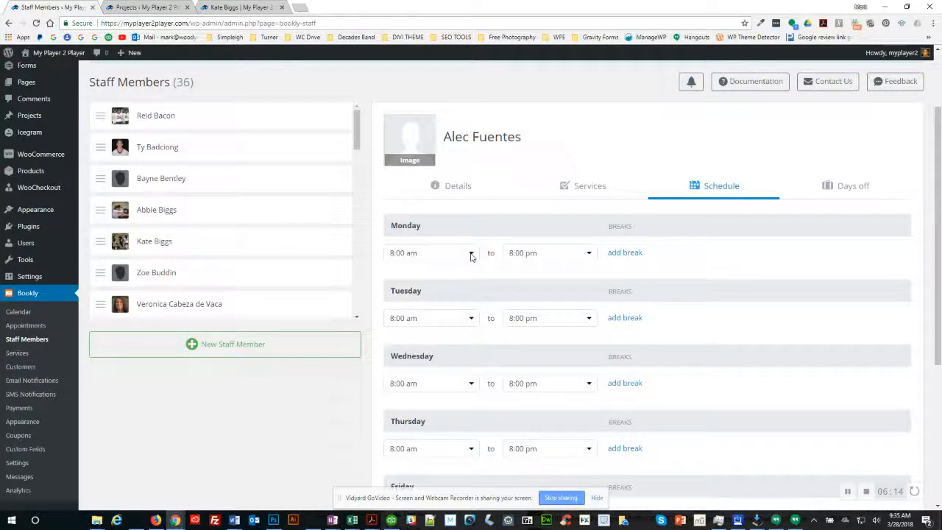
click(471, 256)
scroll(431, 301, down, 5)
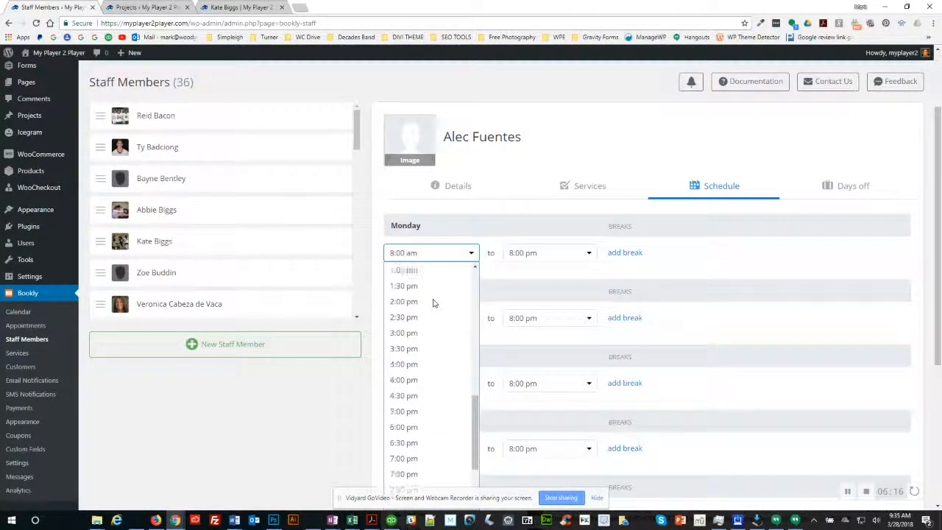
click(403, 371)
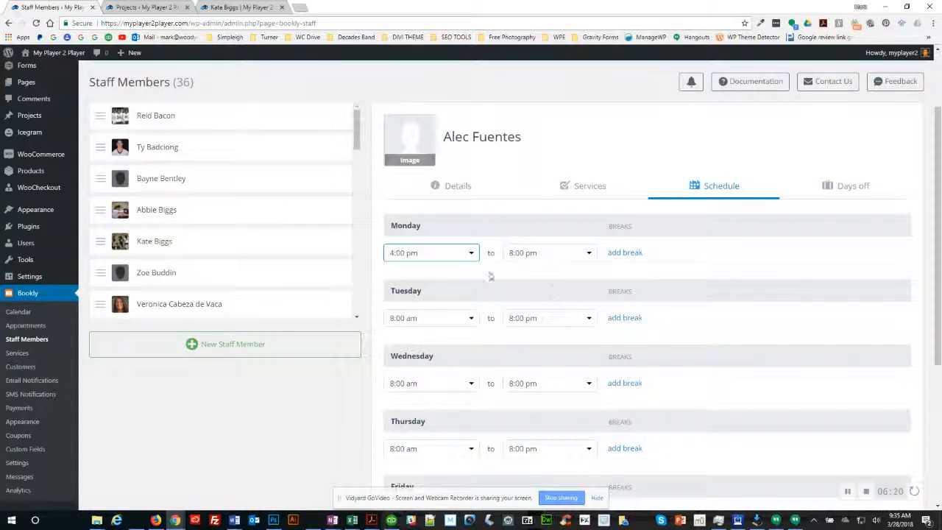
click(466, 319)
scroll(426, 245, down, 3)
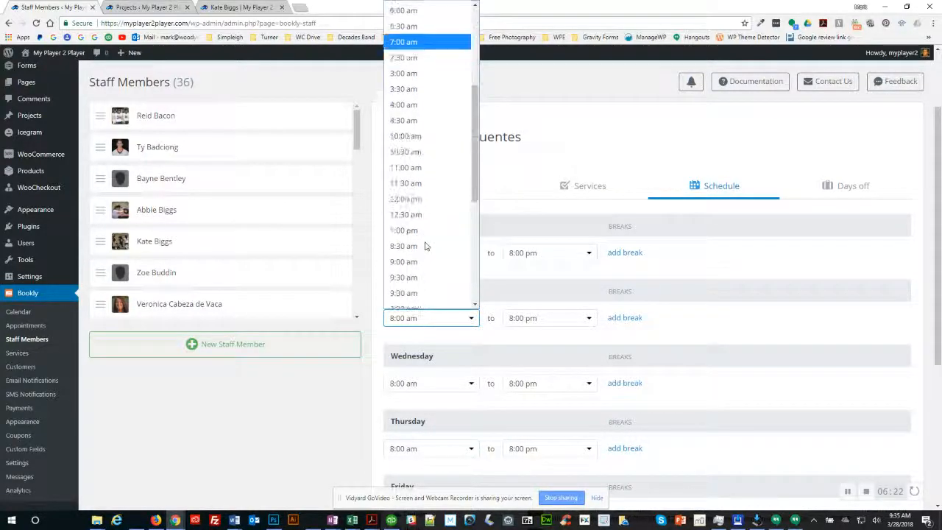
scroll(426, 246, down, 3)
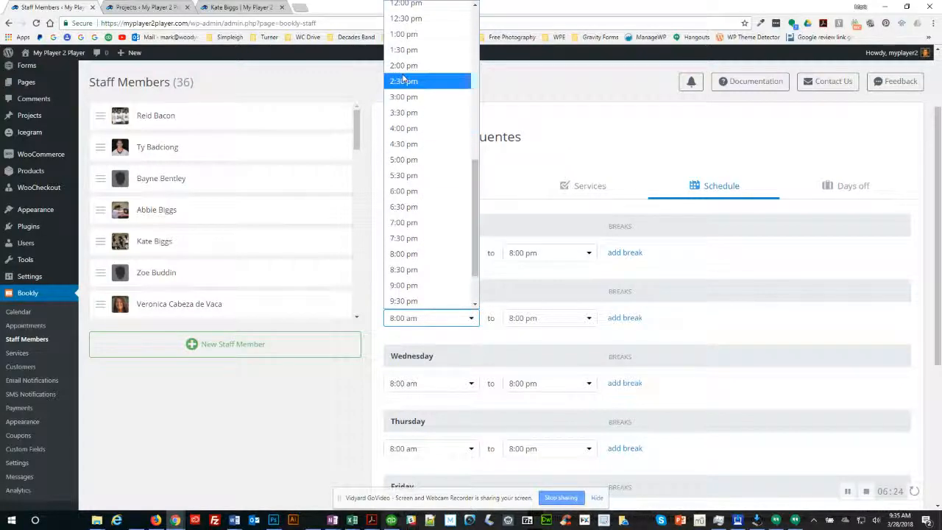
click(403, 65)
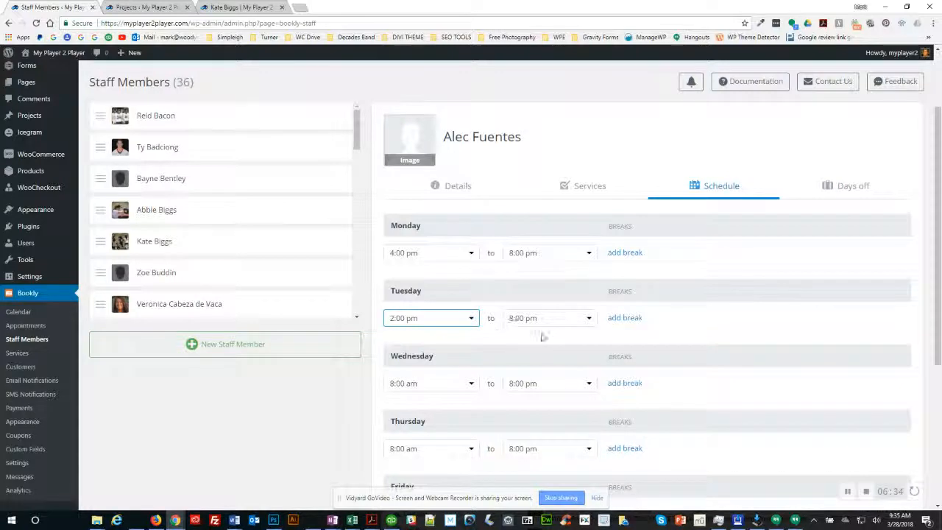
Step: Return Monday's start time to 8:00 am and choose 8:00 am for Tuesday
click(471, 255)
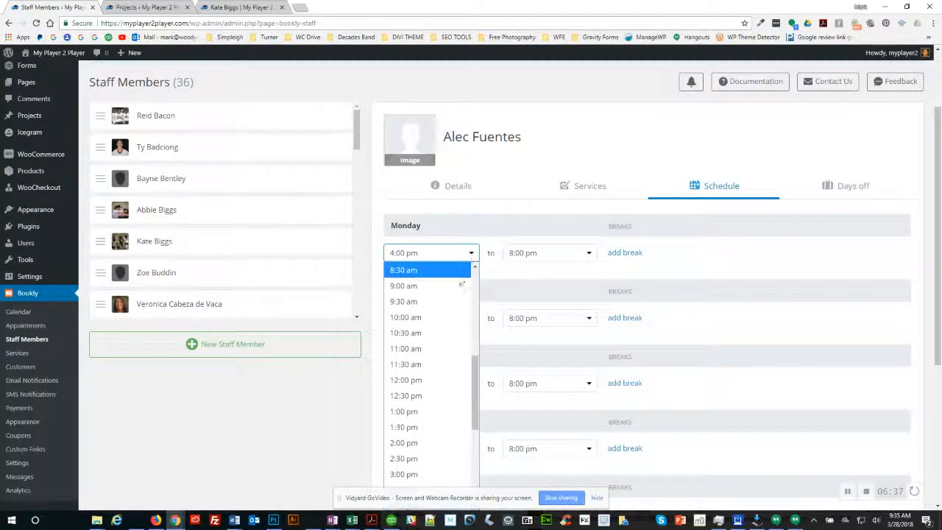
scroll(427, 288, up, 3)
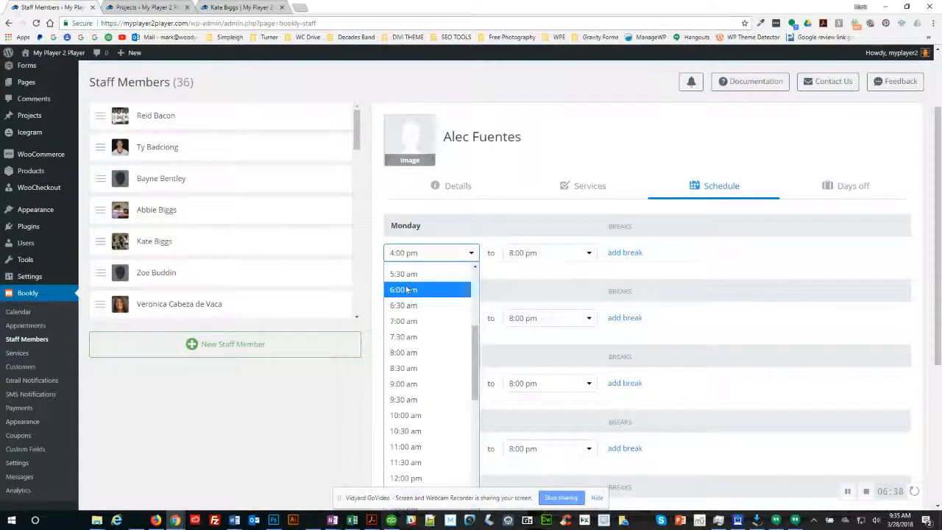
click(403, 351)
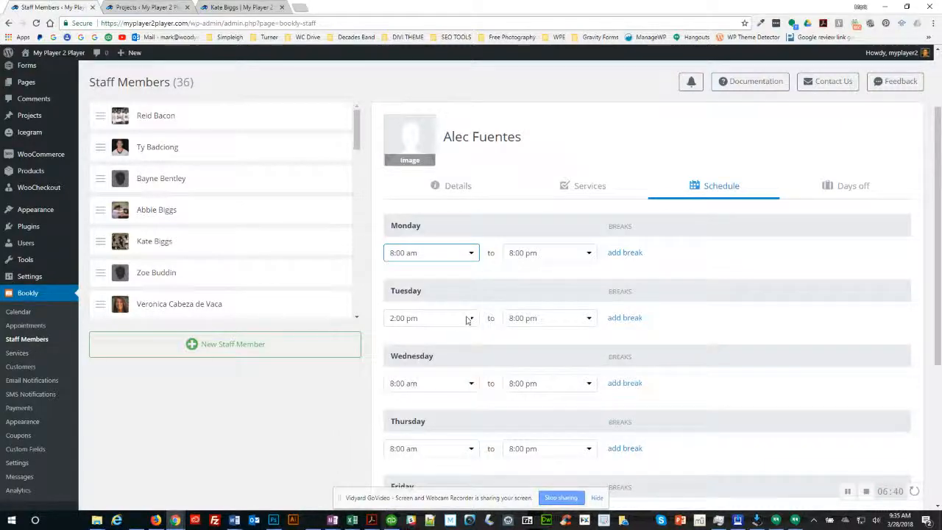
click(468, 319)
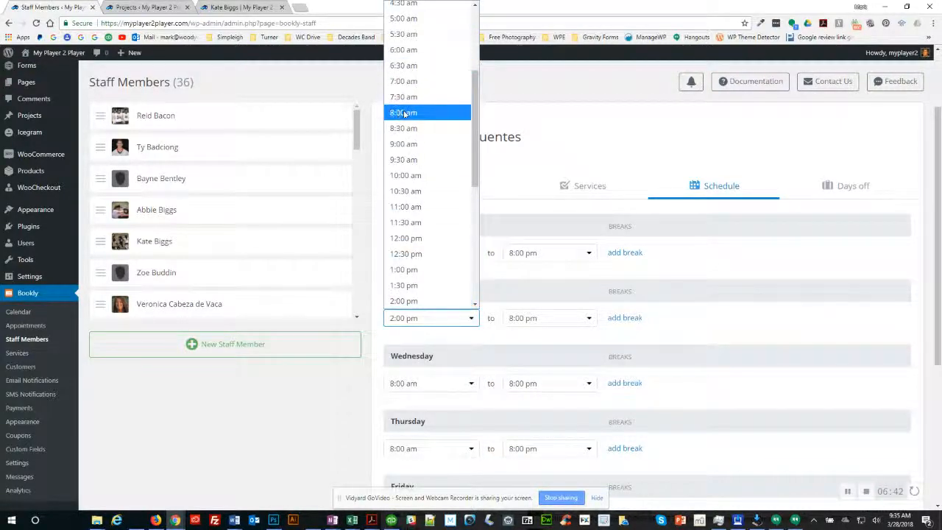
click(403, 113)
Step: Confirm Sunday's start time stays at 8:00 am
scroll(711, 305, down, 5)
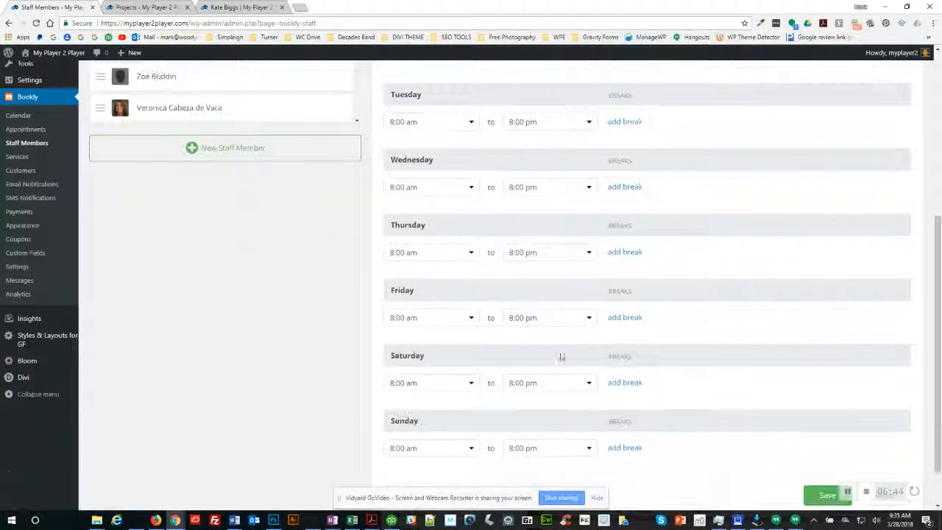
click(456, 450)
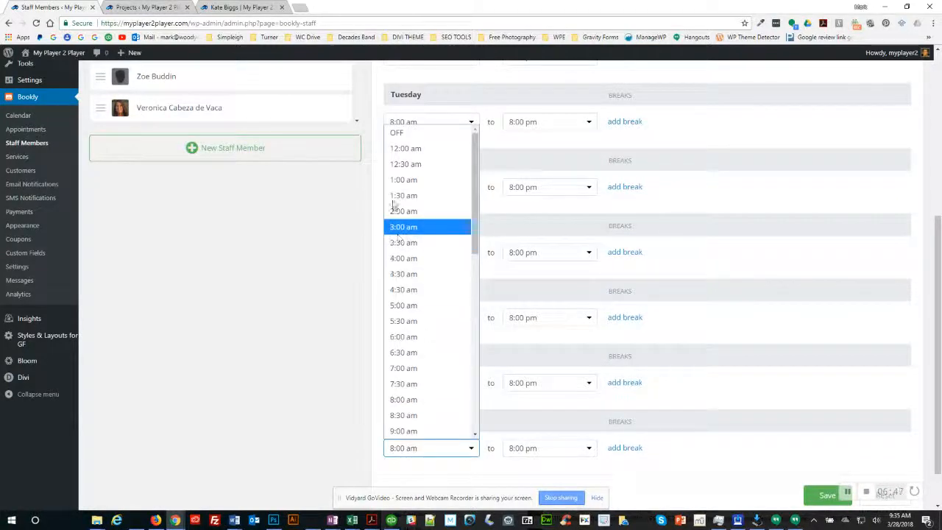
click(846, 295)
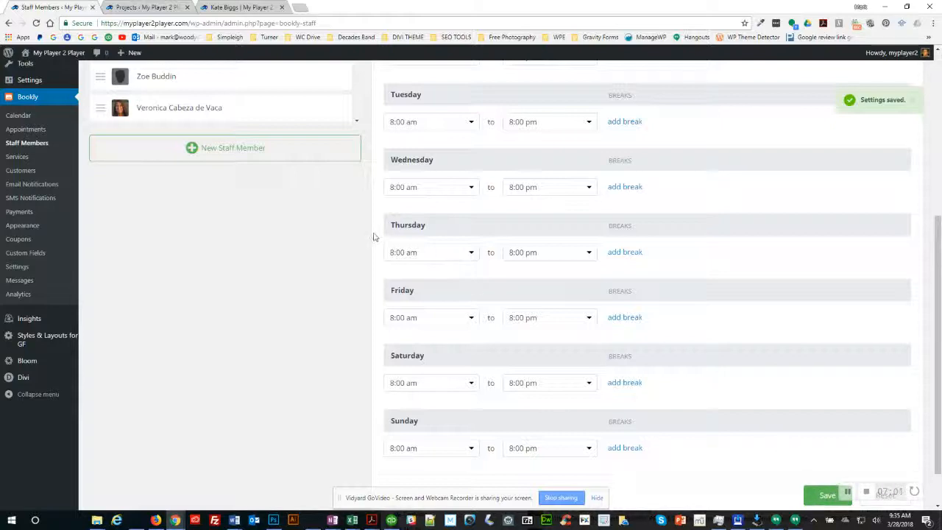
Step: Create a new staff member named after the player in roster row 41, and save it
scroll(746, 292, up, 5)
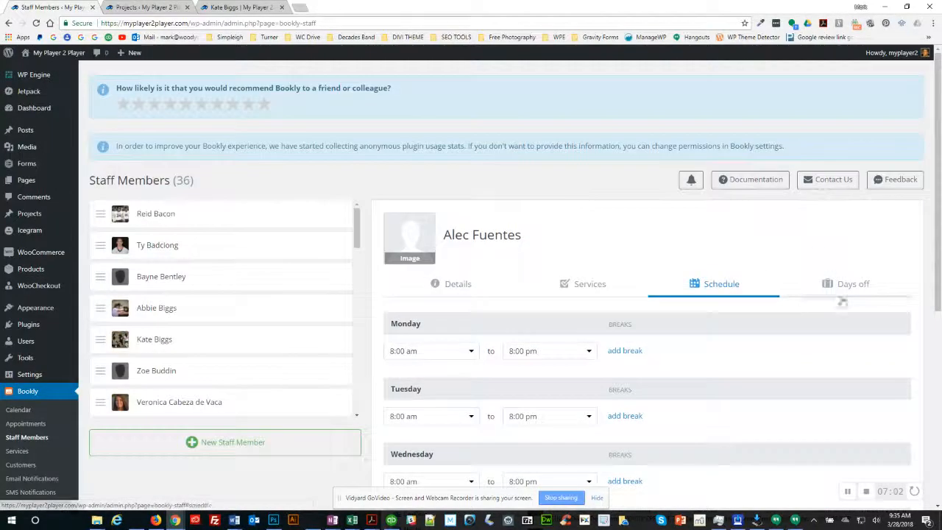
click(216, 447)
key(alt+Tab)
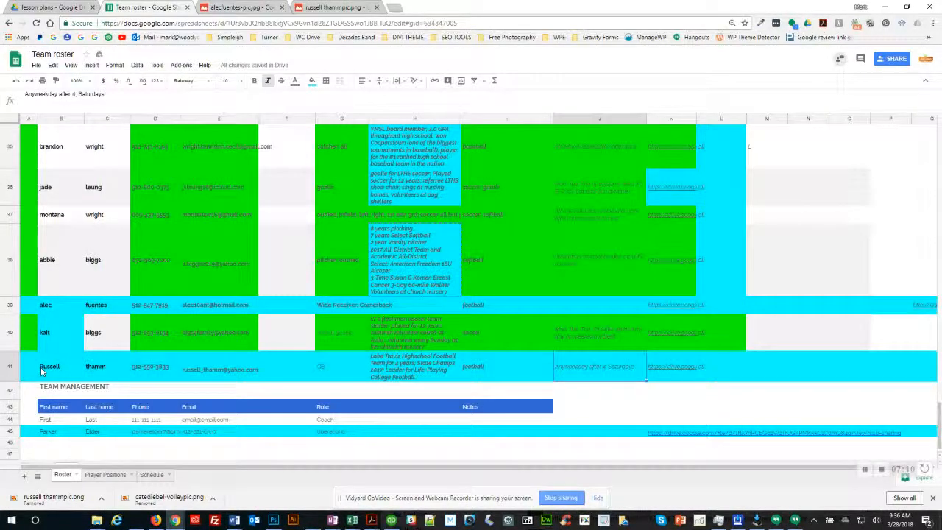
click(101, 370)
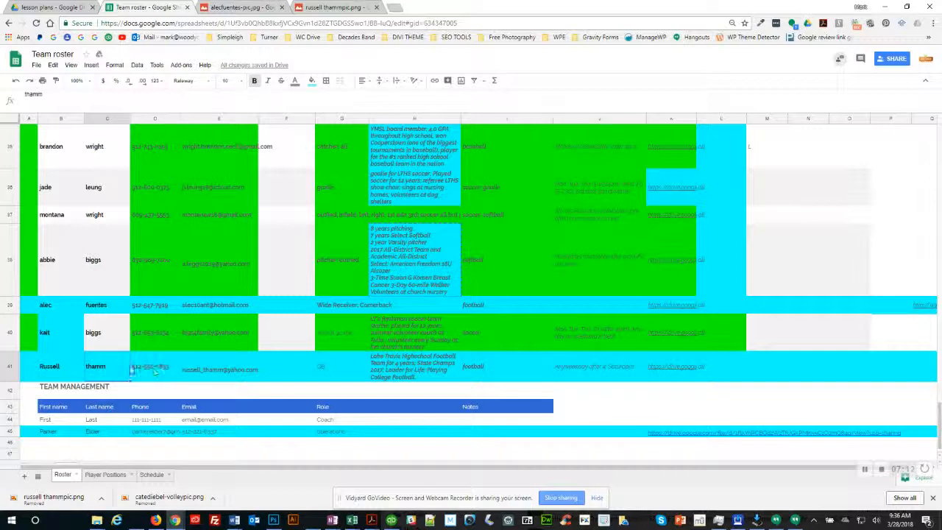
click(218, 372)
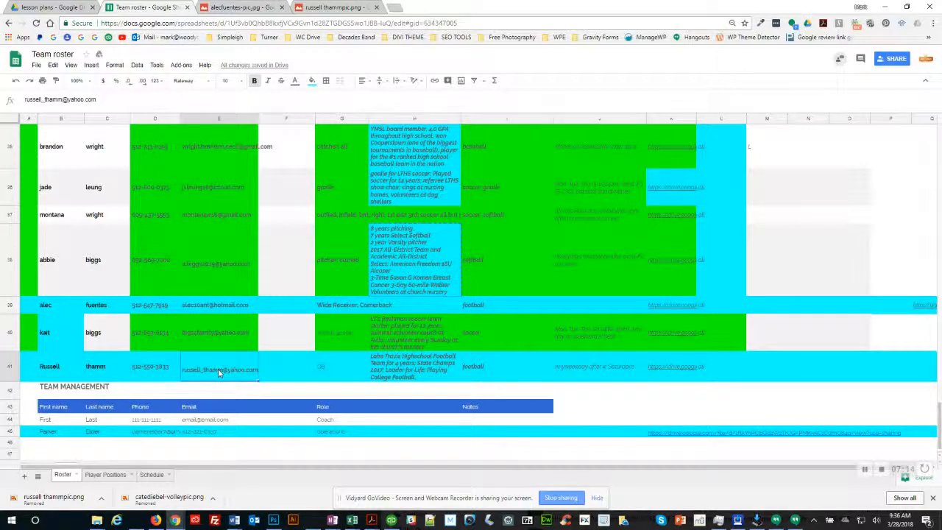
key(alt+Tab)
text(R)
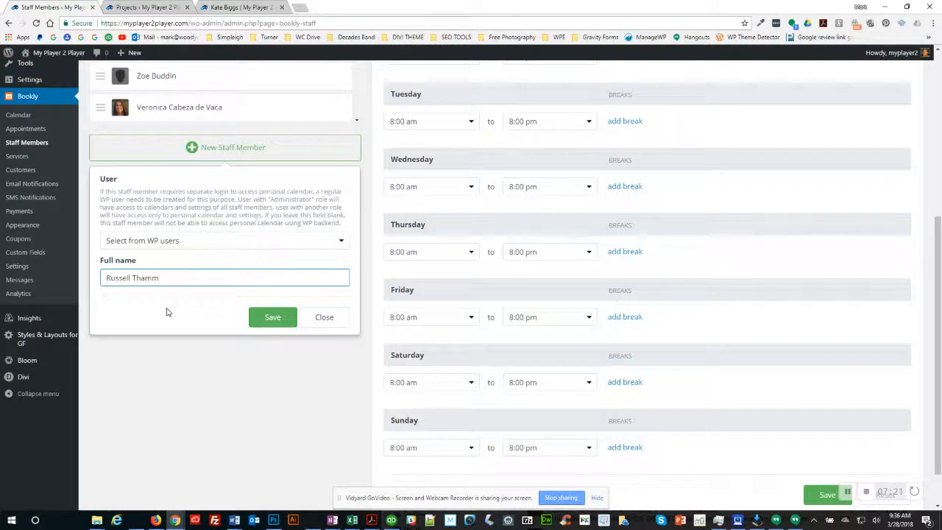
click(273, 316)
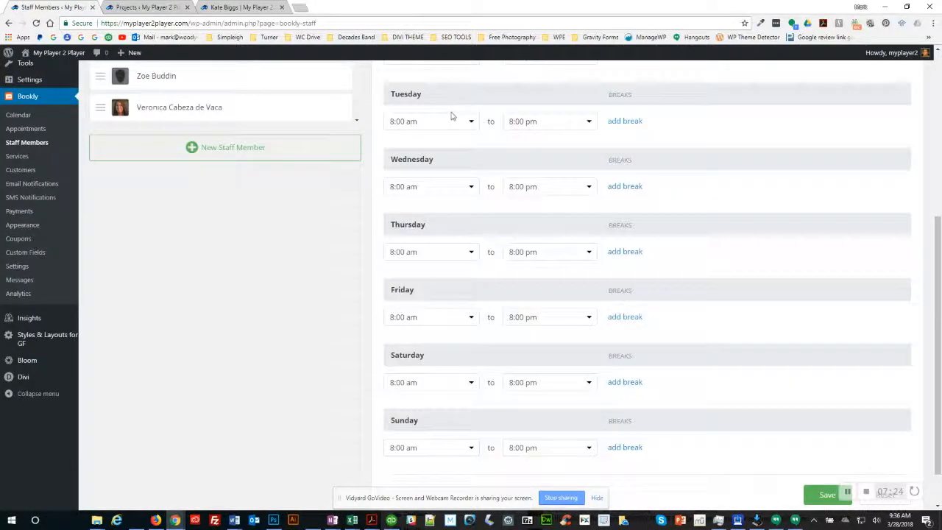
scroll(451, 121, up, 4)
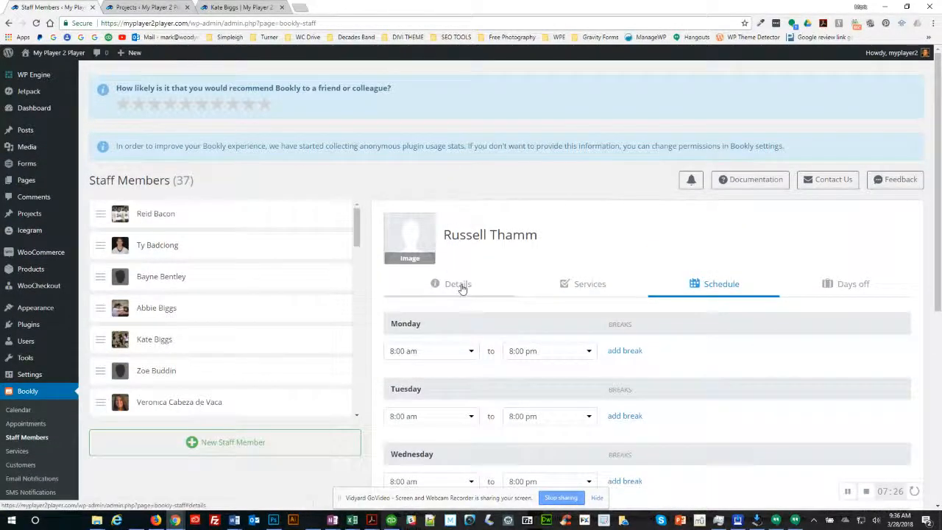
Step: On the Details tab, fill in the player's email and phone number from roster row 41
click(458, 284)
scroll(486, 408, down, 2)
click(426, 297)
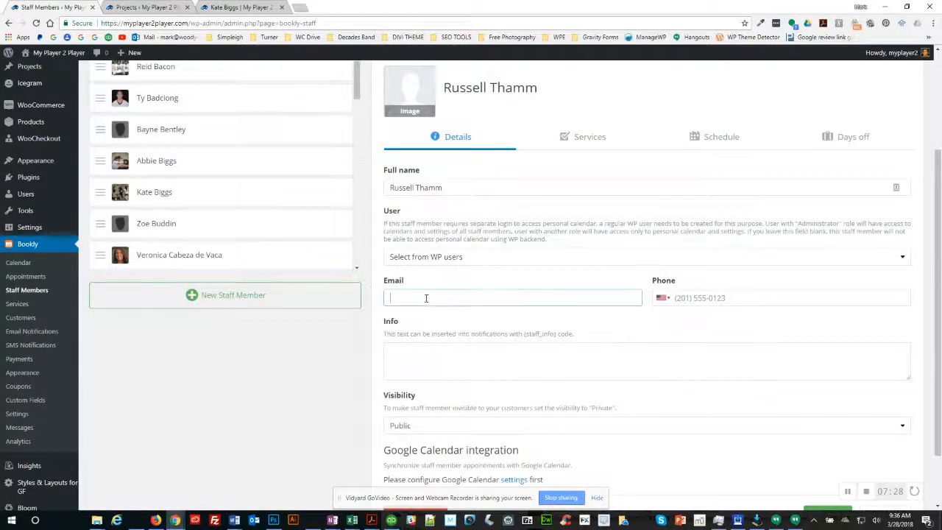
key(ctrl+v)
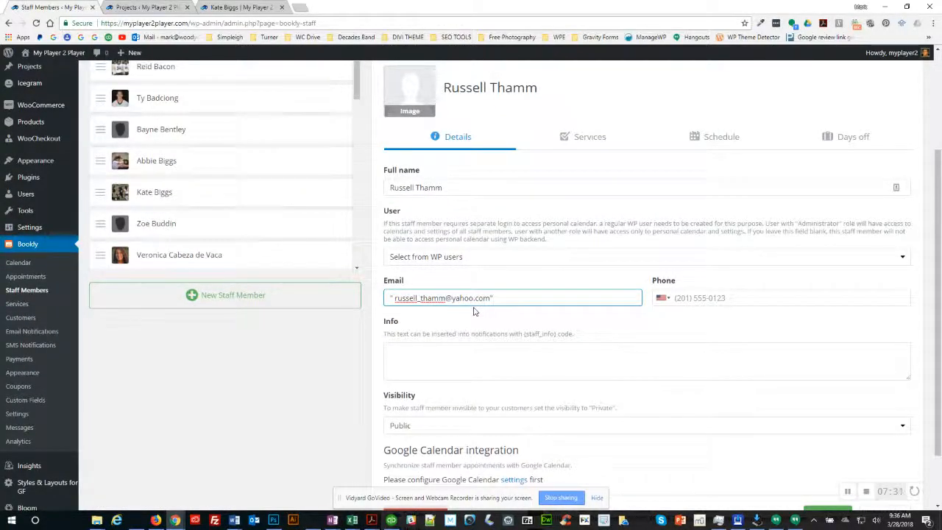
key(Home)
key(Delete)
key(Delete)
key(Tab)
key(alt+Tab)
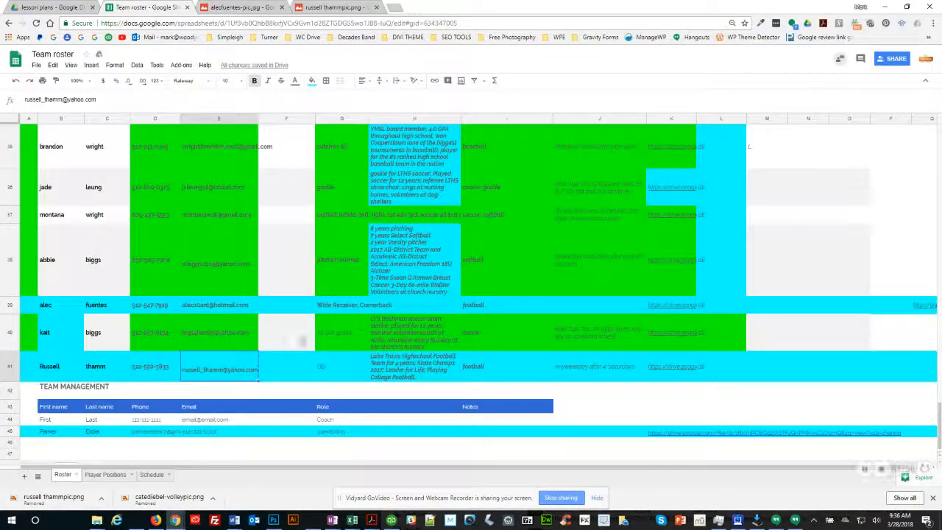
click(145, 372)
key(ctrl+c)
key(alt+Tab)
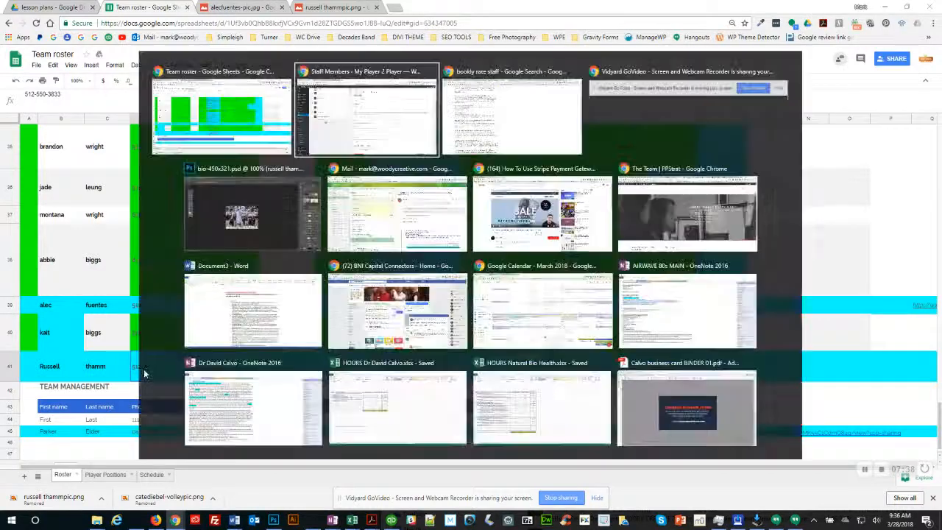
key(ctrl+v)
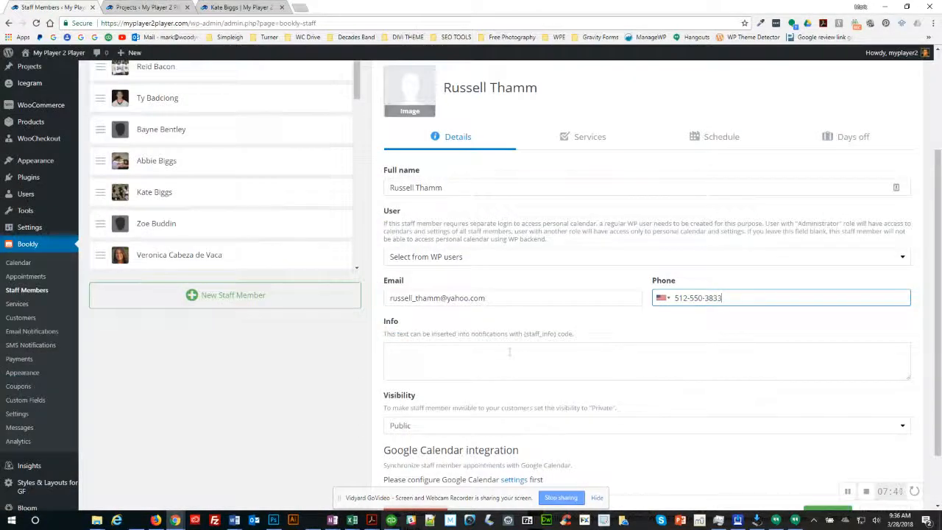
Step: Paste the player's bio from roster cell H41 into the Info field
click(508, 352)
key(alt+Tab)
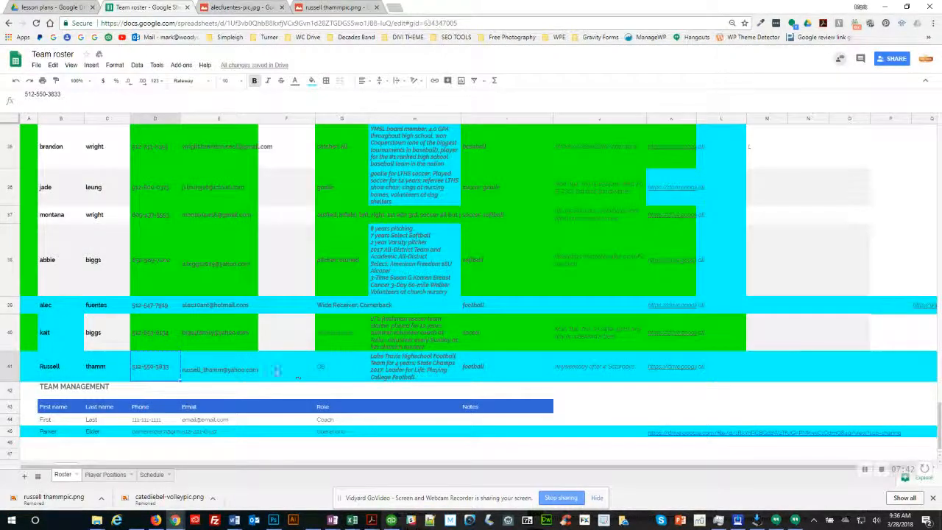
click(408, 368)
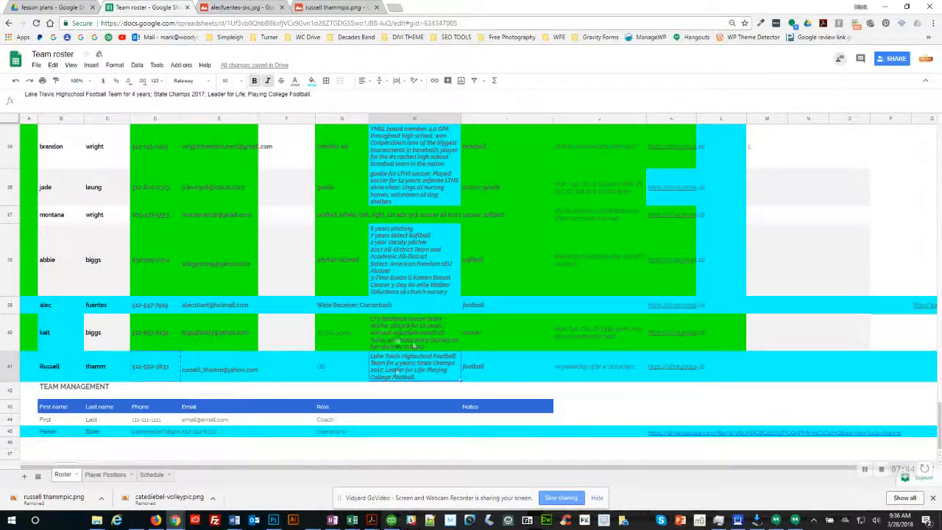
key(alt+Tab)
click(457, 351)
key(ctrl+v)
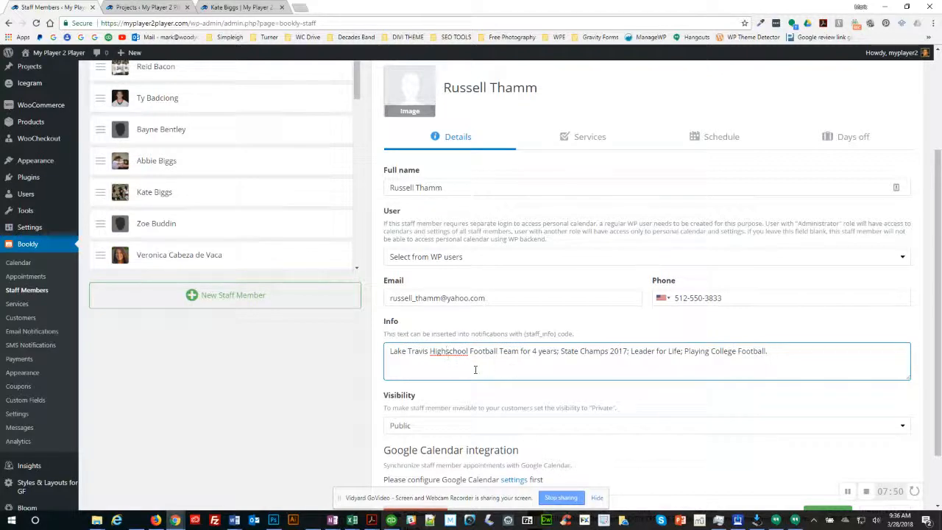
Step: Tidy the bio's capitalisation, lowercasing Football, Team, State Champs, Playing and College
key(Delete)
text(S)
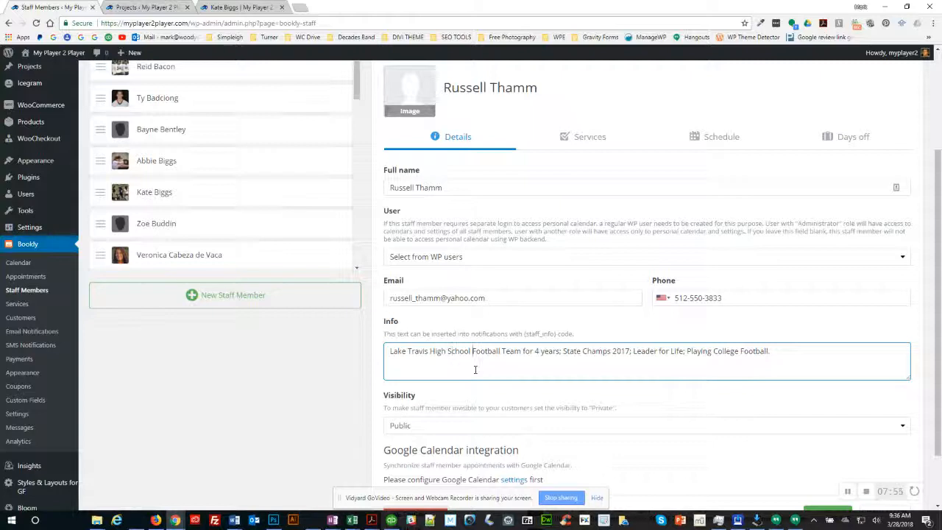
key(Delete)
text(f)
key(ctrl+Right)
key(Delete)
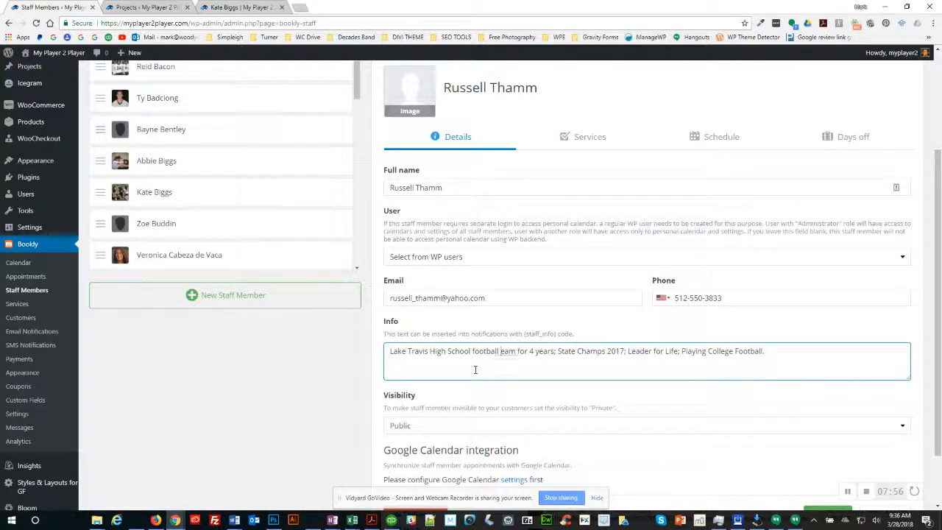
text(t)
key(ctrl+Right)
key(ctrl+Right)
key(ctrl+Right)
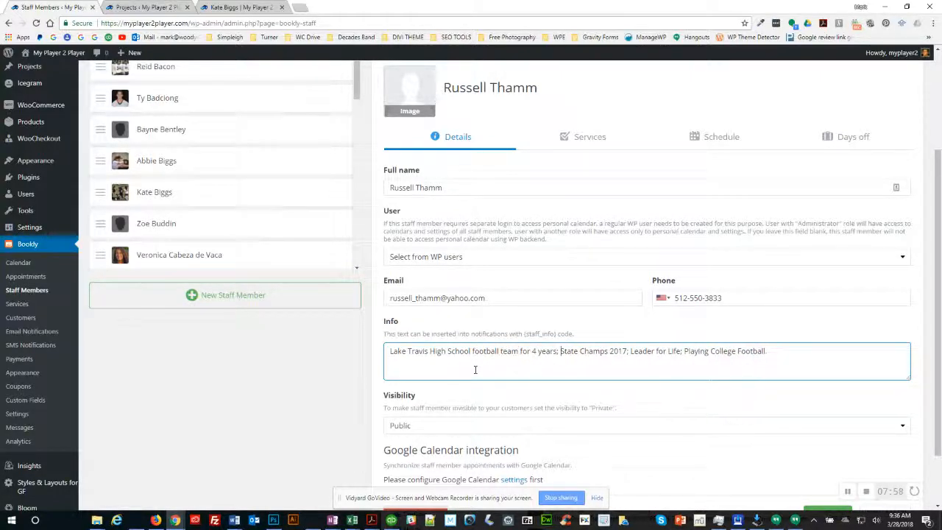
key(Delete)
text(s)
key(ctrl+Right)
key(Delete)
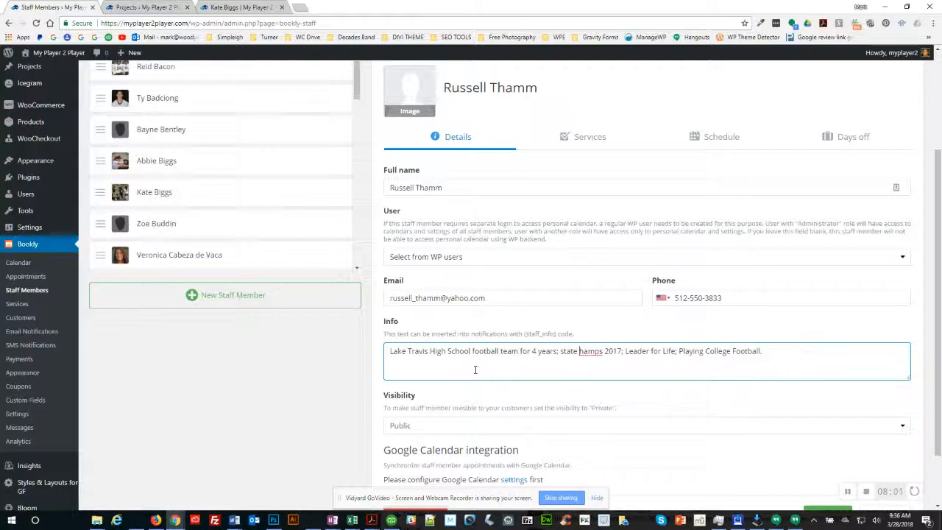
text(c)
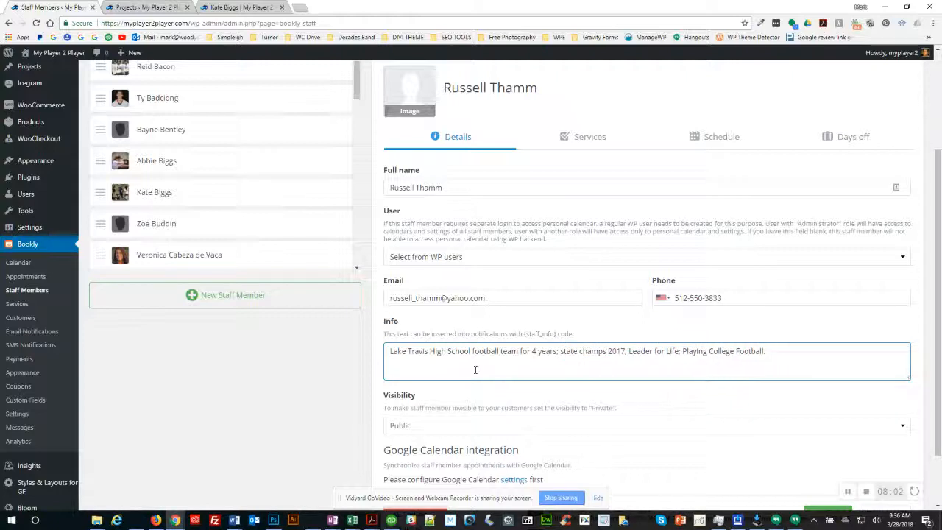
key(Delete)
text(p)
key(Delete)
text(c)
key(ctrl+Right)
key(Delete)
text(f)
Step: Save the staff member's details
scroll(479, 404, down, 2)
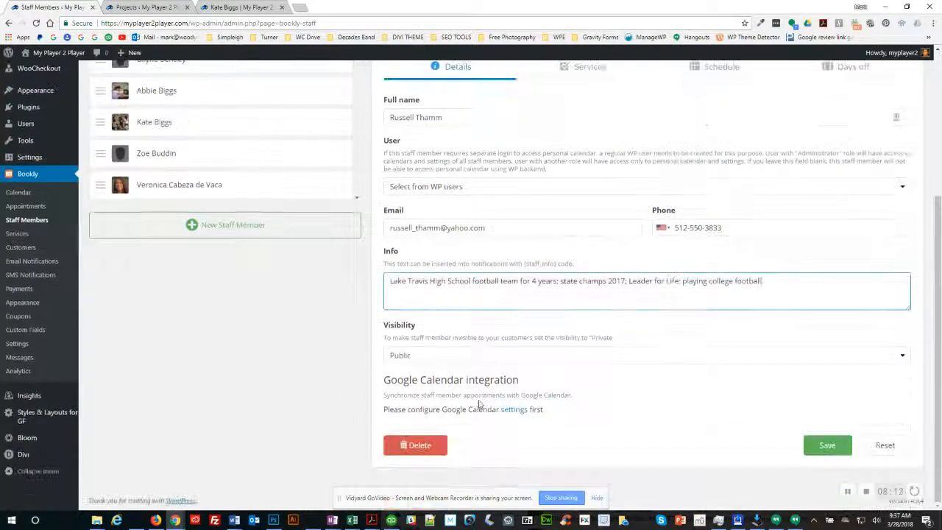
click(824, 447)
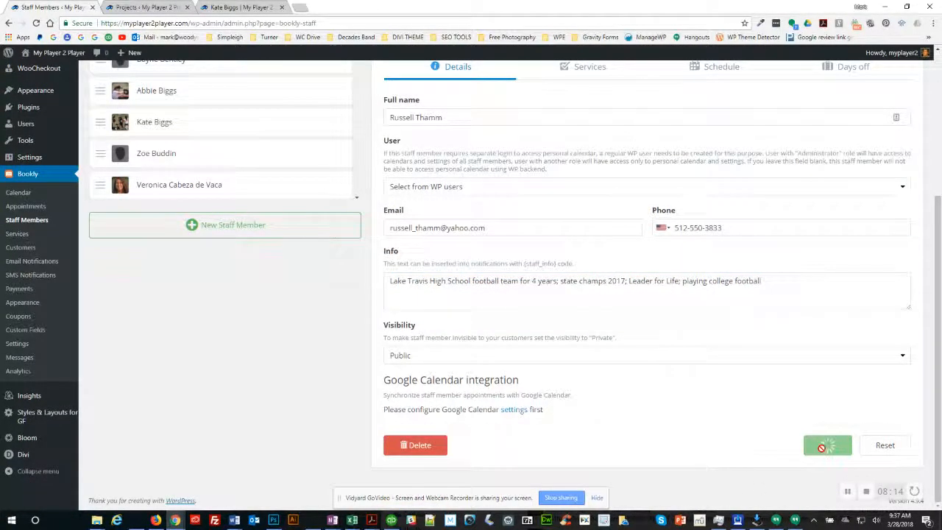
click(846, 491)
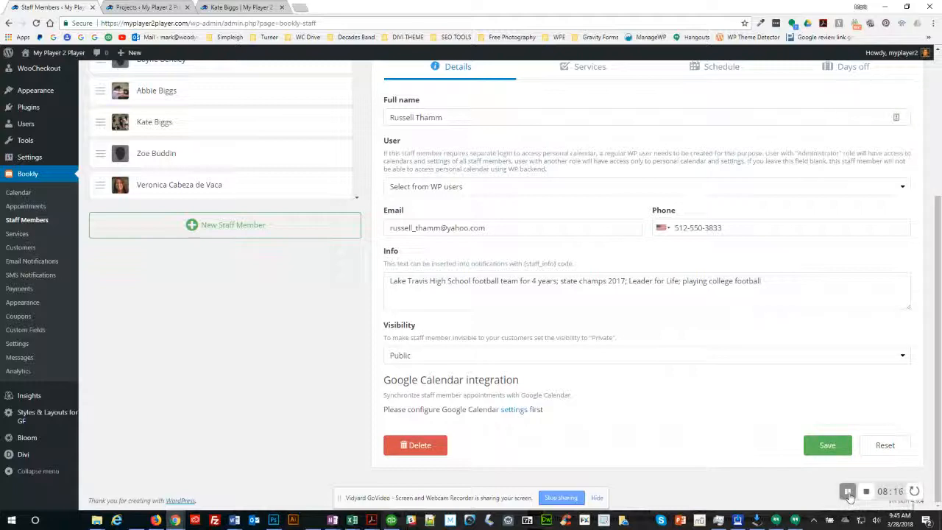
click(827, 445)
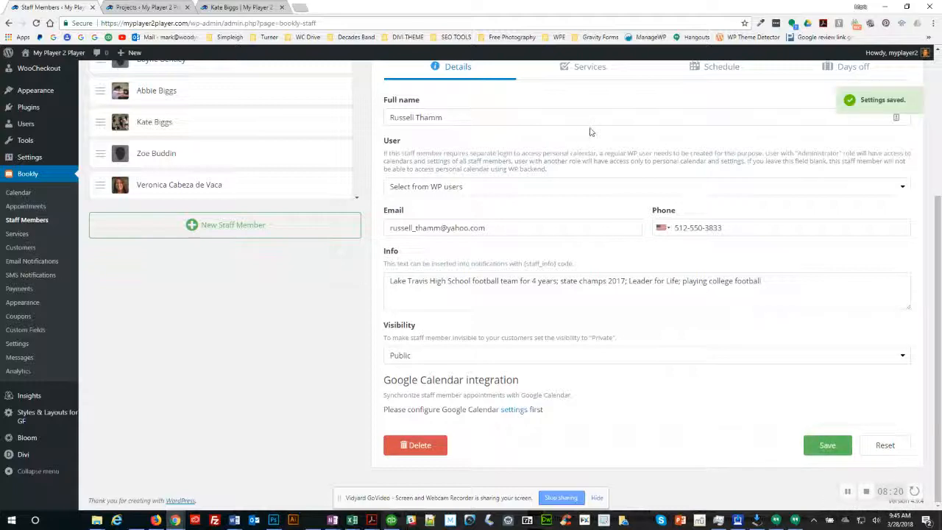
click(591, 67)
key(alt+Tab)
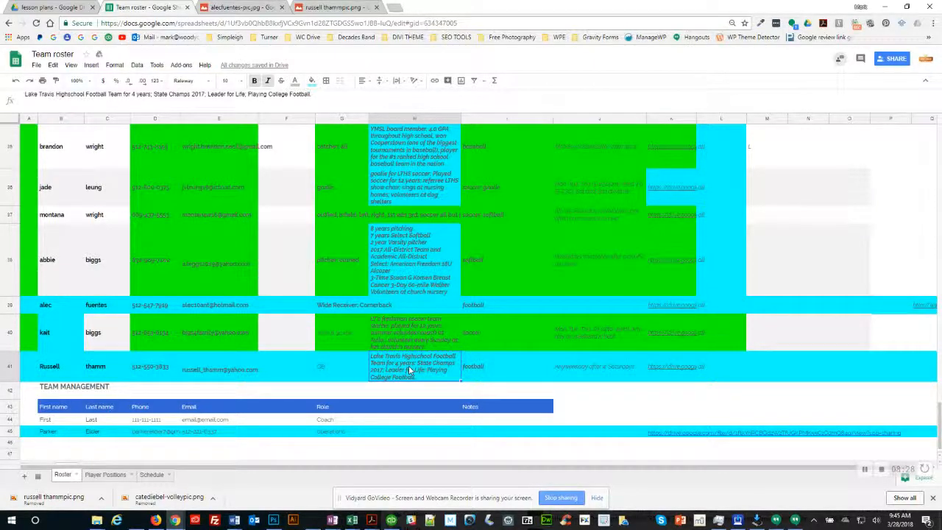
Step: Bring up the new staff member's Services list, checking the roster for his positions
key(alt+Tab)
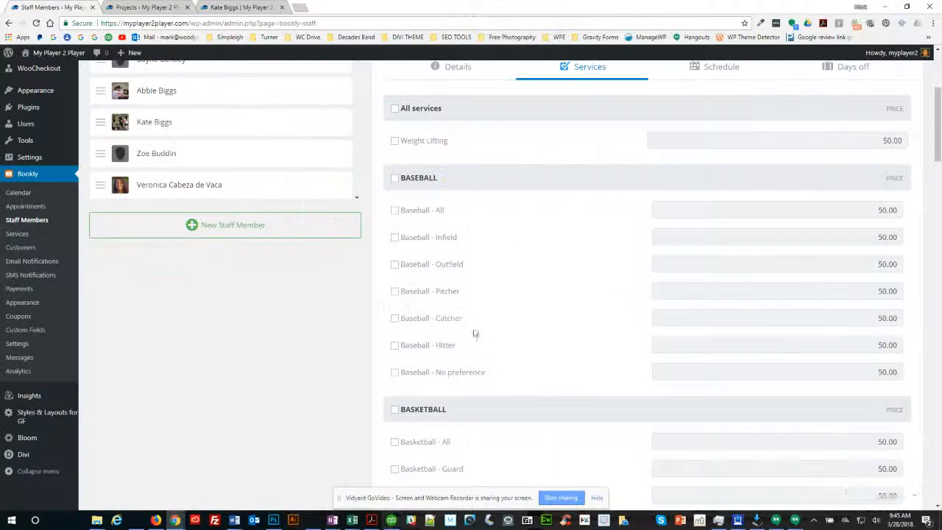
scroll(531, 199, up, 3)
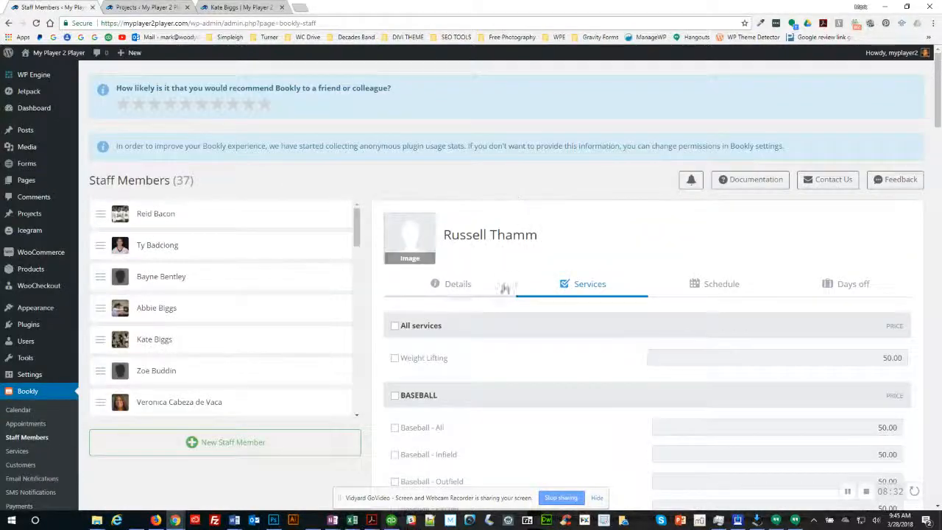
click(457, 285)
scroll(527, 323, down, 3)
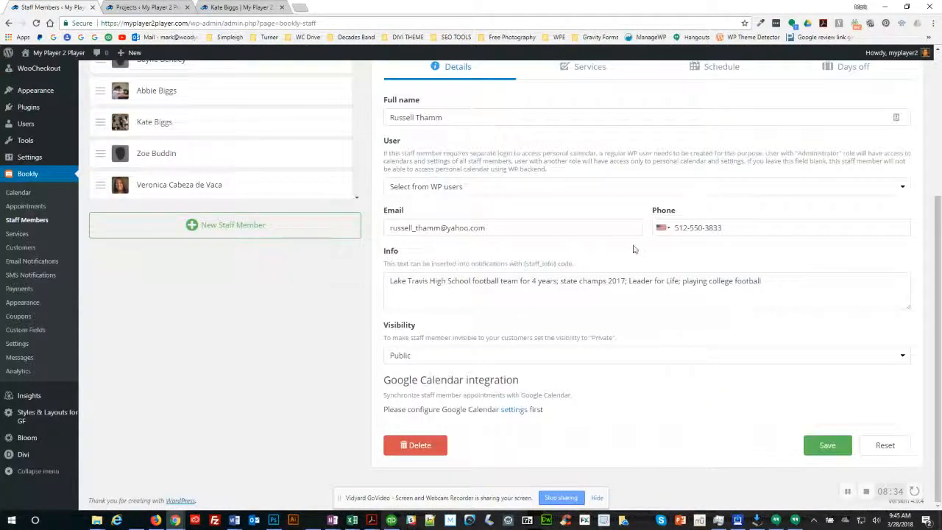
scroll(632, 249, up, 3)
click(588, 263)
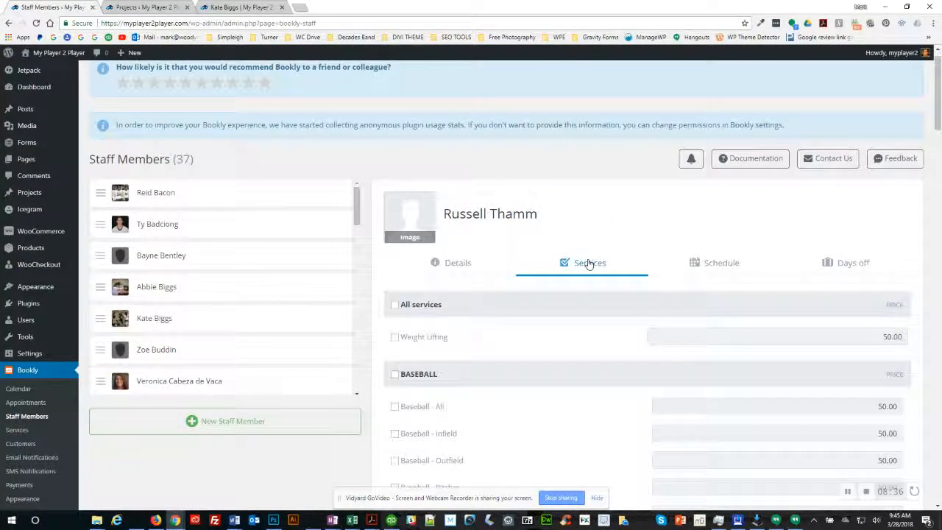
key(alt+Tab)
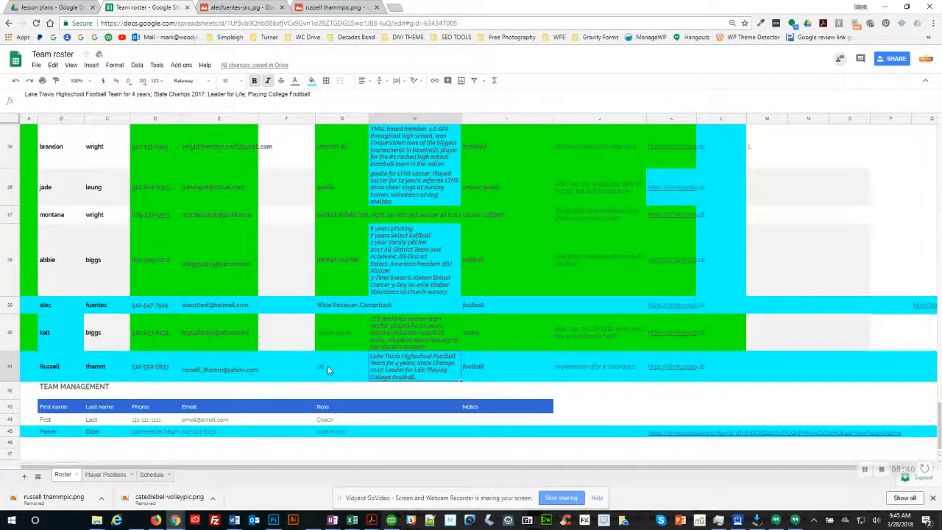
key(alt+Tab)
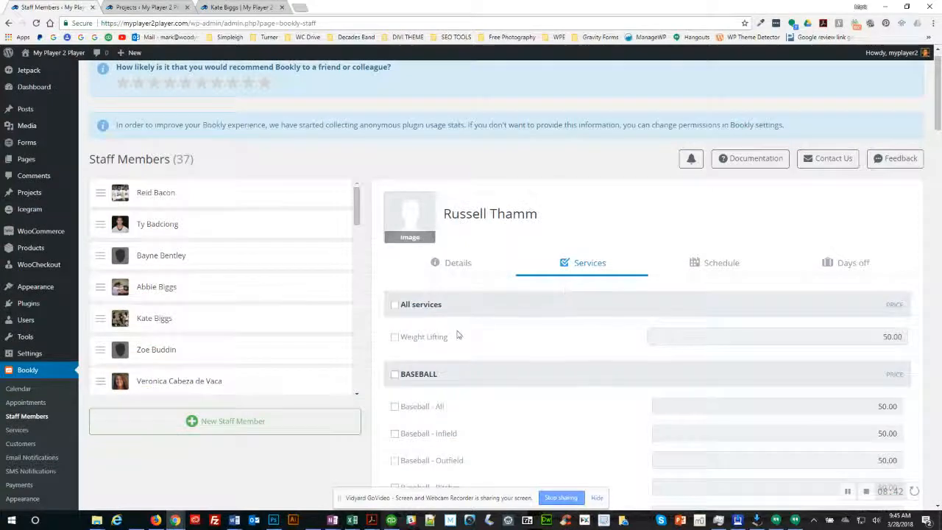
Step: Tick Football - QBs and Football - No preference, and save the services
scroll(458, 332, down, 5)
scroll(458, 332, down, 8)
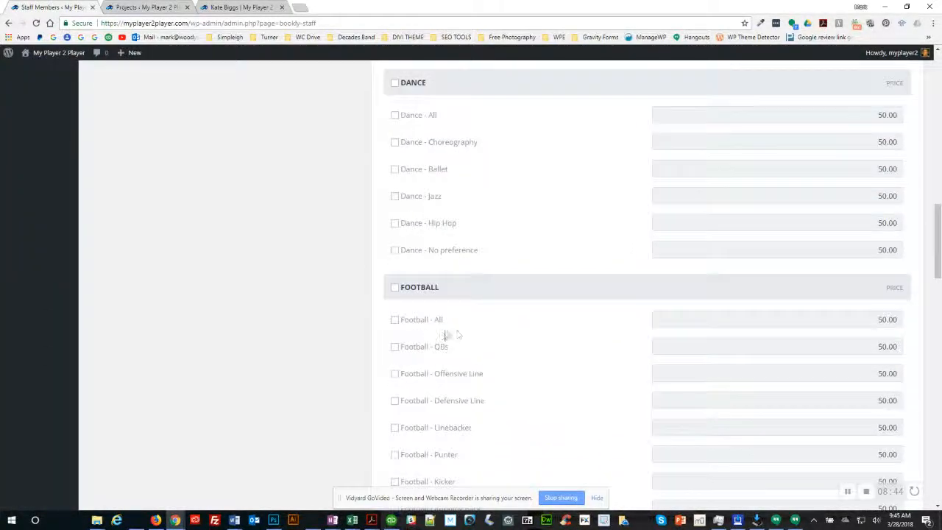
scroll(445, 335, down, 1)
click(394, 151)
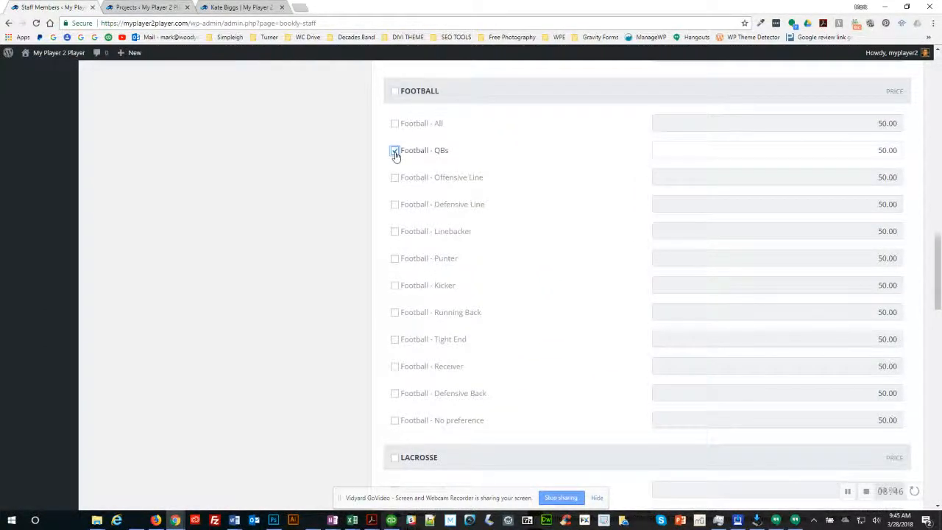
click(394, 421)
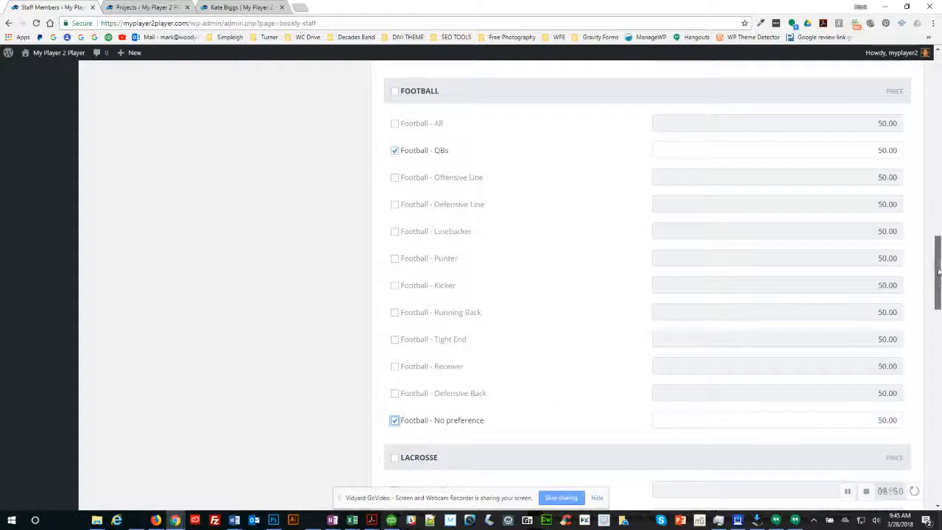
drag(938, 283, 933, 457)
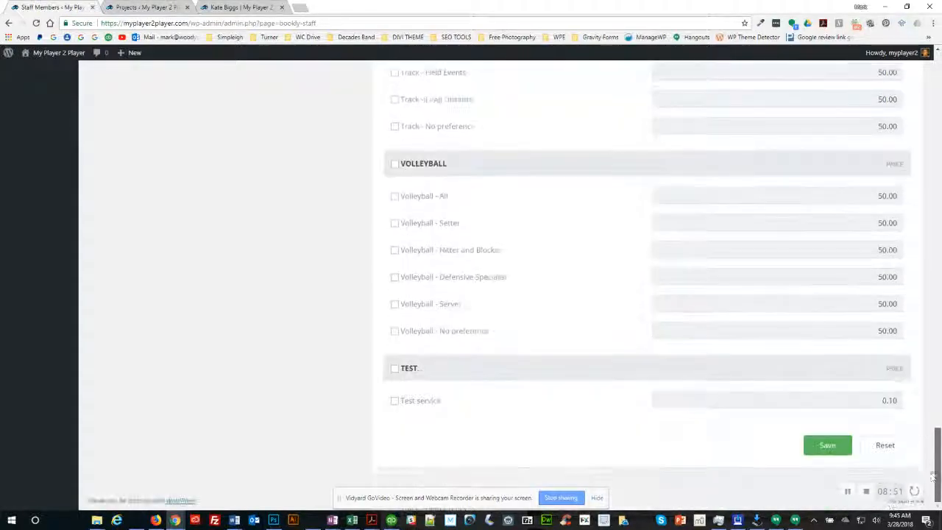
click(831, 447)
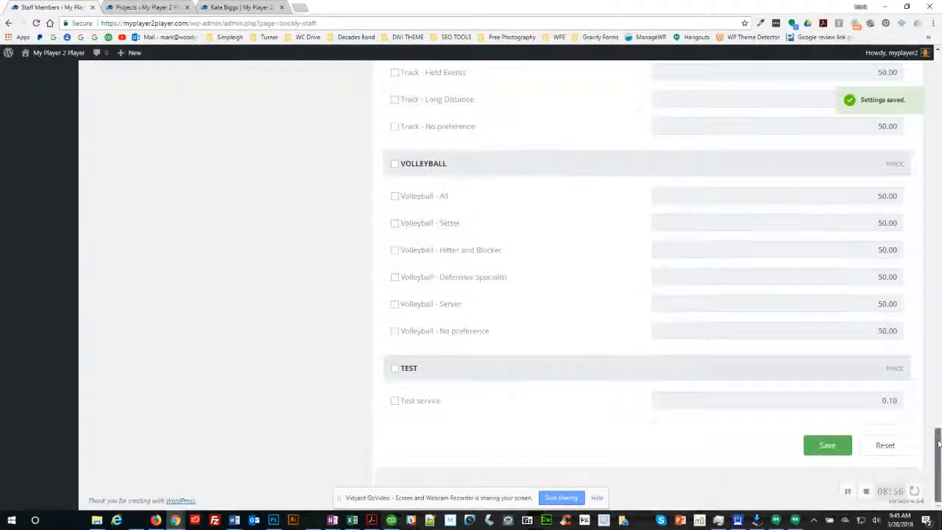
drag(936, 452, 939, 70)
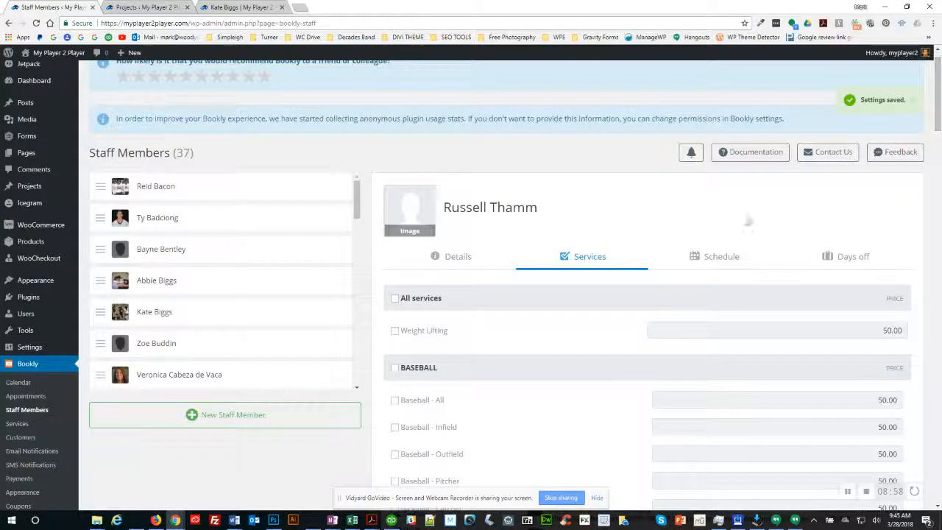
click(721, 256)
key(alt+Tab)
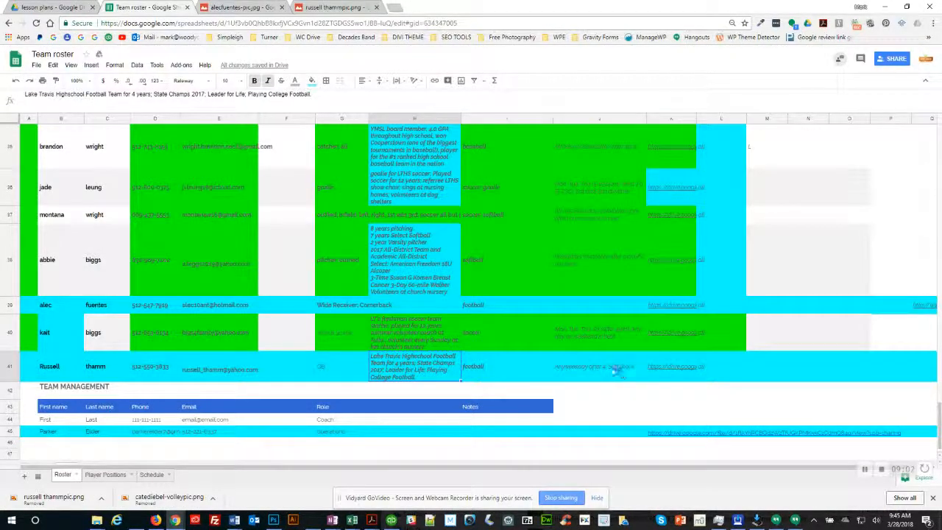
key(alt+Tab)
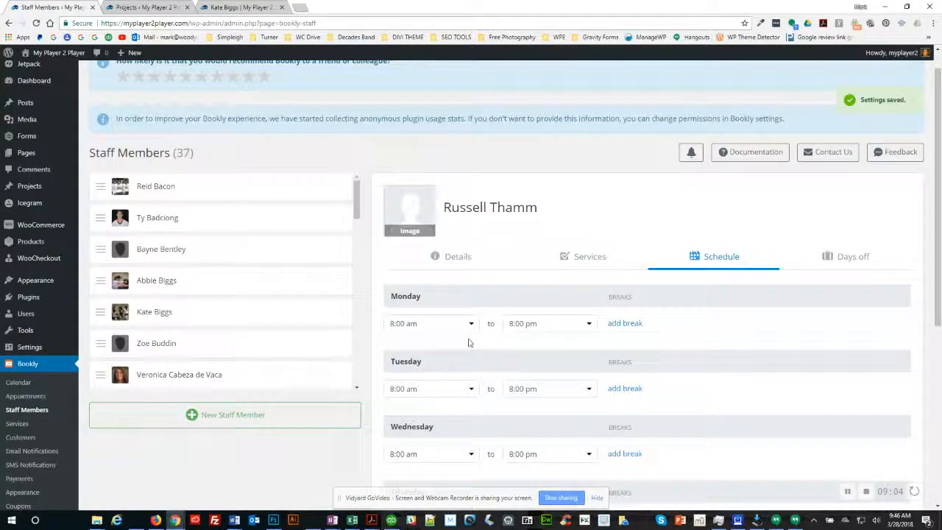
Step: Set Monday, Tuesday and Wednesday to start at 4:00 pm
click(466, 325)
scroll(427, 215, down, 5)
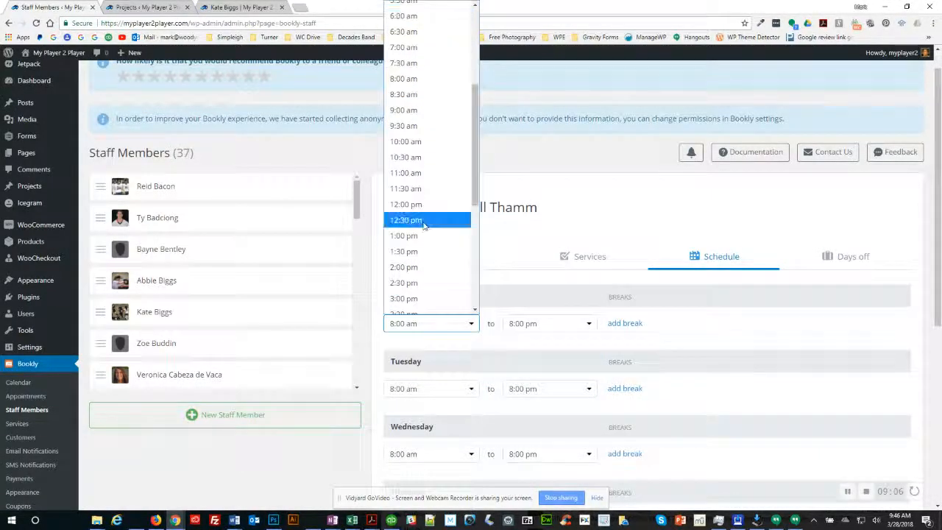
click(413, 232)
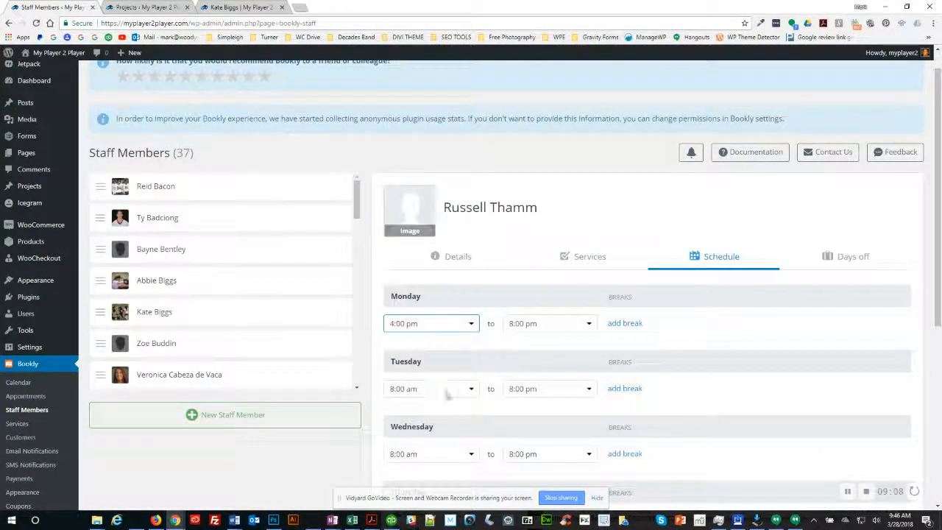
click(443, 390)
scroll(429, 318, down, 5)
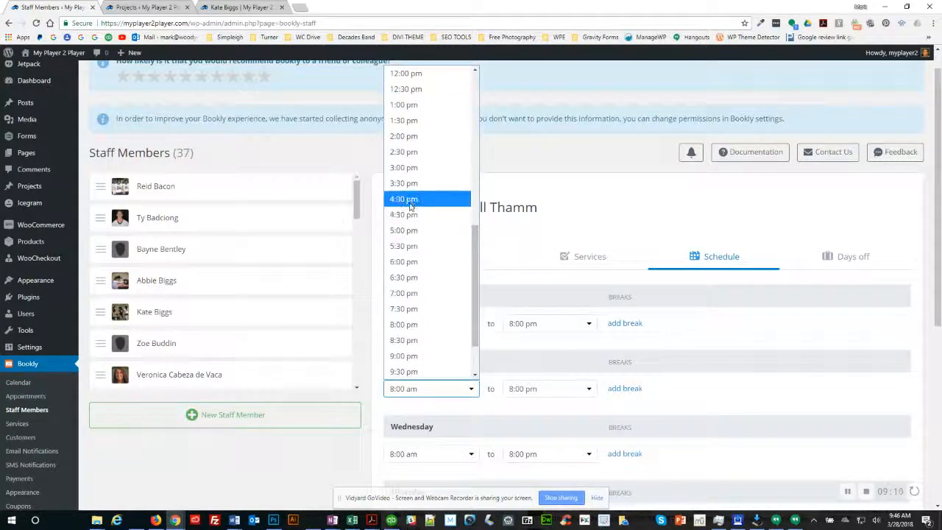
click(421, 200)
scroll(423, 357, down, 1)
click(421, 357)
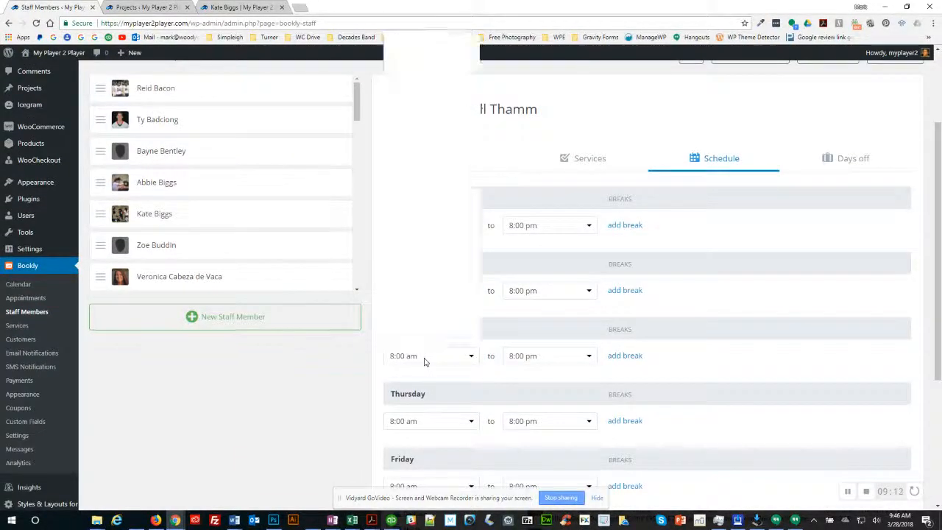
scroll(419, 273, down, 5)
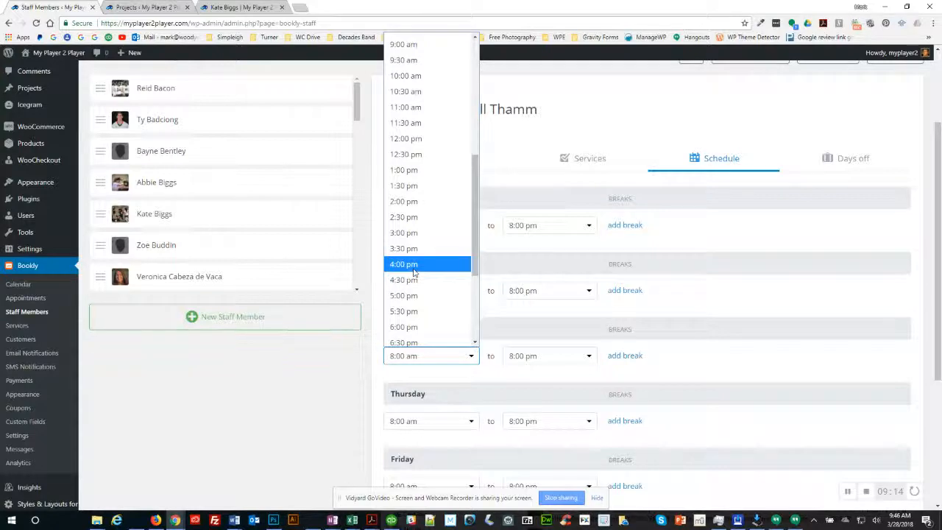
click(414, 266)
Step: Set Thursday and Friday to start at 4:00 pm
scroll(447, 419, down, 2)
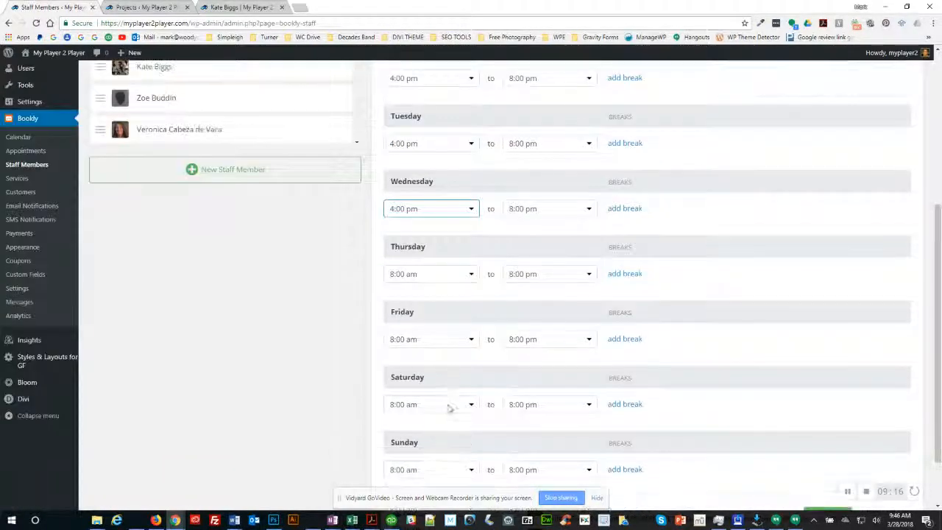
click(419, 276)
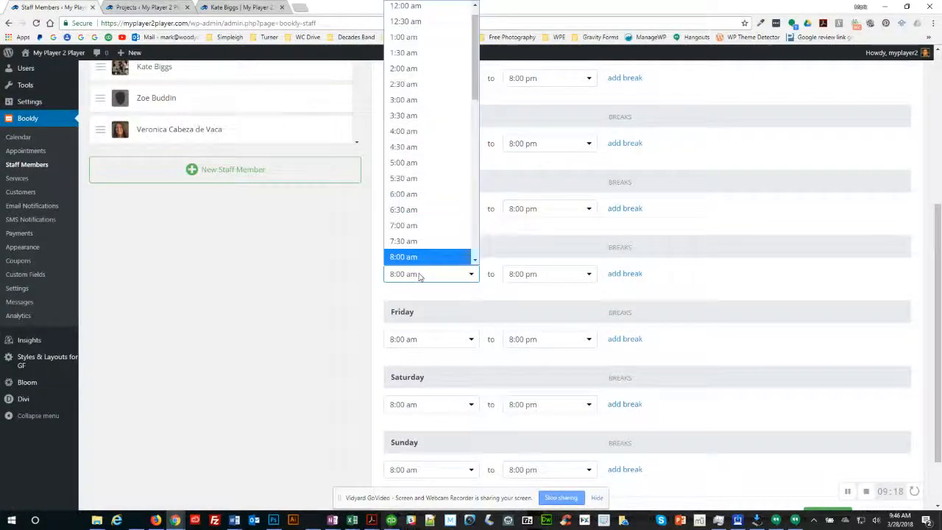
scroll(418, 256, down, 3)
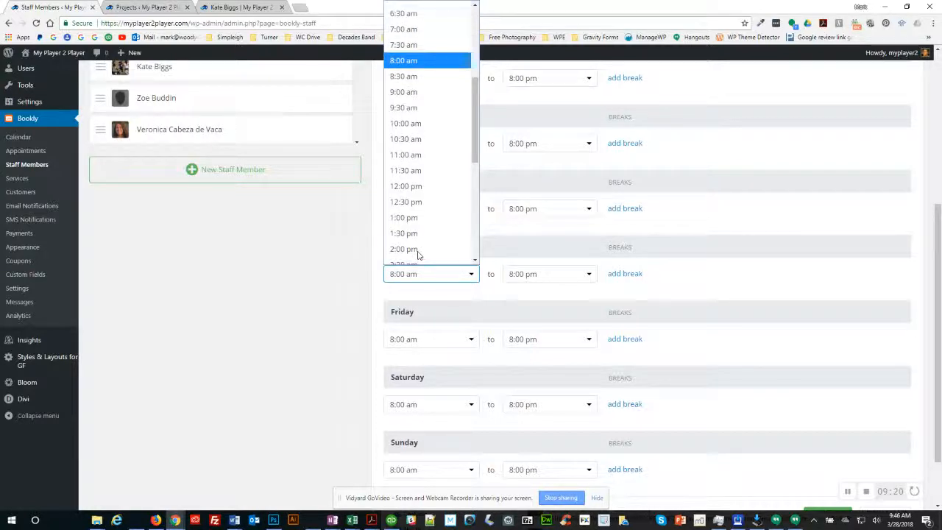
scroll(418, 221, down, 2)
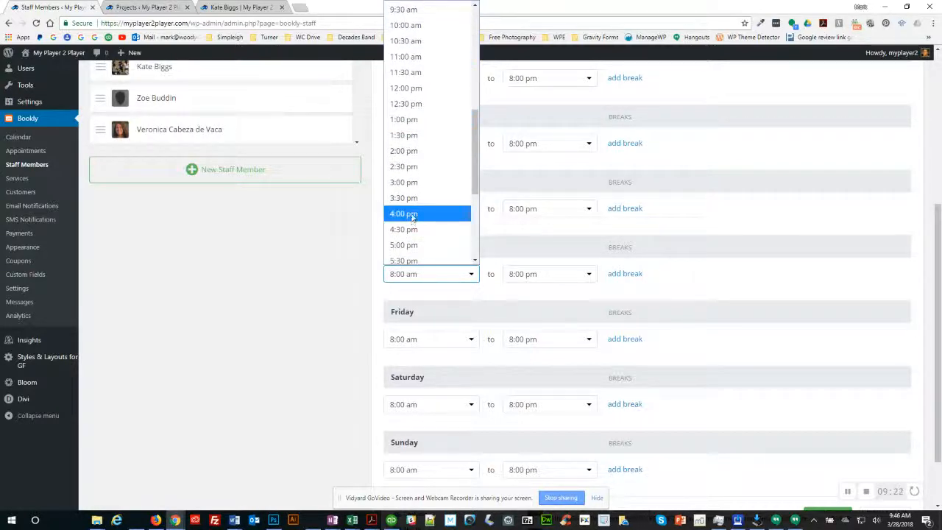
click(413, 215)
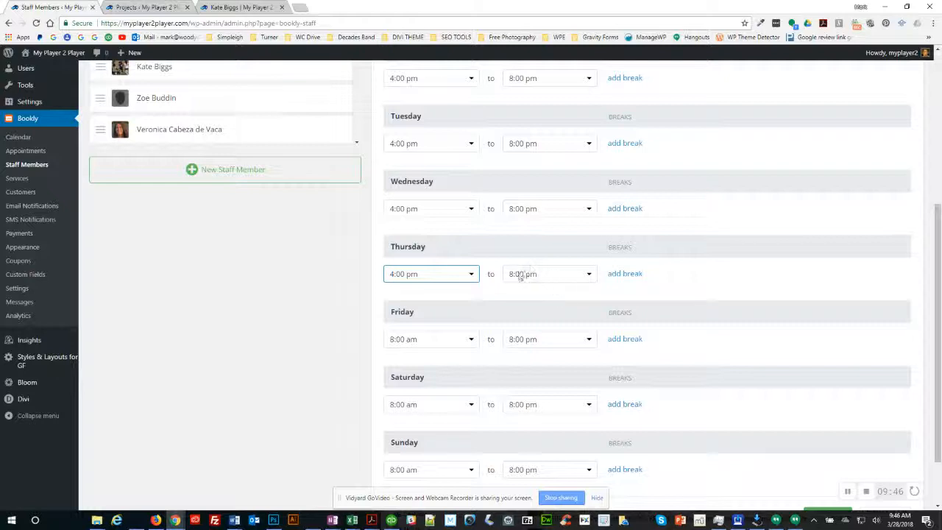
click(429, 340)
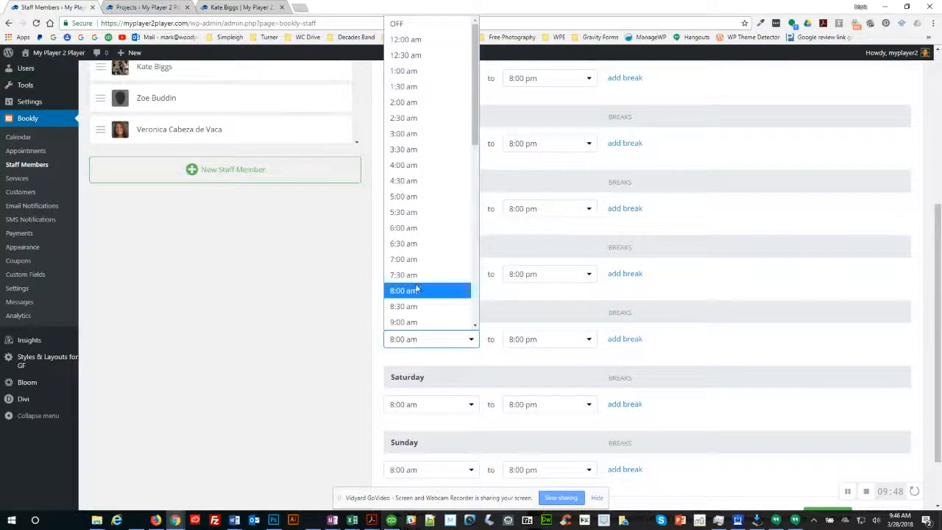
scroll(416, 287, down, 4)
click(402, 248)
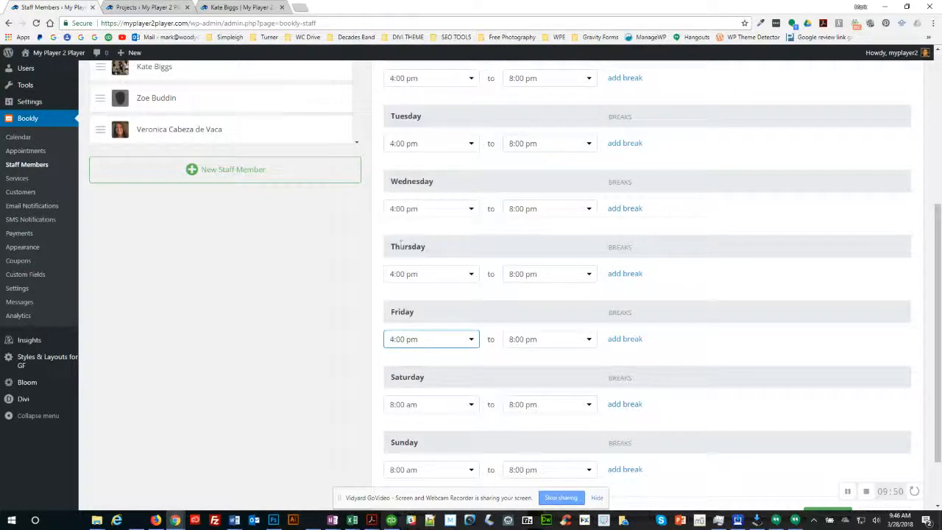
Step: Mark Sunday as a day off and save the weekly schedule
key(alt+Tab)
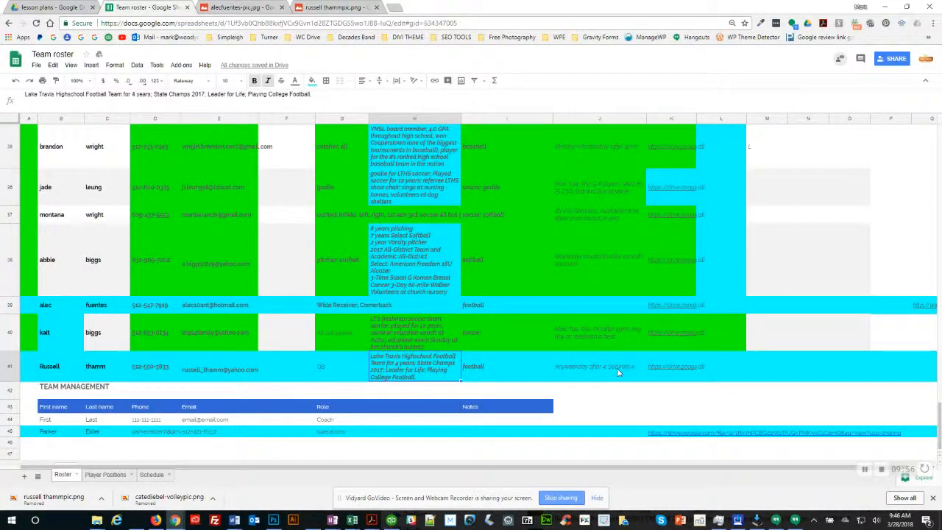
key(alt+Tab)
scroll(471, 403, down, 1)
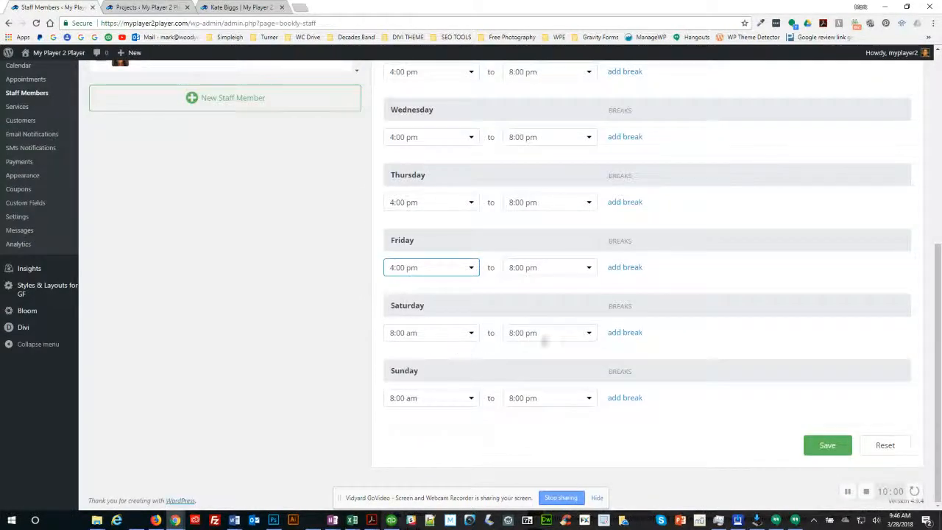
click(468, 398)
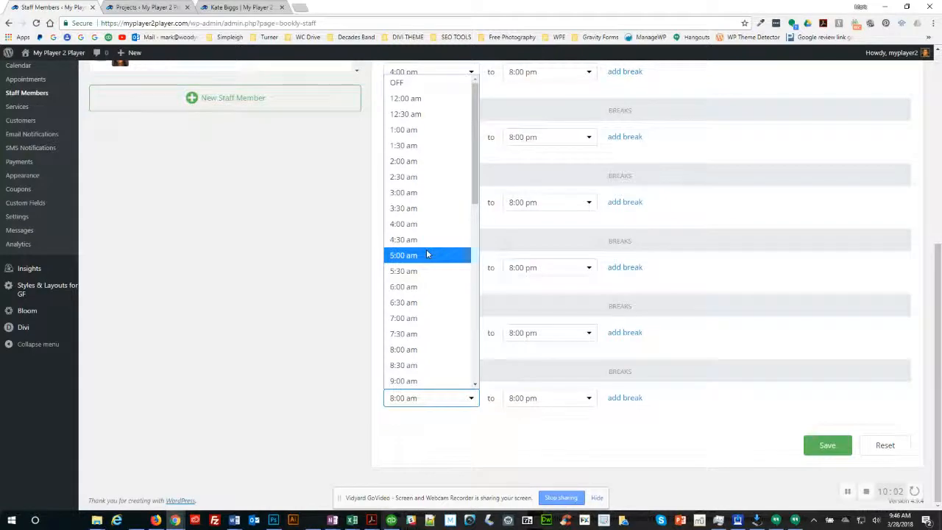
click(401, 83)
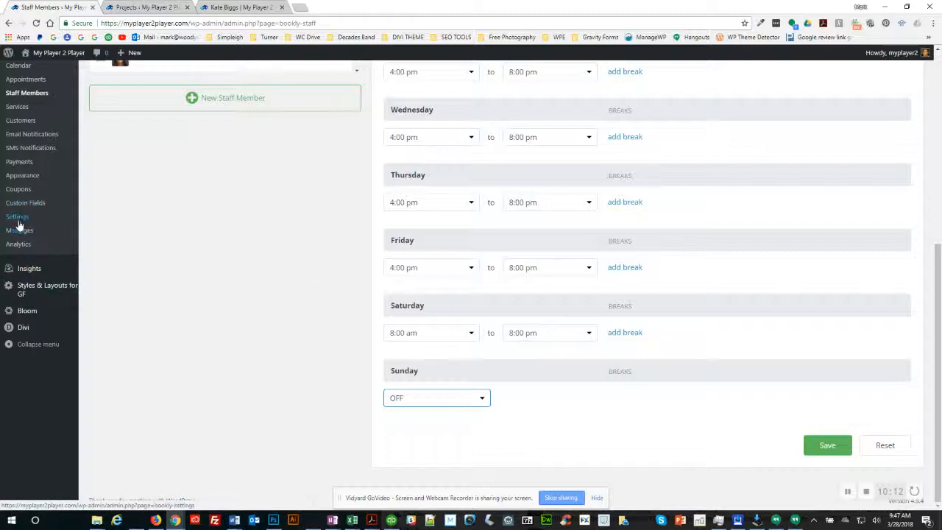
click(825, 446)
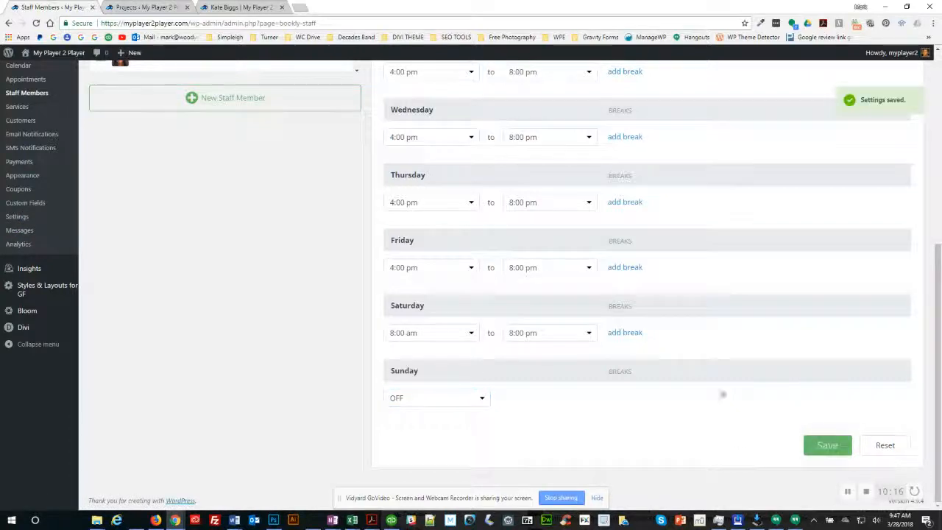
scroll(721, 391, up, 5)
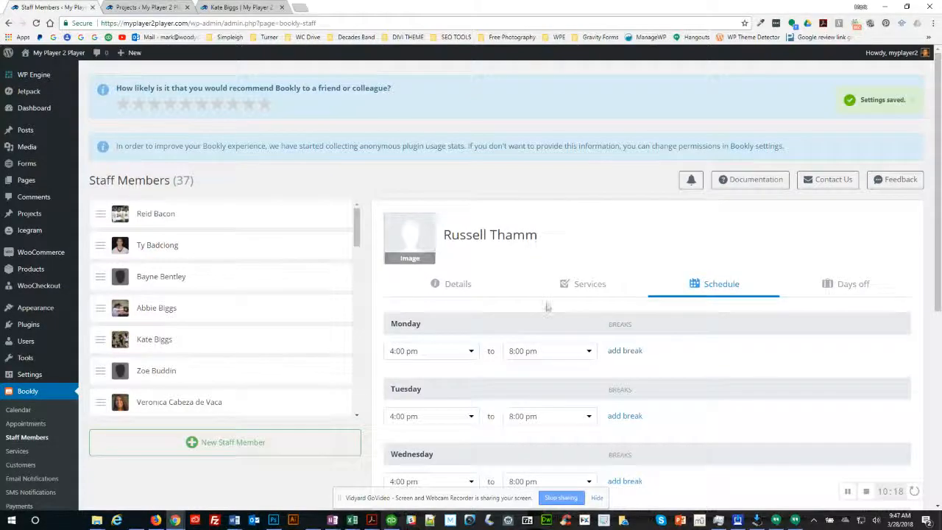
key(alt+Tab)
key(alt+Tab)
key(alt+Tab)
key(alt+Tab)
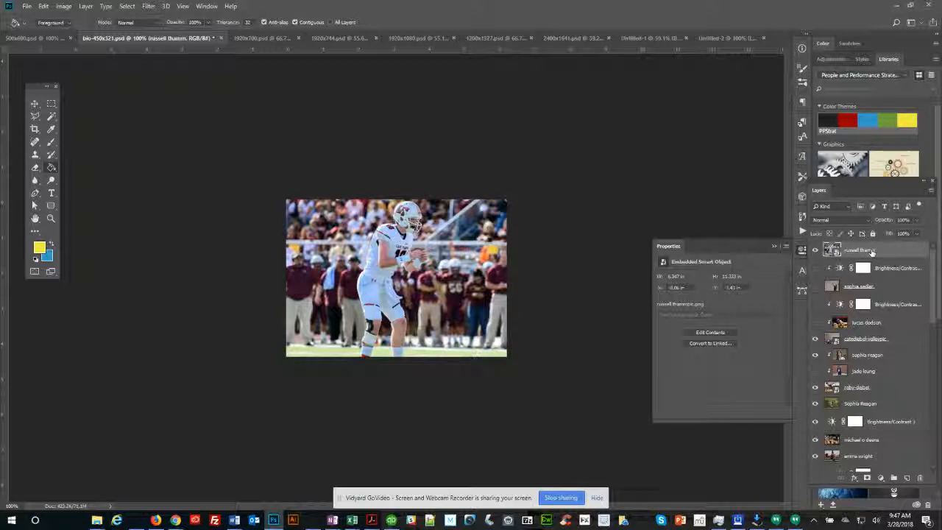
key(ctrl+alt+shift+s)
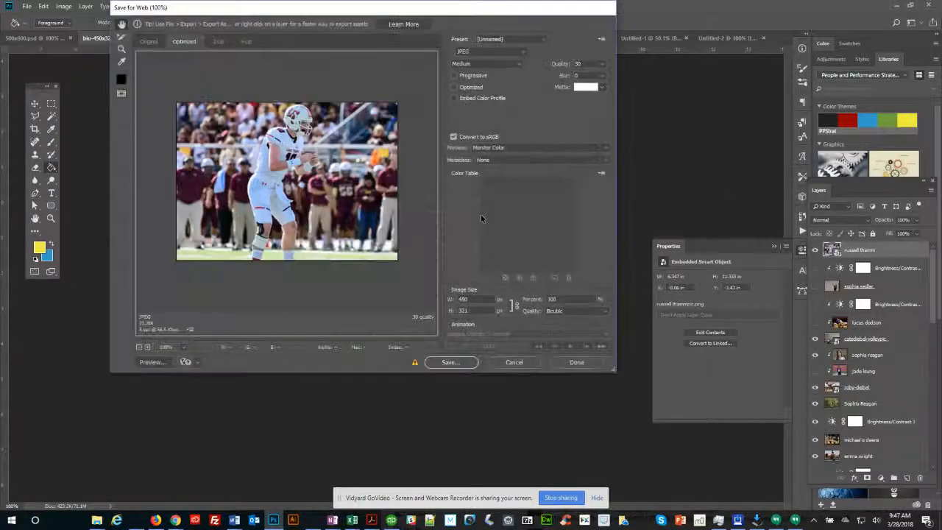
click(449, 362)
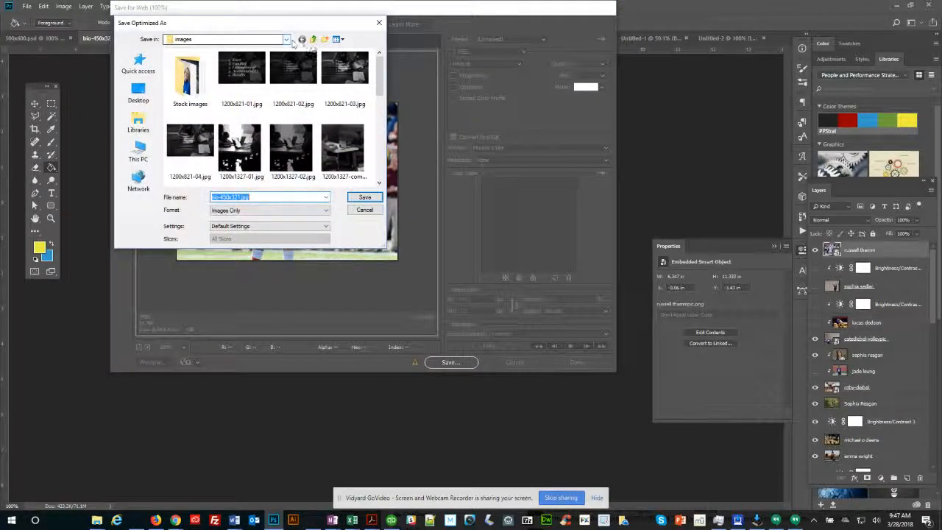
click(312, 39)
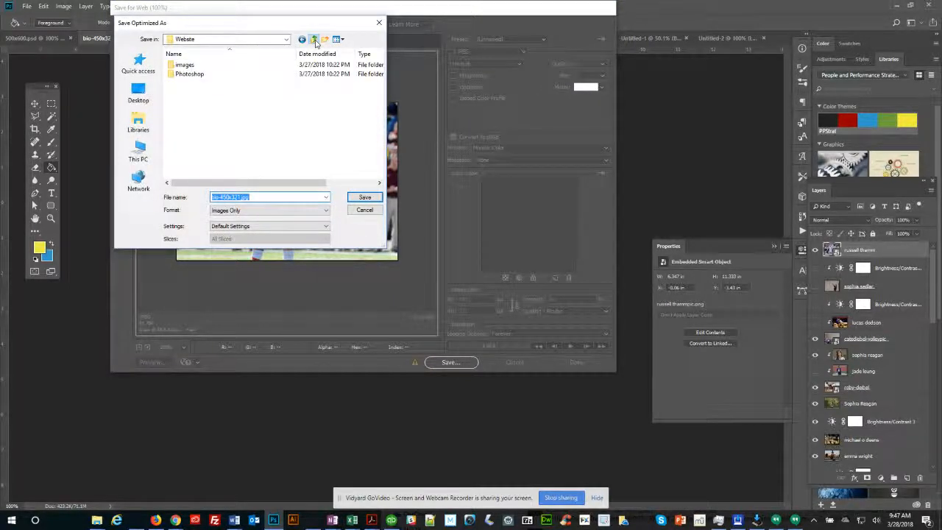
click(313, 39)
click(312, 39)
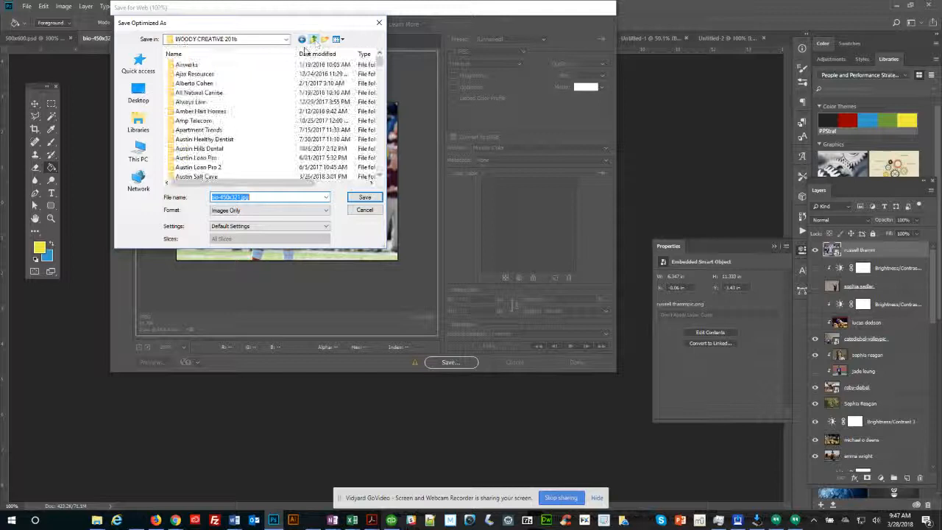
click(209, 104)
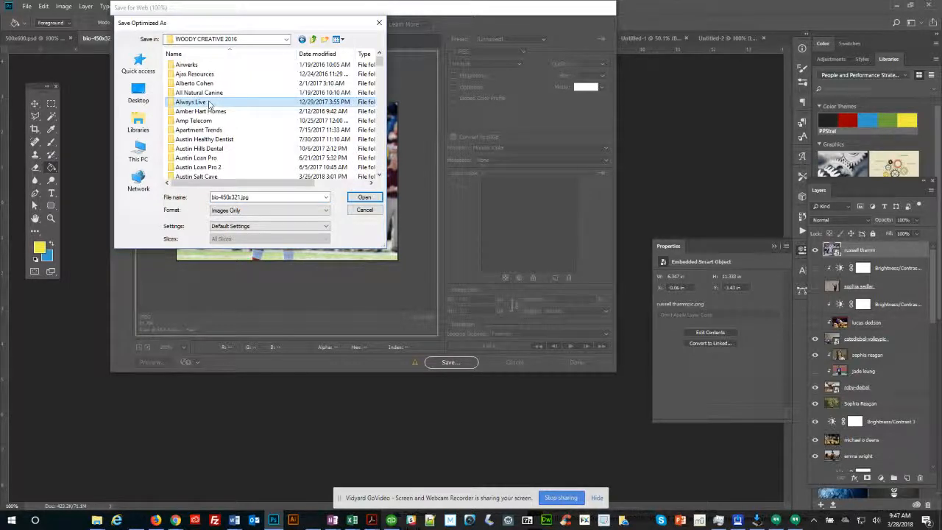
text(my)
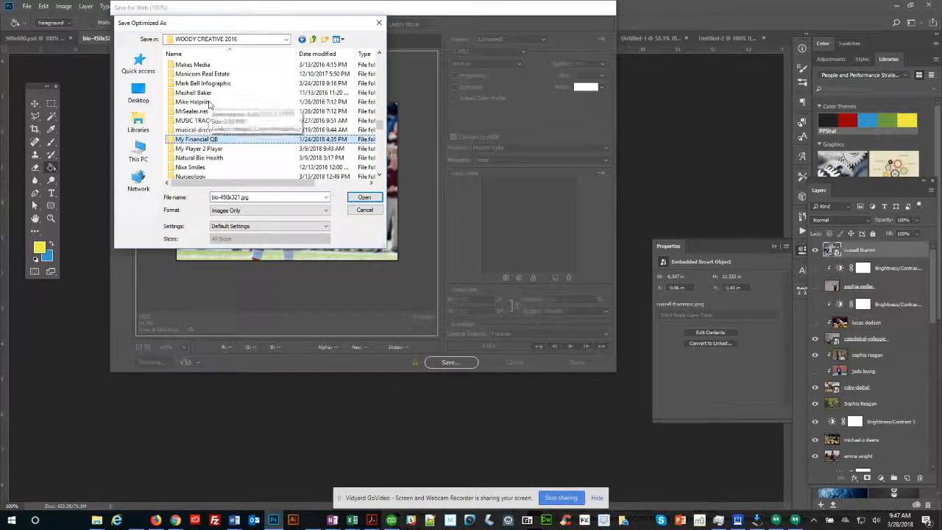
key(Down)
key(Return)
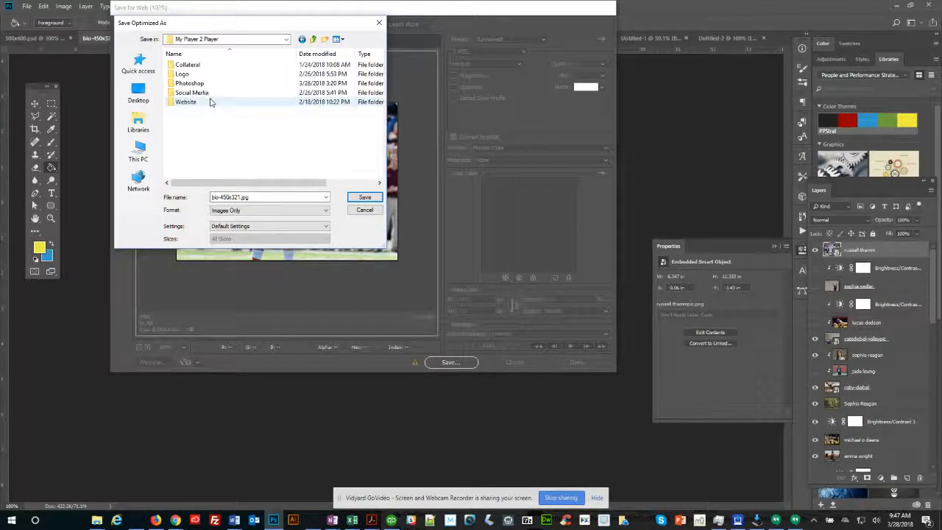
double_click(187, 102)
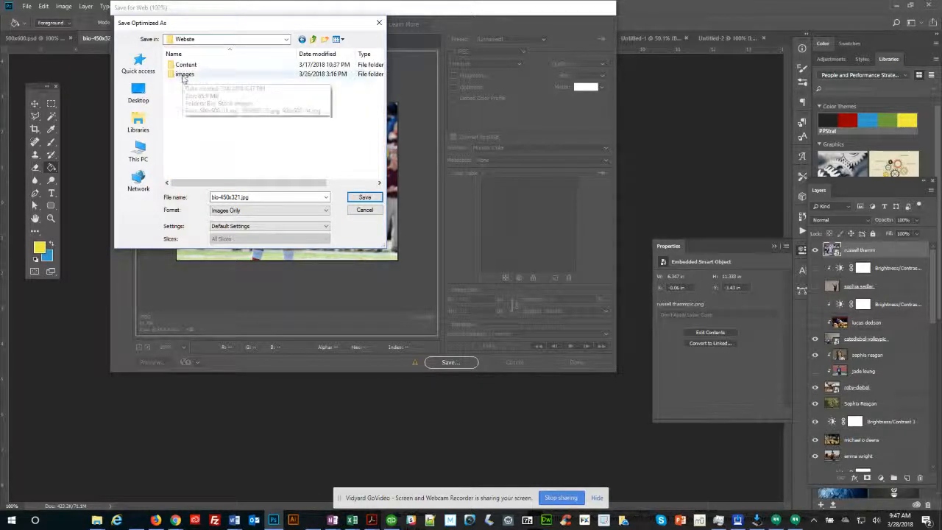
double_click(184, 74)
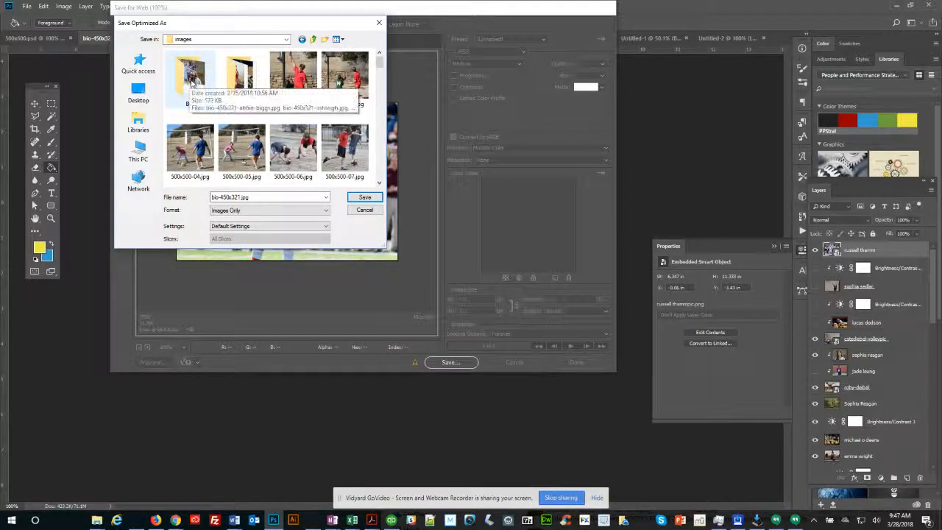
double_click(191, 89)
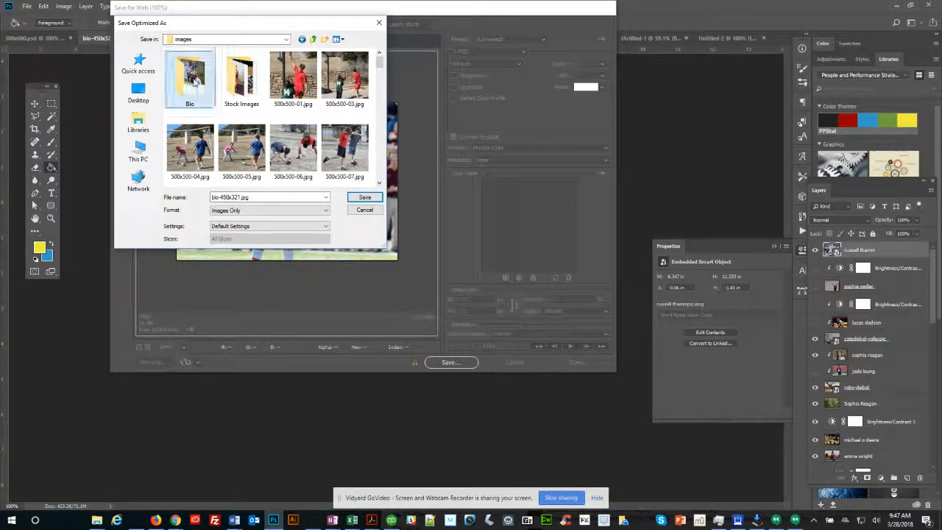
click(261, 199)
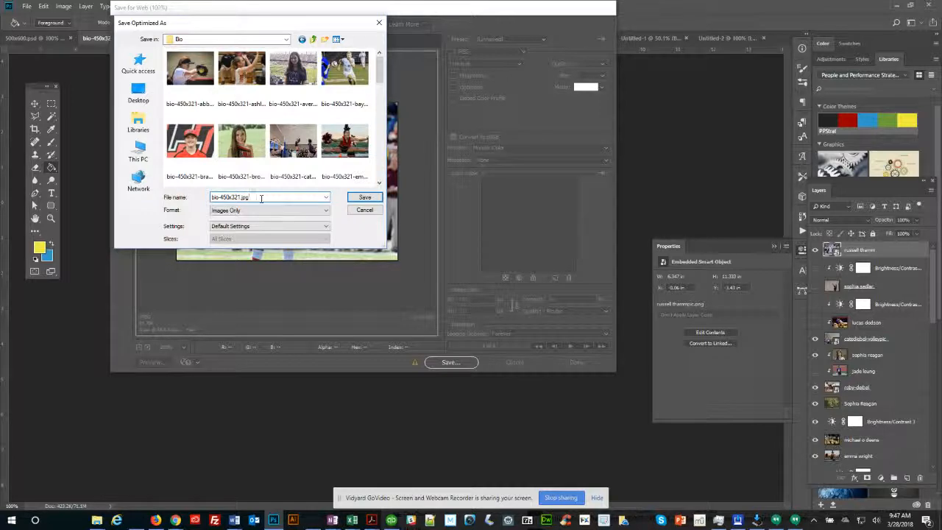
key(BackSpace)
key(BackSpace)
text(-r)
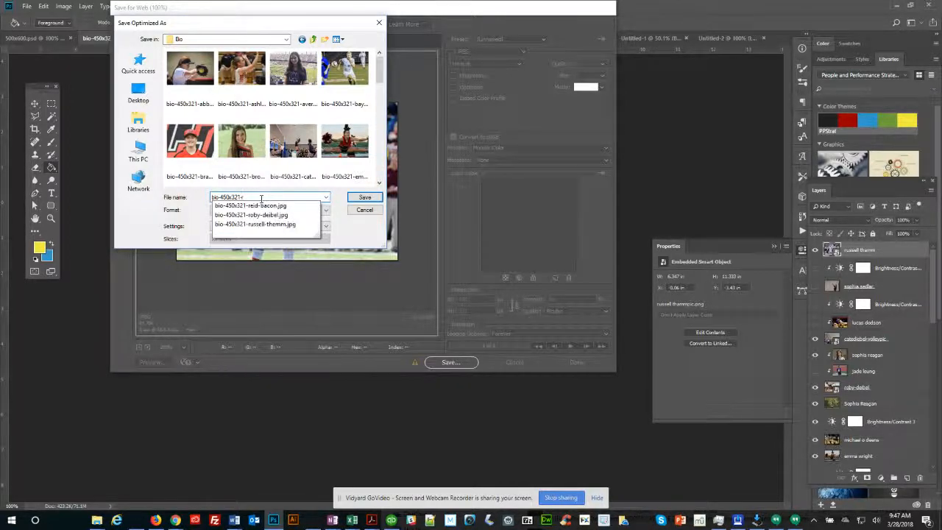
key(Down)
key(Down)
key(Down)
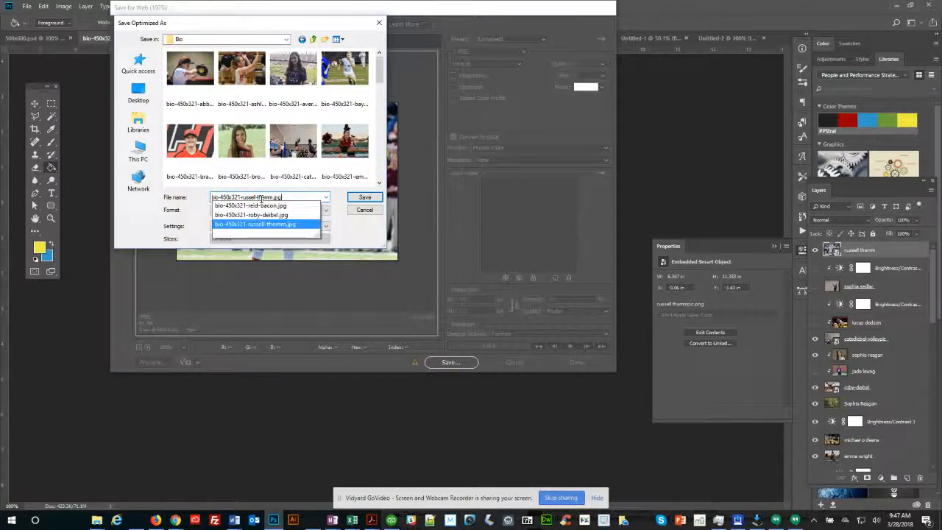
click(368, 211)
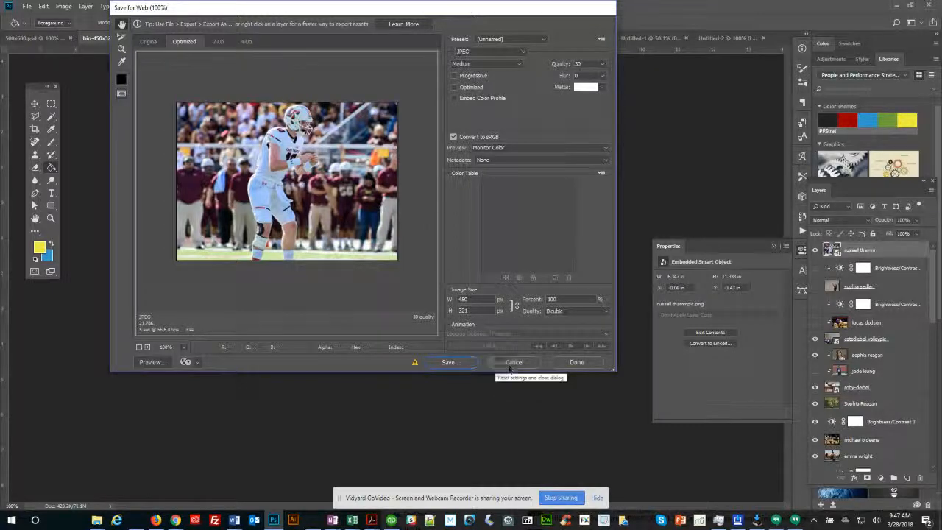
click(512, 362)
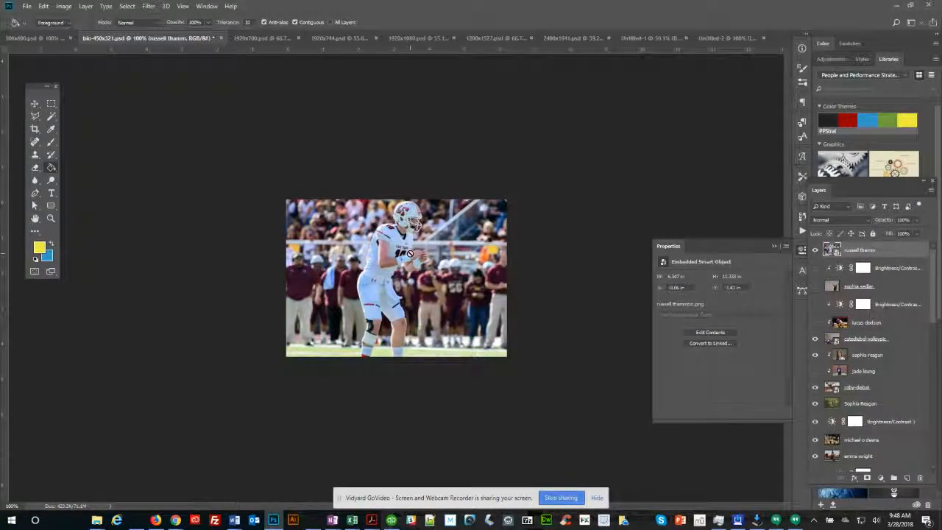
key(alt+Tab)
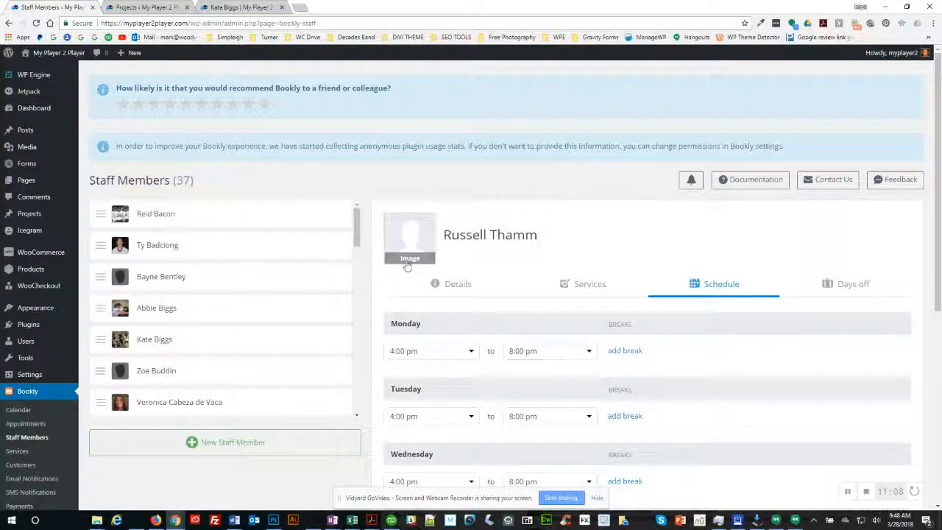
Step: Set the football action photo from the Media Library as the staff image and save
click(409, 257)
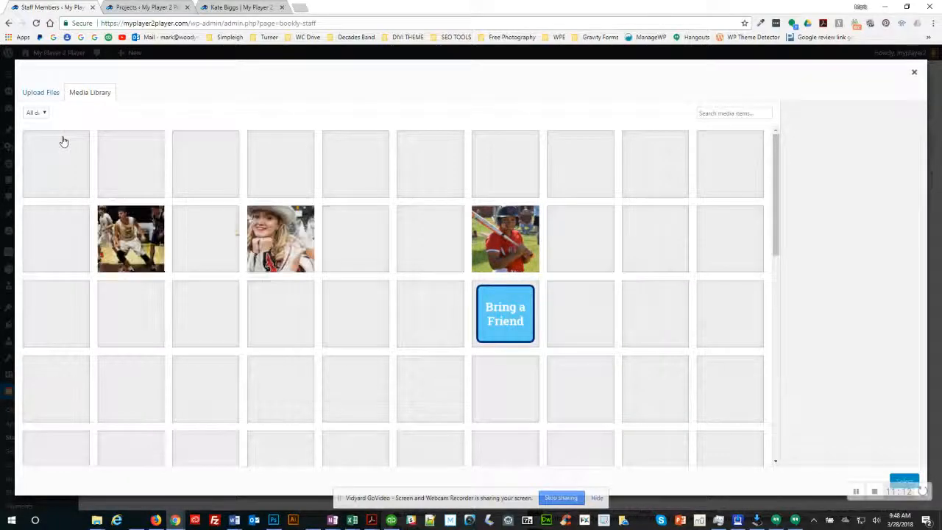
click(143, 166)
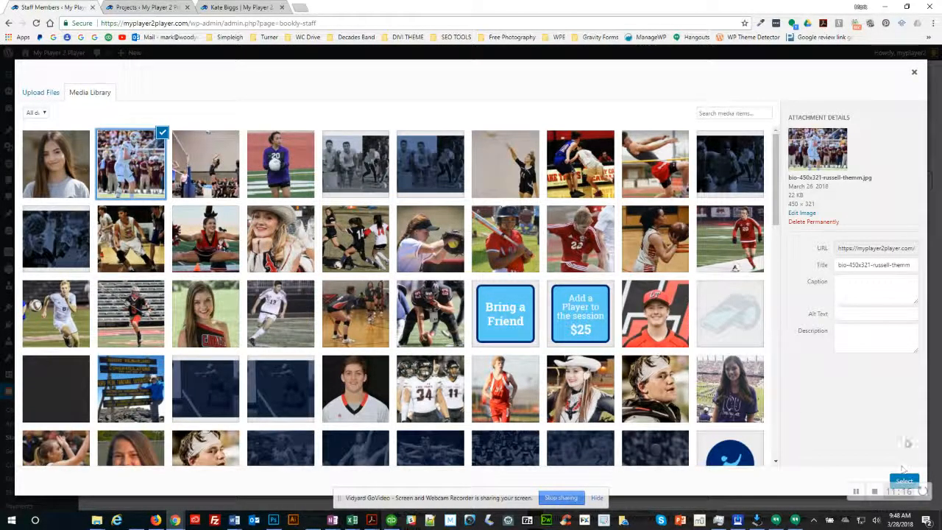
click(905, 480)
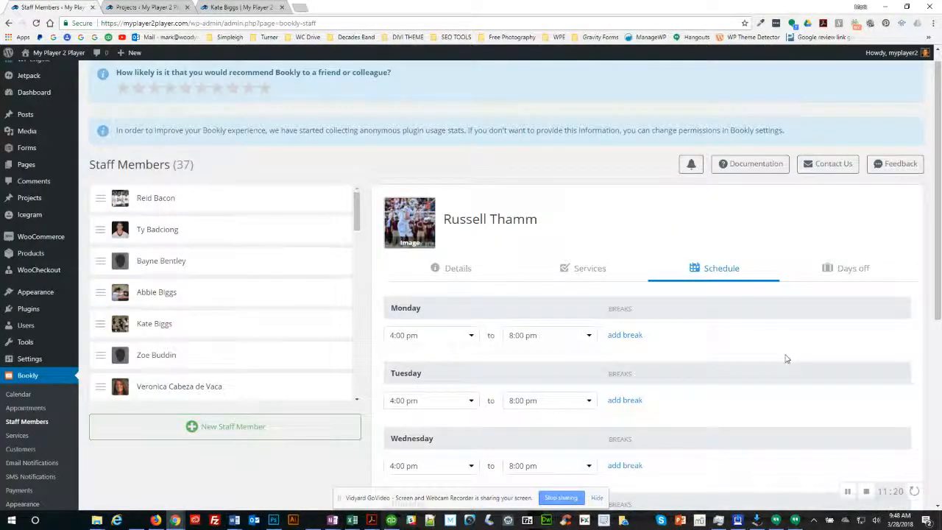
drag(940, 254, 940, 436)
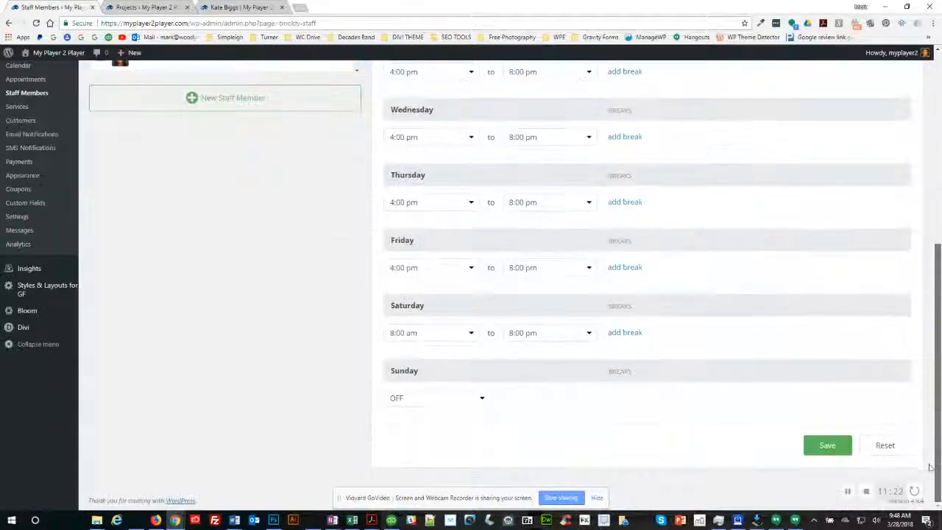
click(828, 446)
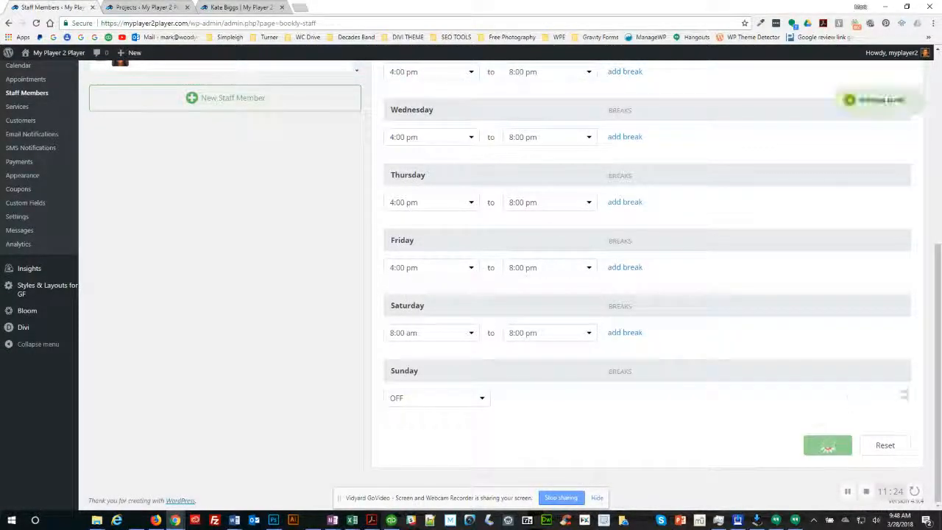
scroll(940, 359, up, 5)
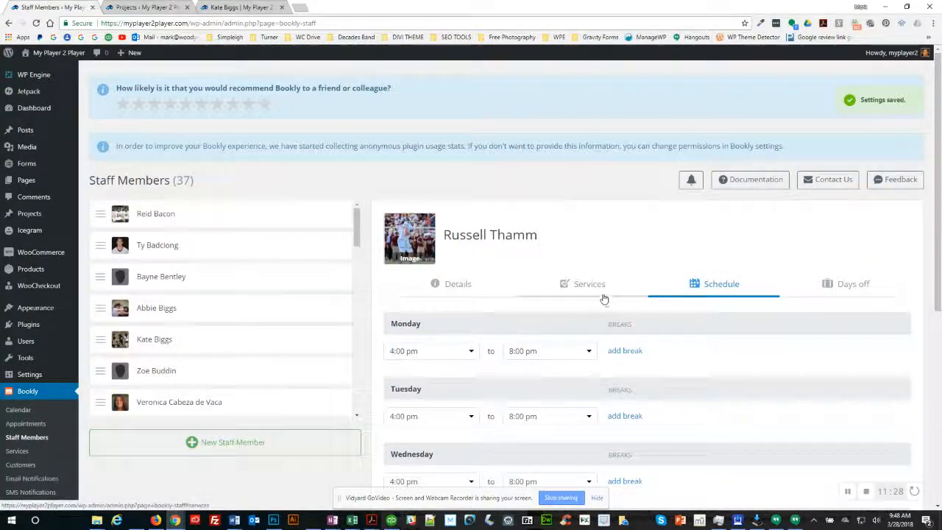
Step: Save the staff member's details again from the Details tab
click(458, 287)
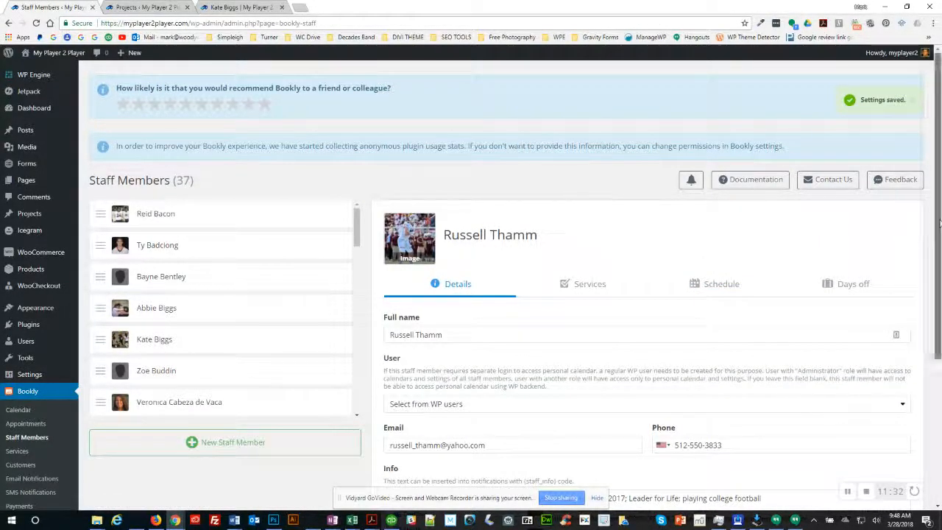
scroll(937, 294, down, 3)
click(829, 449)
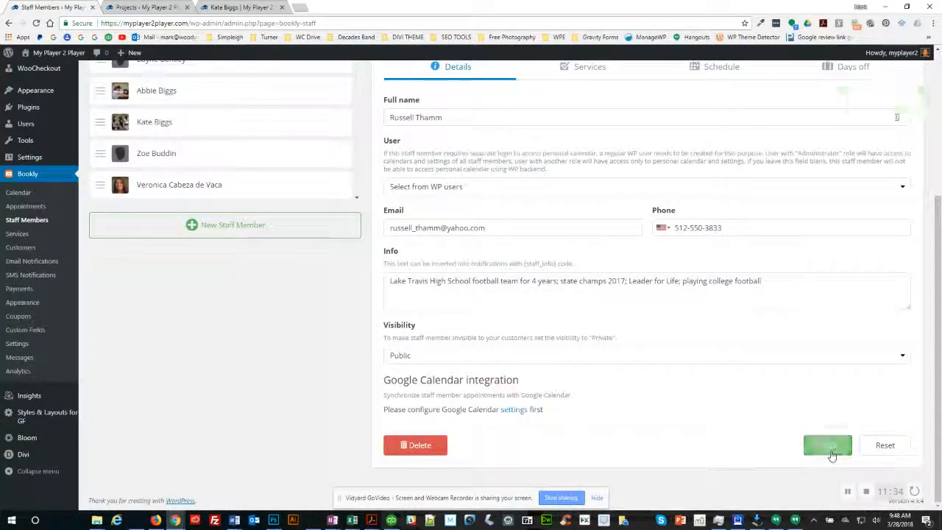
scroll(501, 299, up, 3)
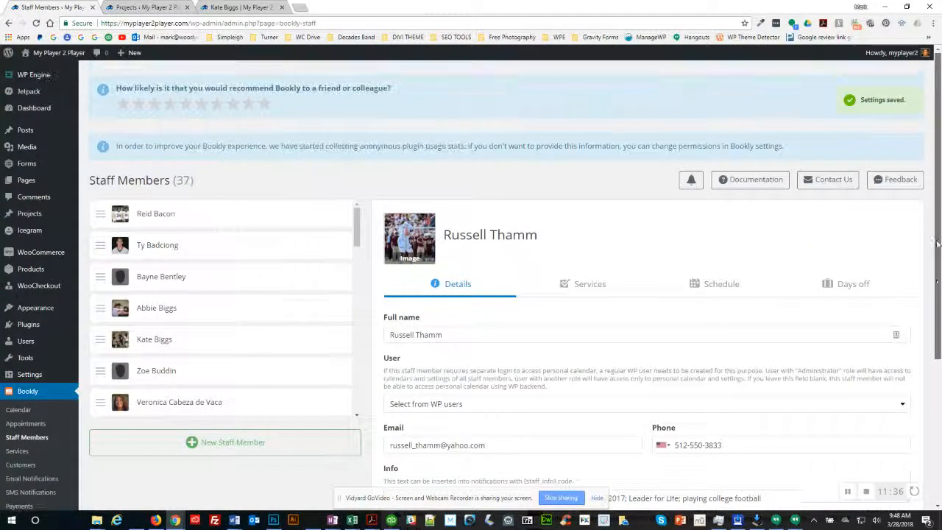
Step: Reload the Bookly staff list, move the new staff member up, and view another coach's public booking page
click(27, 439)
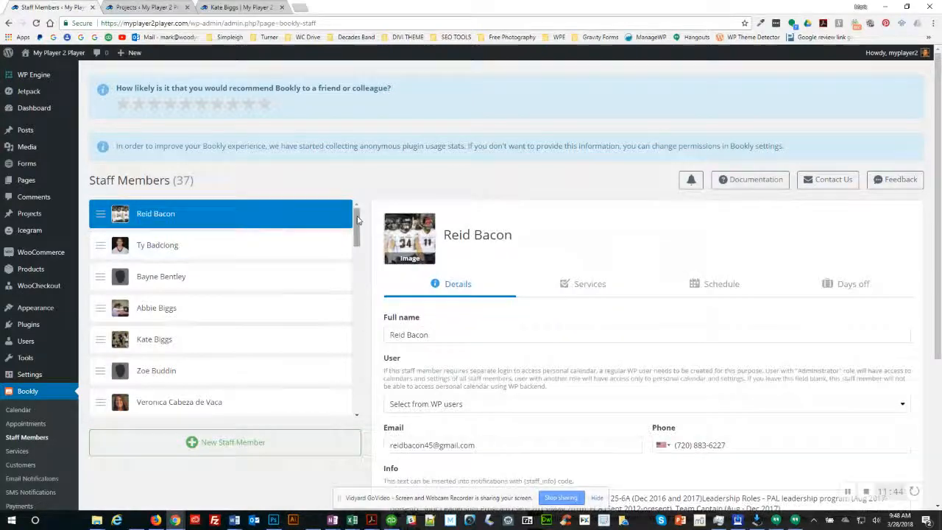
drag(357, 221, 356, 390)
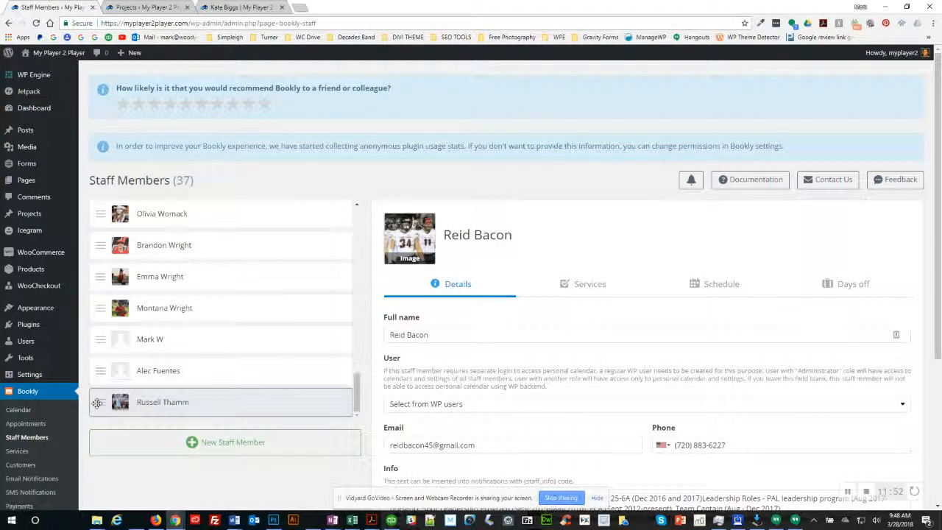
drag(97, 402, 107, 247)
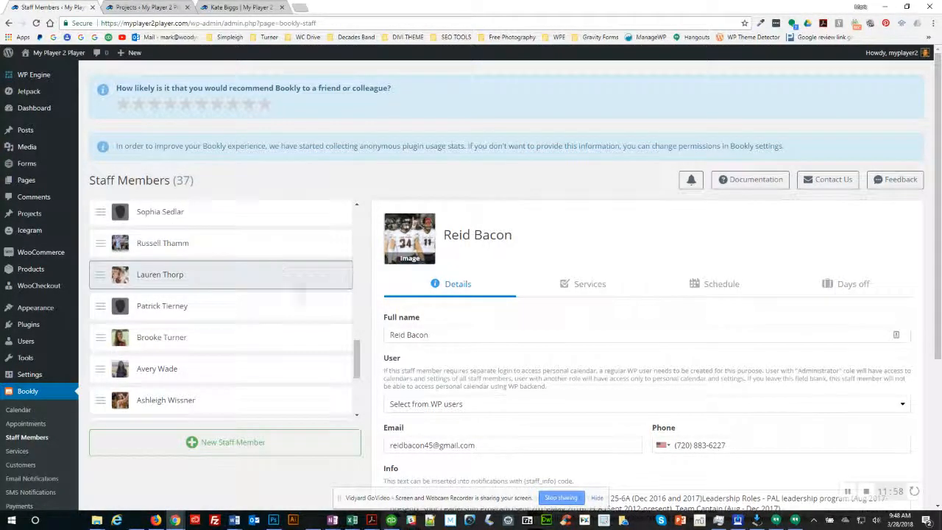
scroll(360, 349, down, 3)
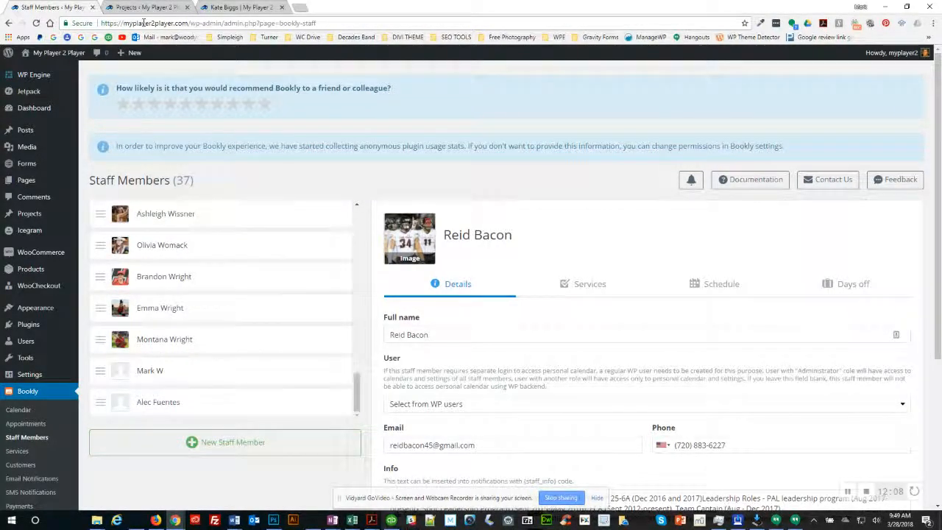
click(240, 8)
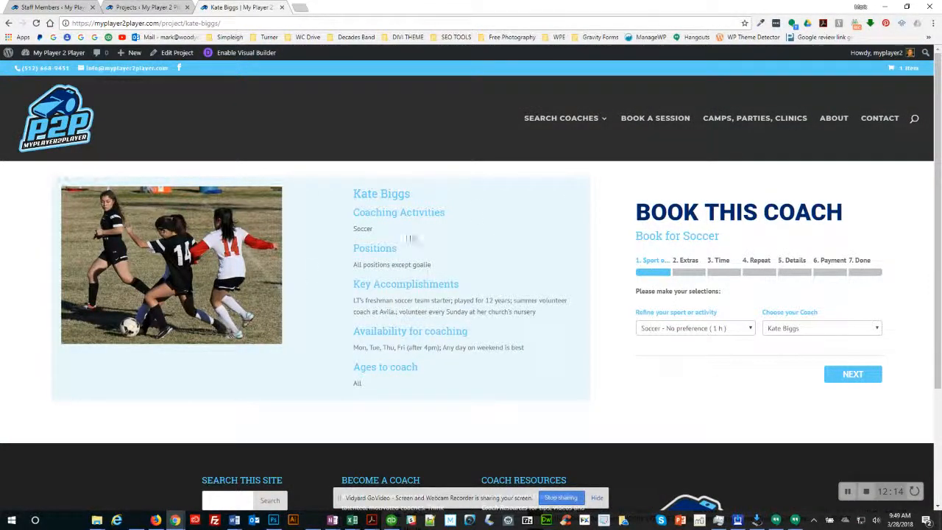
Step: From the Projects list, open a blank Add New Project form in a separate browser tab
click(151, 7)
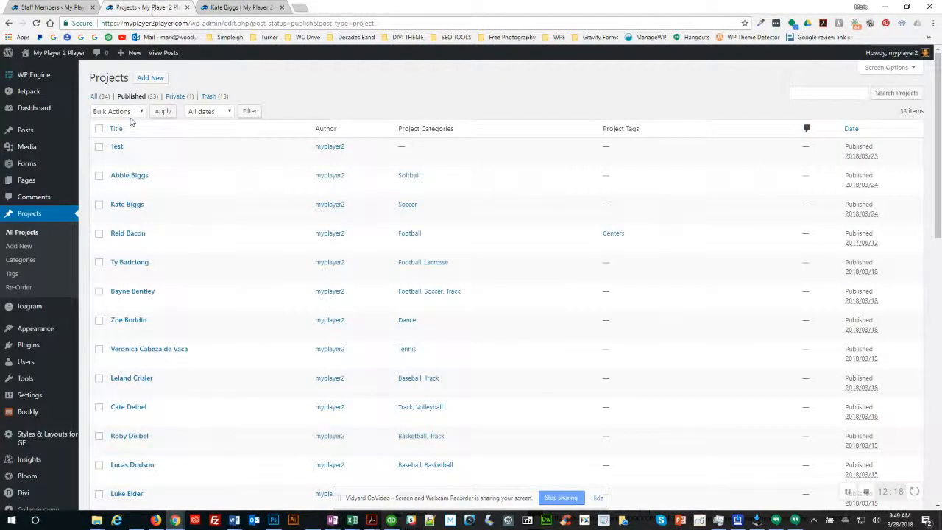
mouse_move(129, 59)
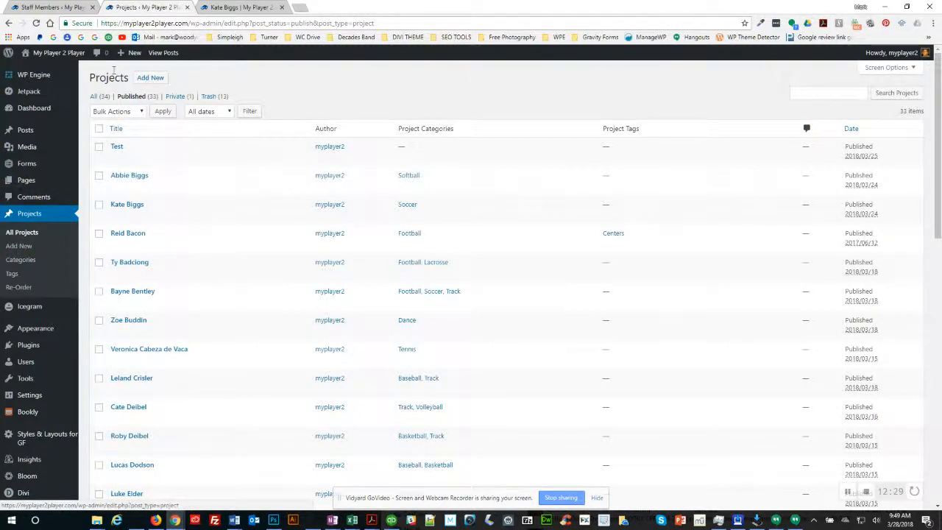
right_click(19, 247)
click(36, 254)
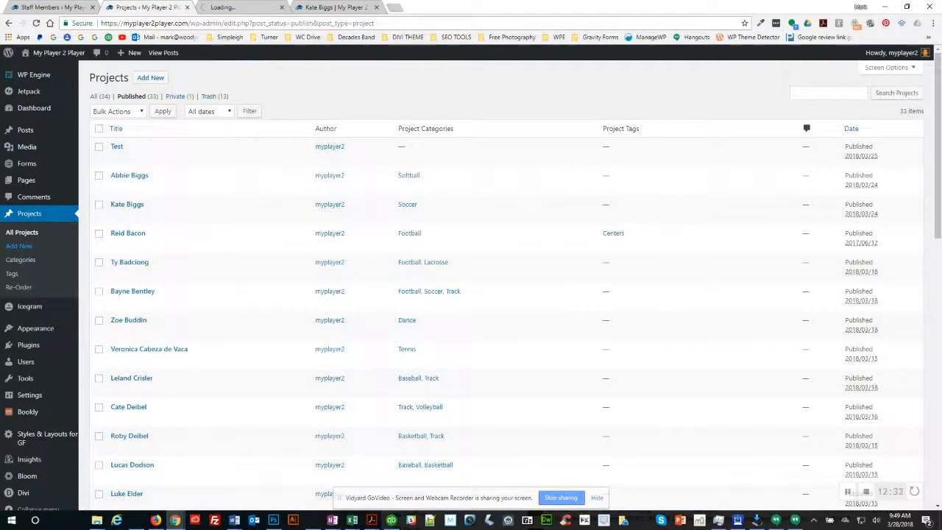
click(231, 8)
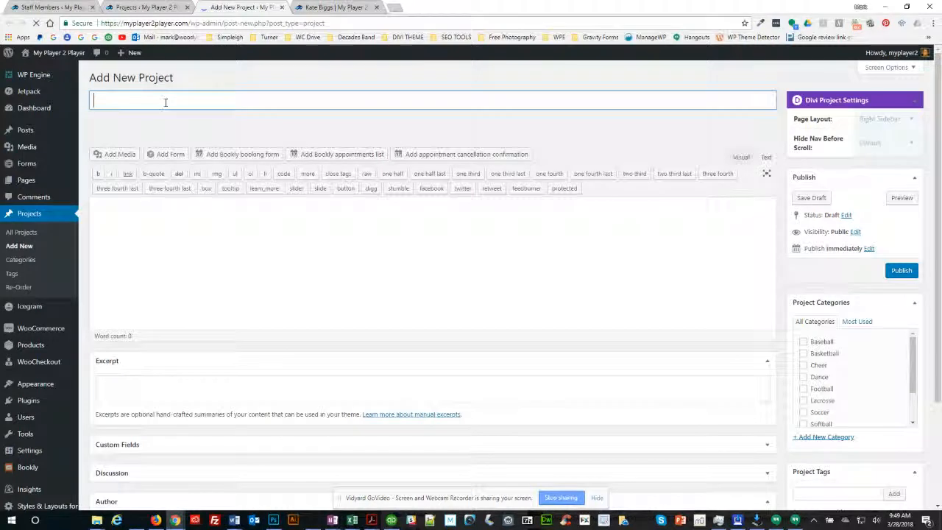
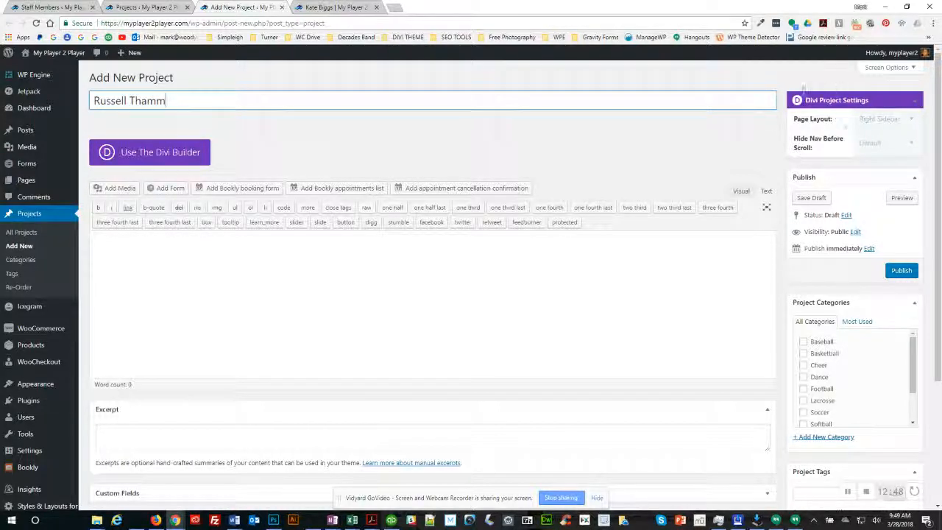
Step: Title the project 'Russel' and set its Page Layout to Fullwidth
click(887, 119)
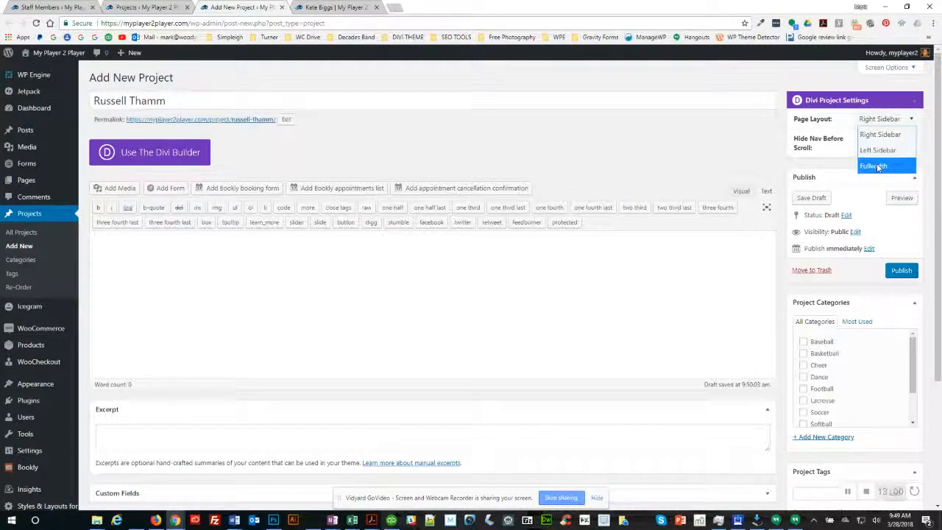
click(878, 167)
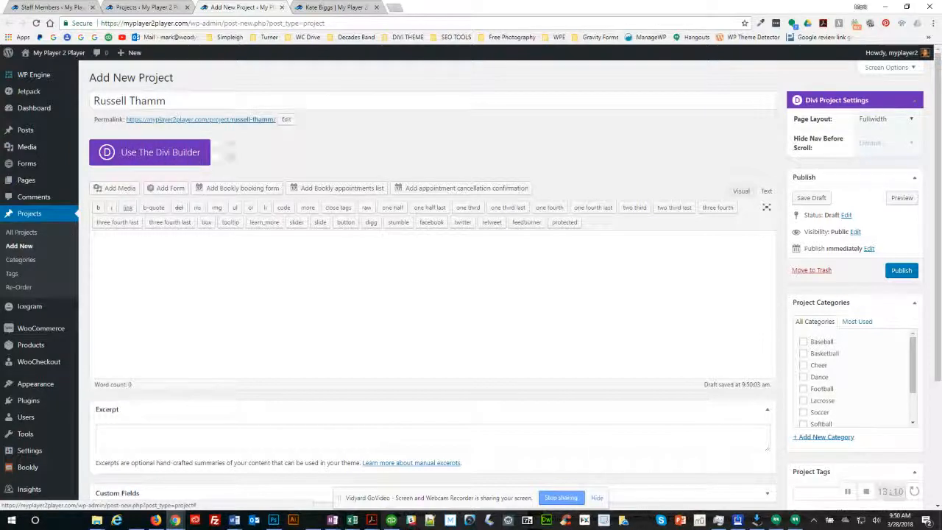
Step: Switch to the Divi Builder, load the saved P2P PROJECT All Coaches layout, and delete the empty first section
click(151, 157)
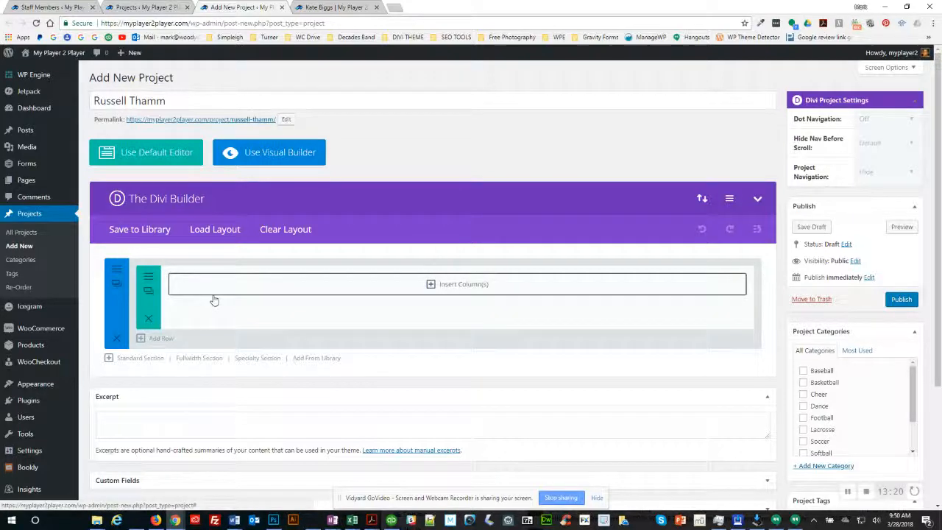
click(215, 229)
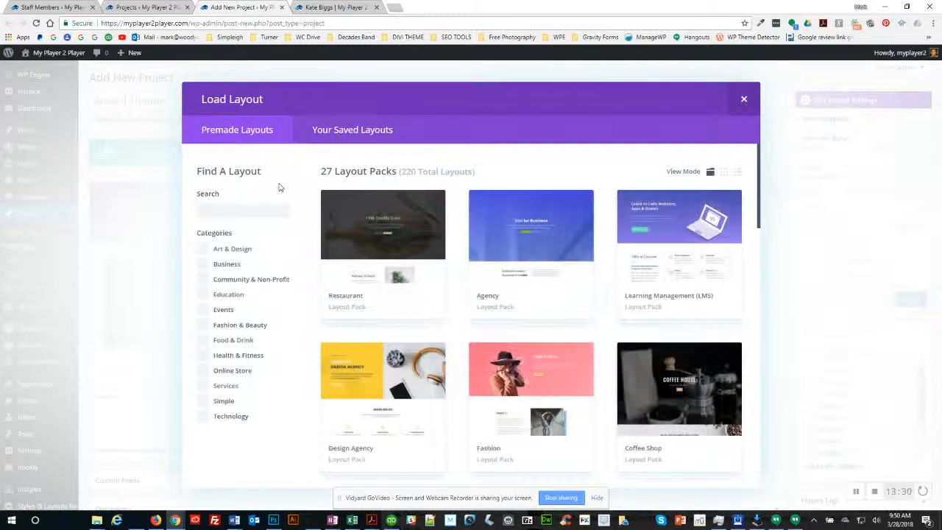
click(346, 136)
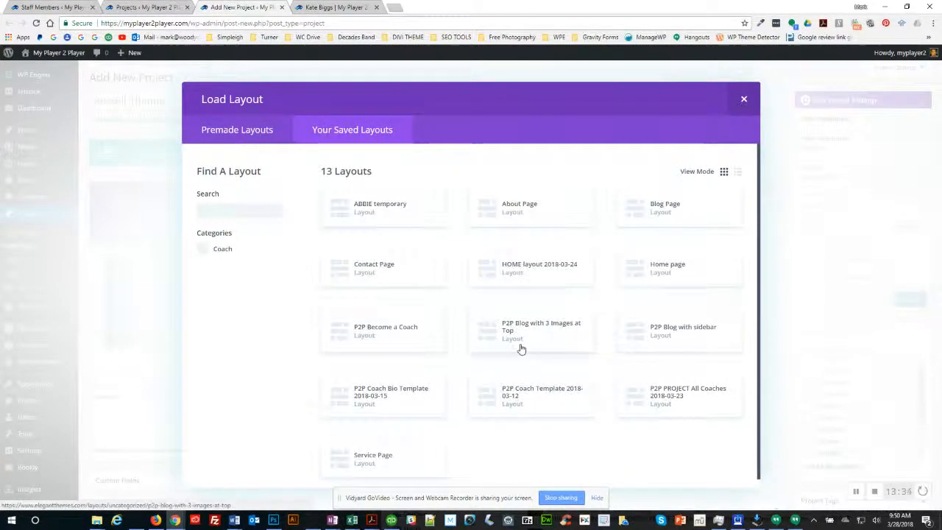
scroll(520, 347, down, 1)
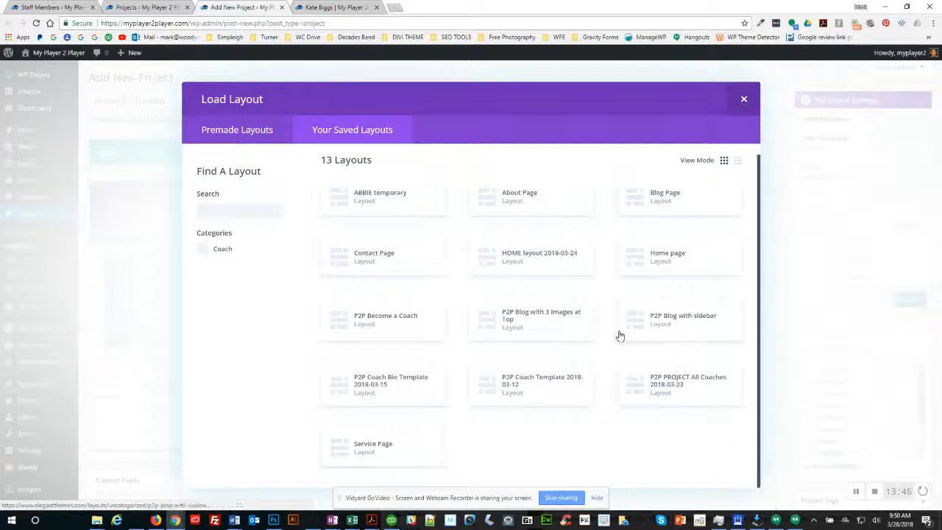
click(668, 387)
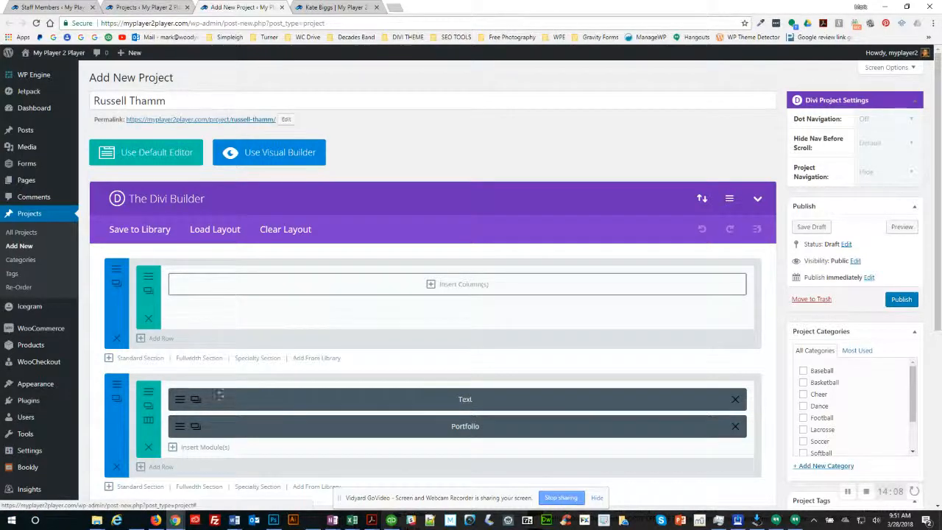
click(114, 340)
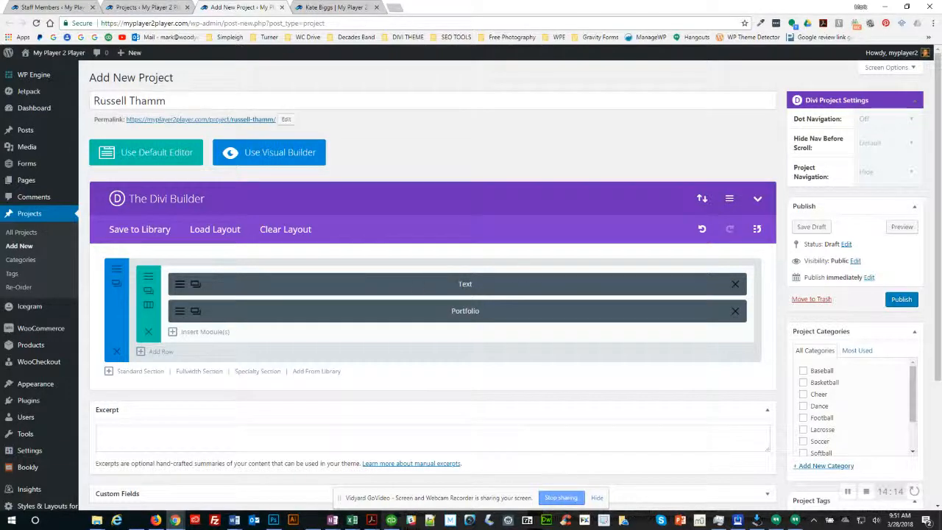
Step: Preview the draft project's All Coaches grid, then return to the editor and reopen Load Layout
click(902, 227)
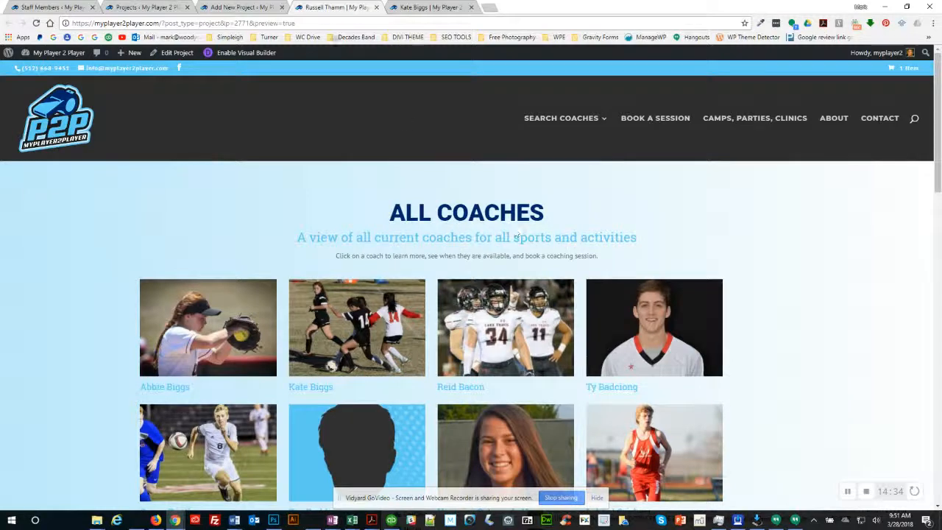
click(242, 7)
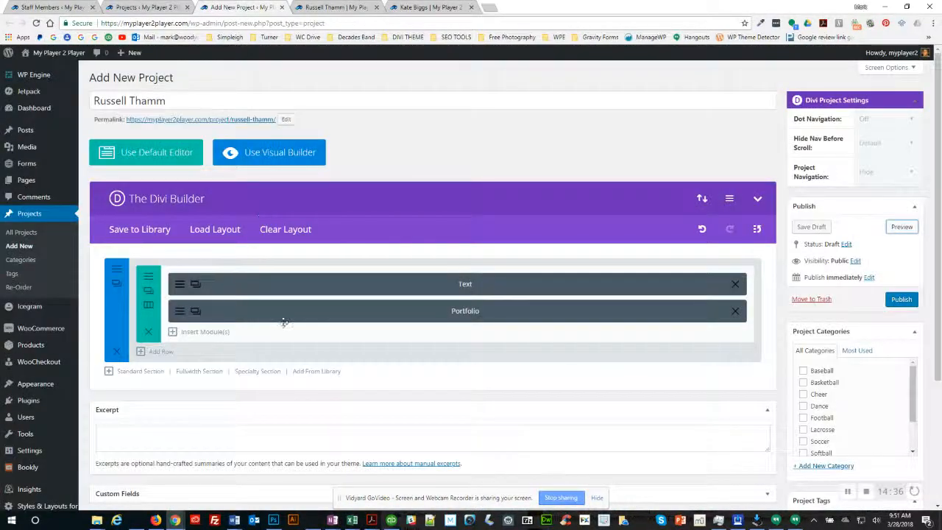
click(213, 230)
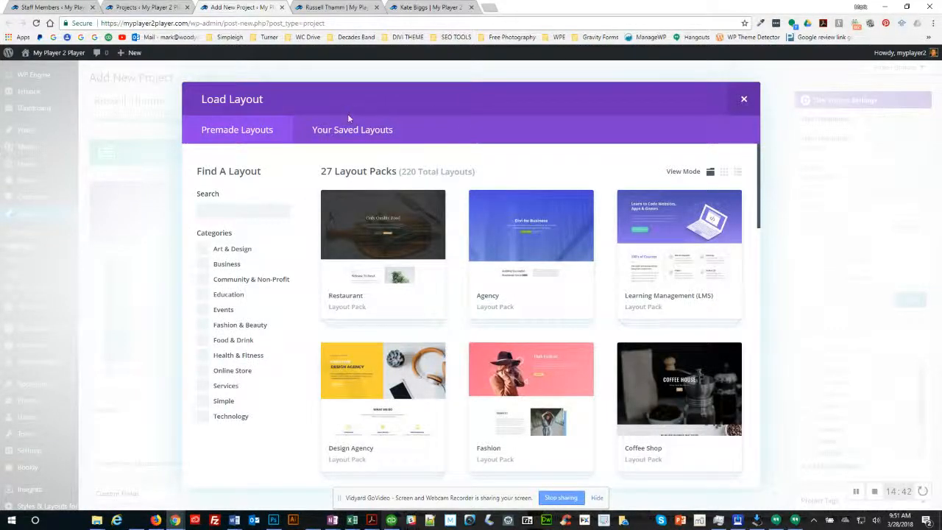
Step: Replace the existing content with the saved P2P Coach Bio Template layout
click(342, 138)
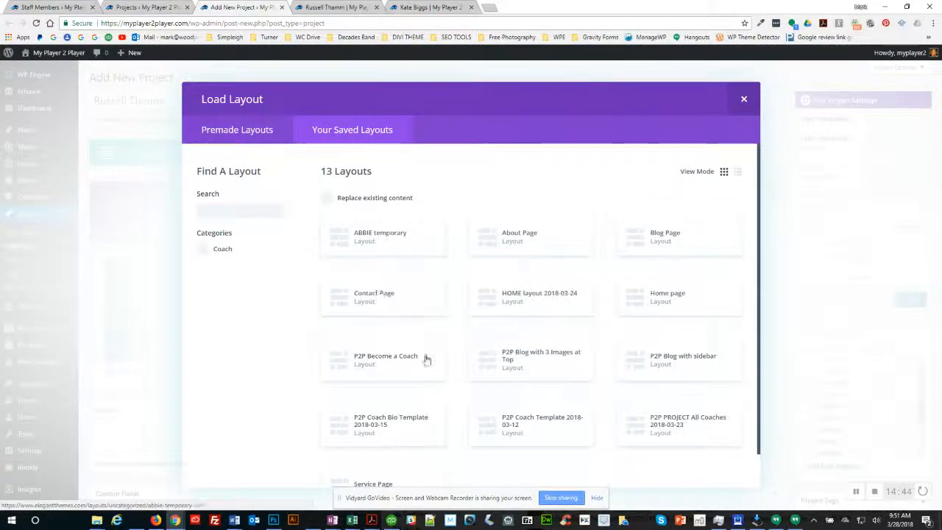
scroll(423, 359, down, 1)
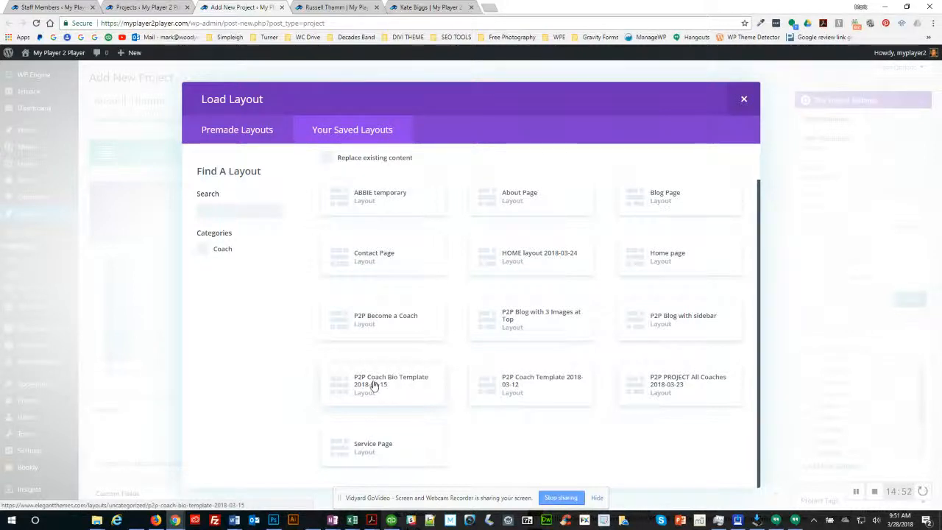
click(328, 159)
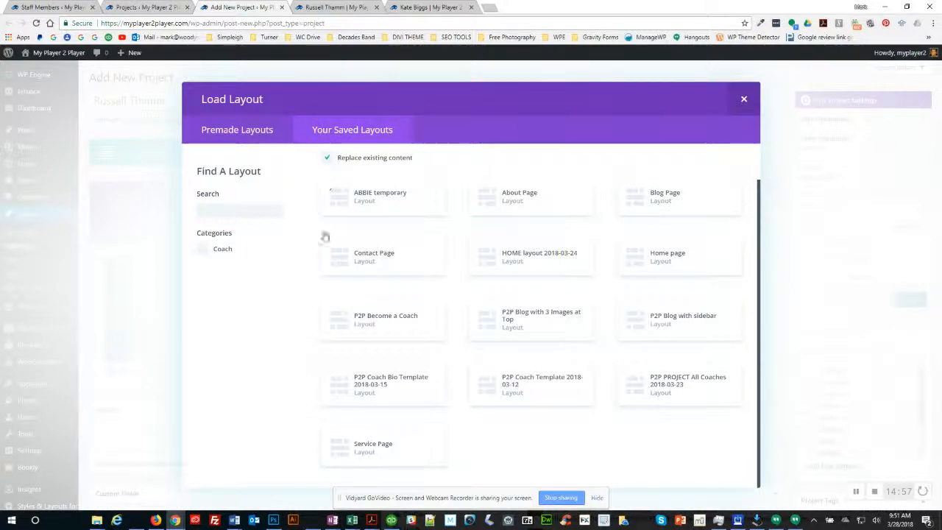
click(367, 384)
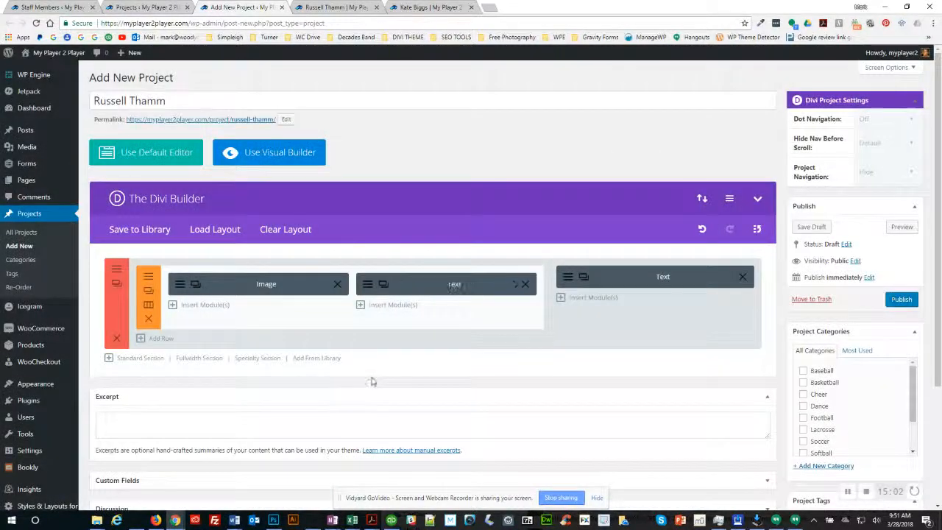
Step: Refresh the draft preview to view the bio template, then return to the project editor
click(901, 228)
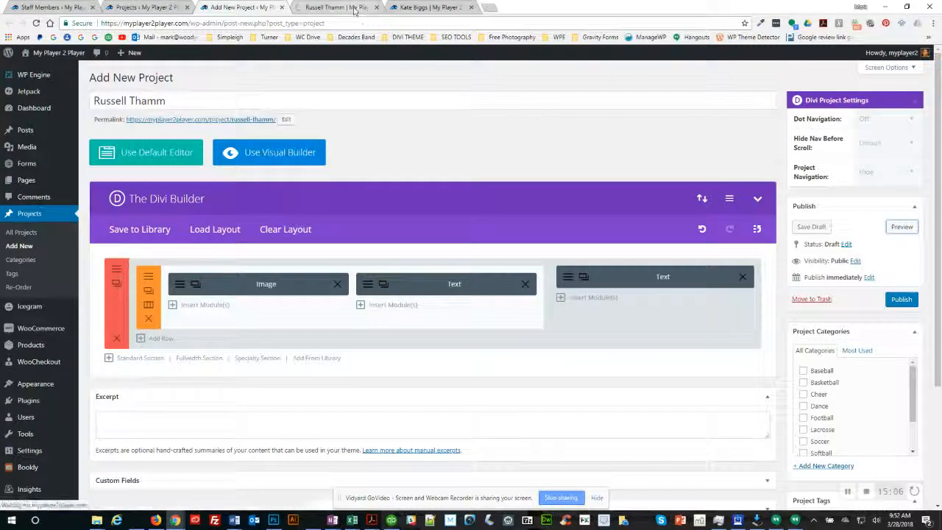
click(353, 10)
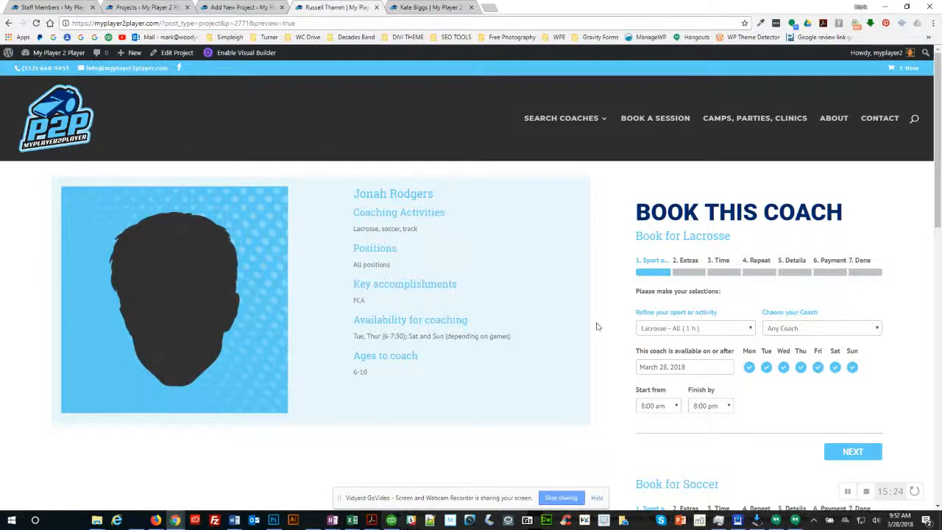
click(242, 7)
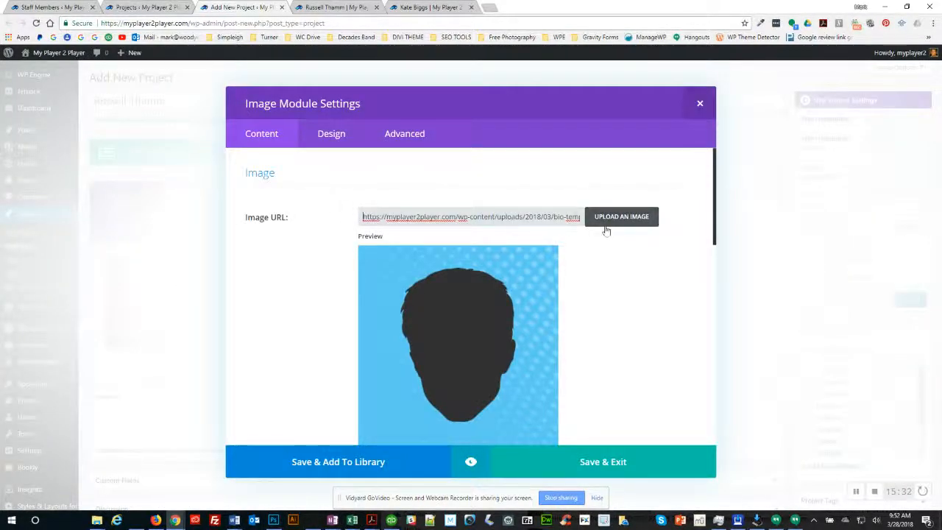
click(611, 218)
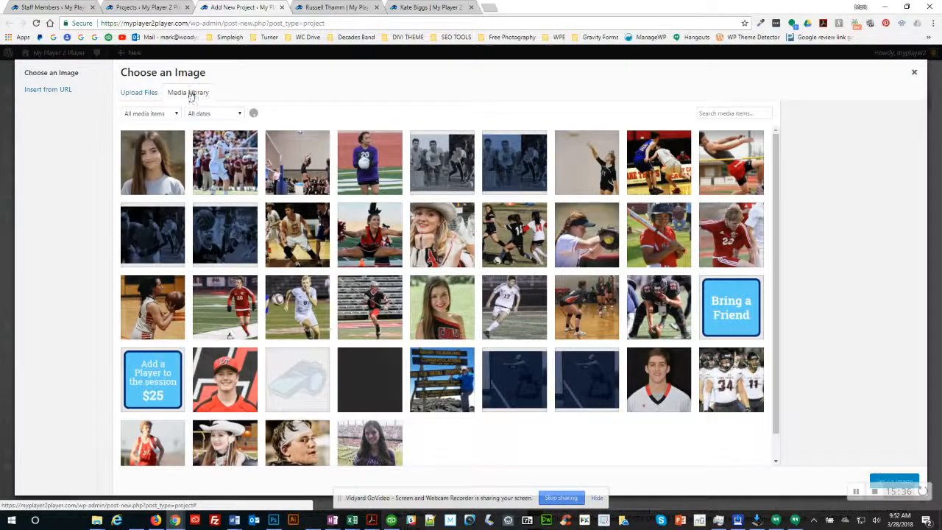
click(130, 95)
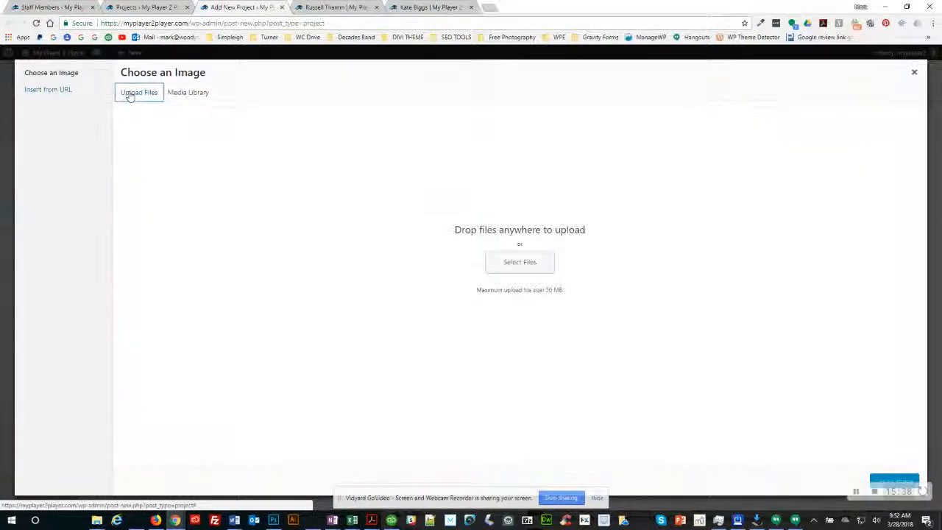
click(191, 95)
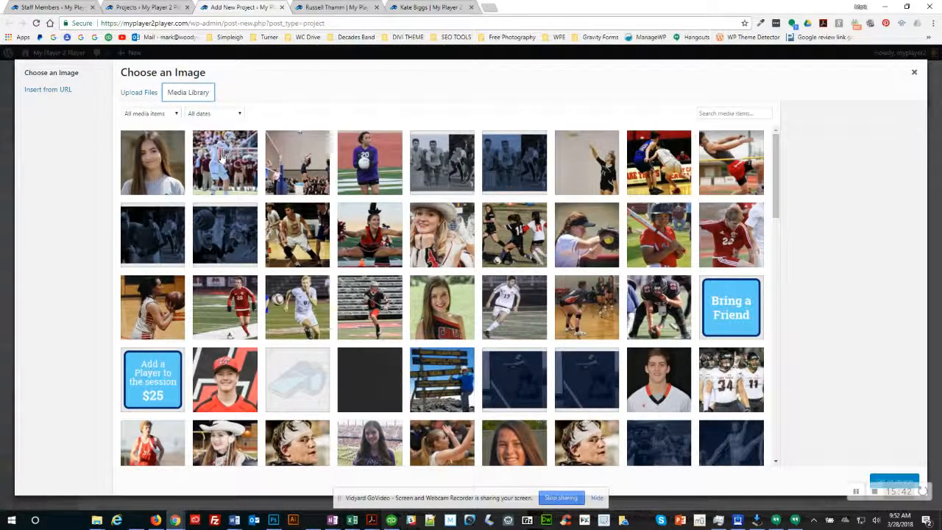
click(221, 157)
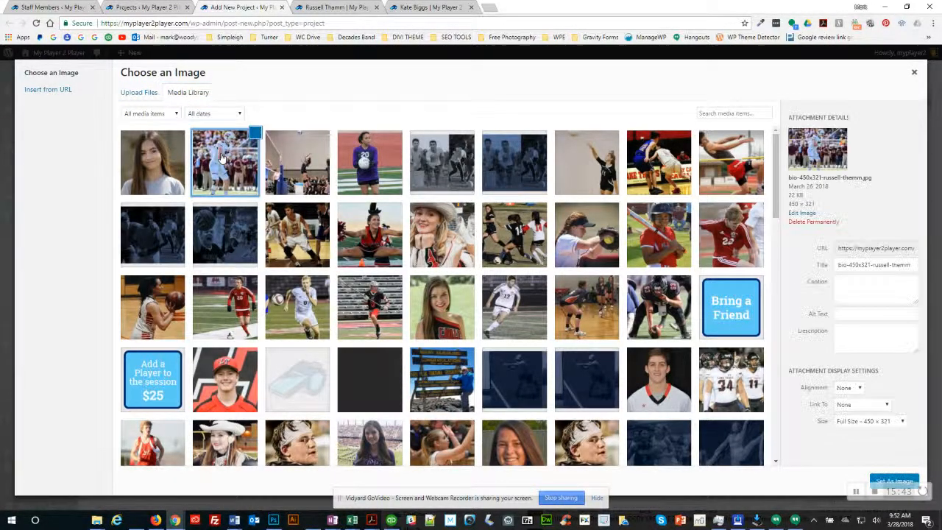
click(852, 422)
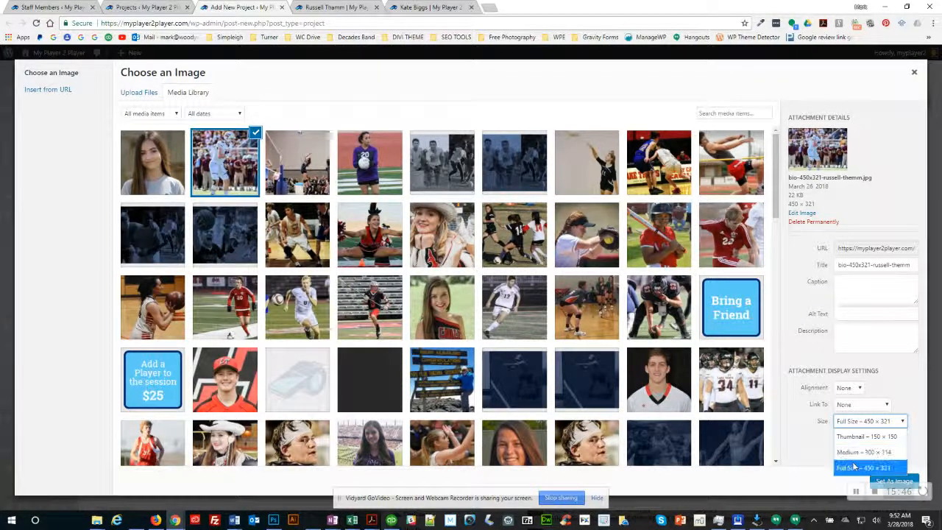
click(863, 467)
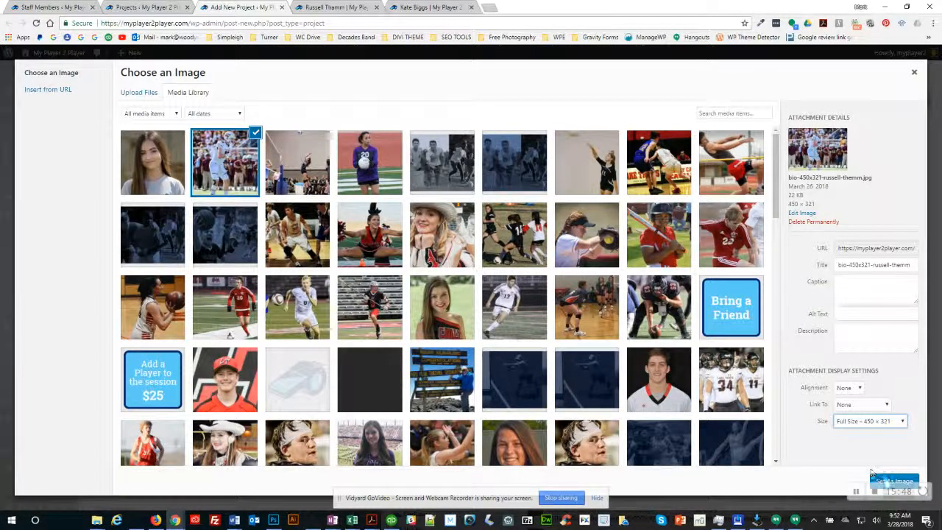
click(890, 481)
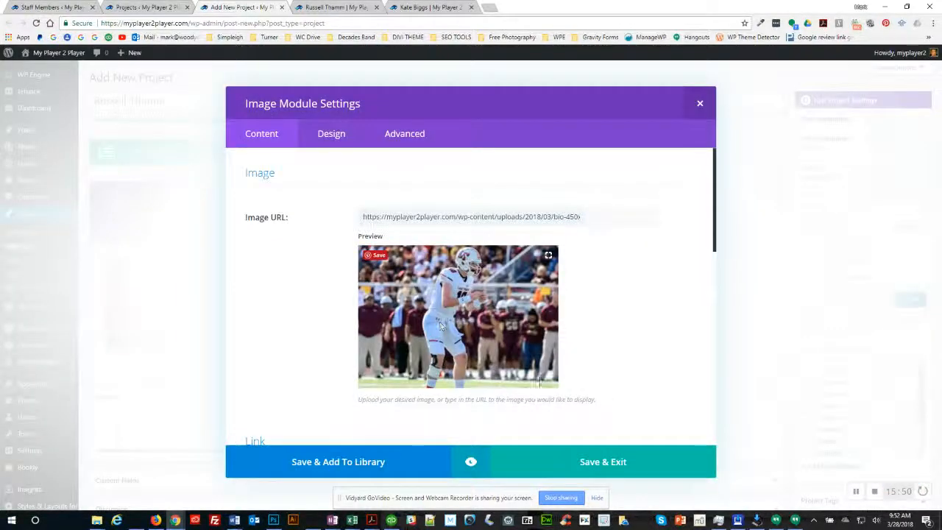
click(611, 462)
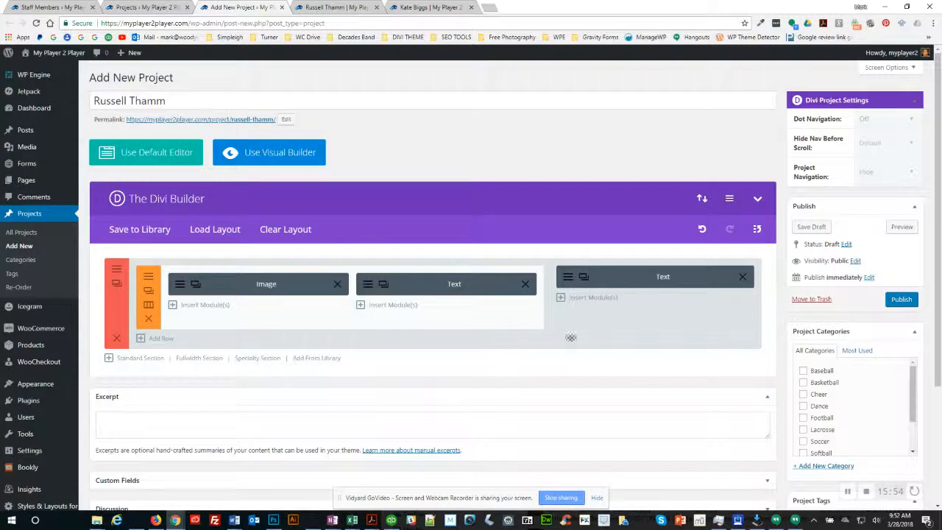
scroll(787, 336, down, 4)
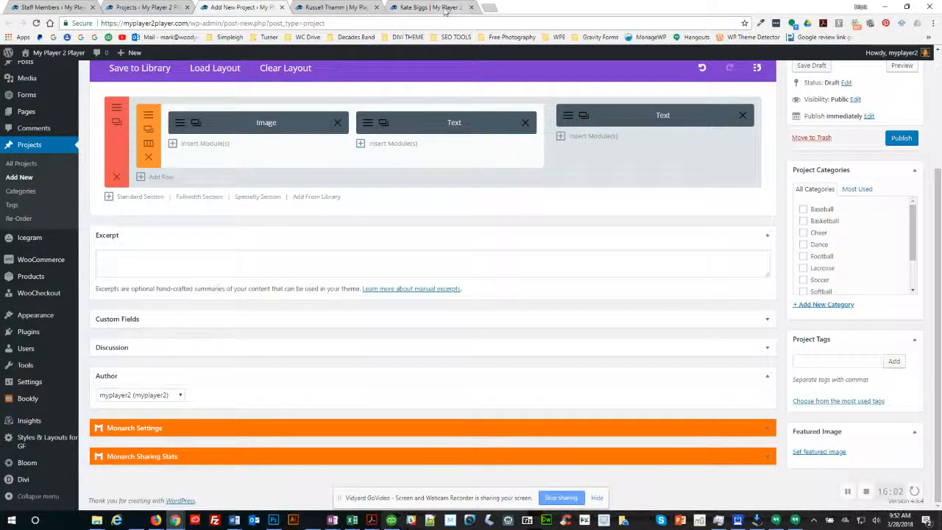
click(406, 8)
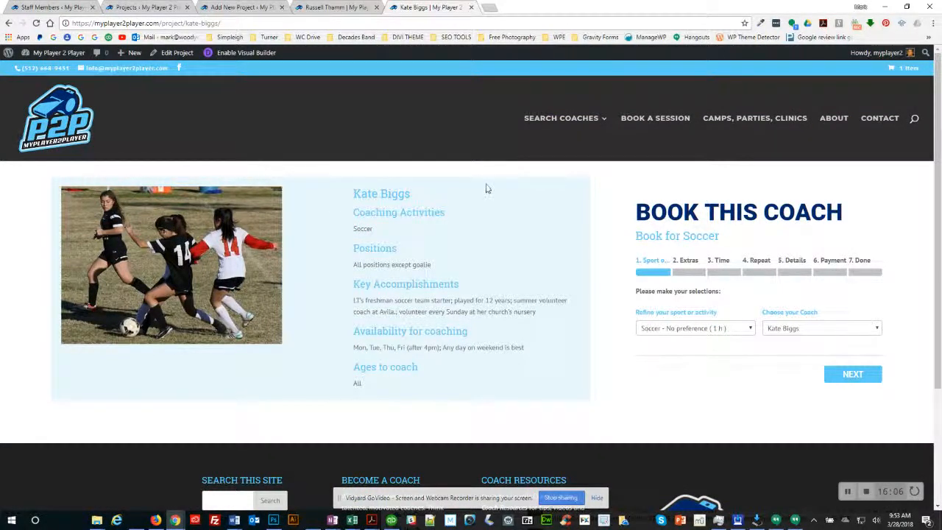
mouse_move(565, 152)
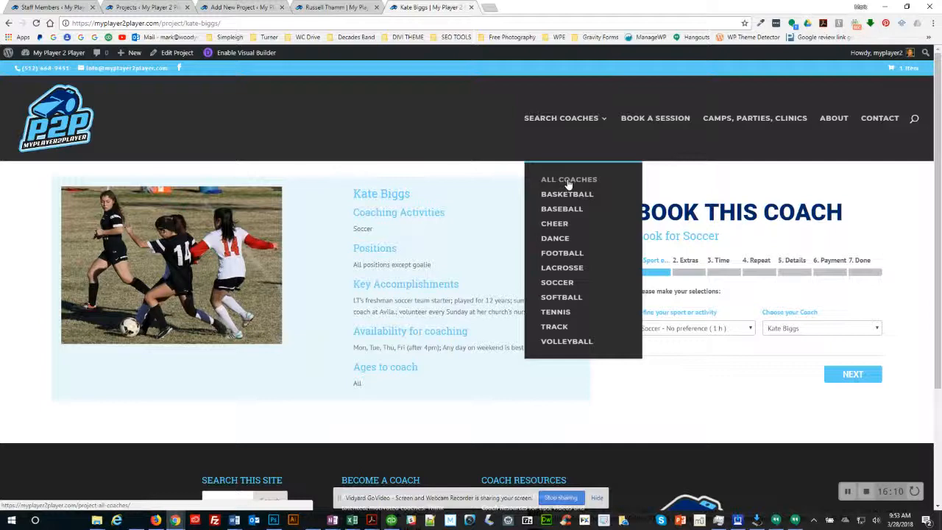
click(568, 181)
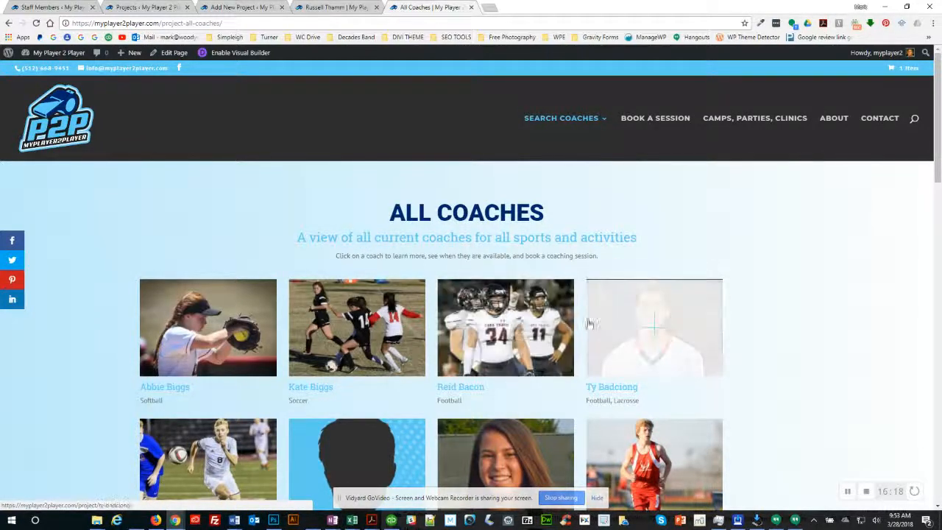
click(240, 8)
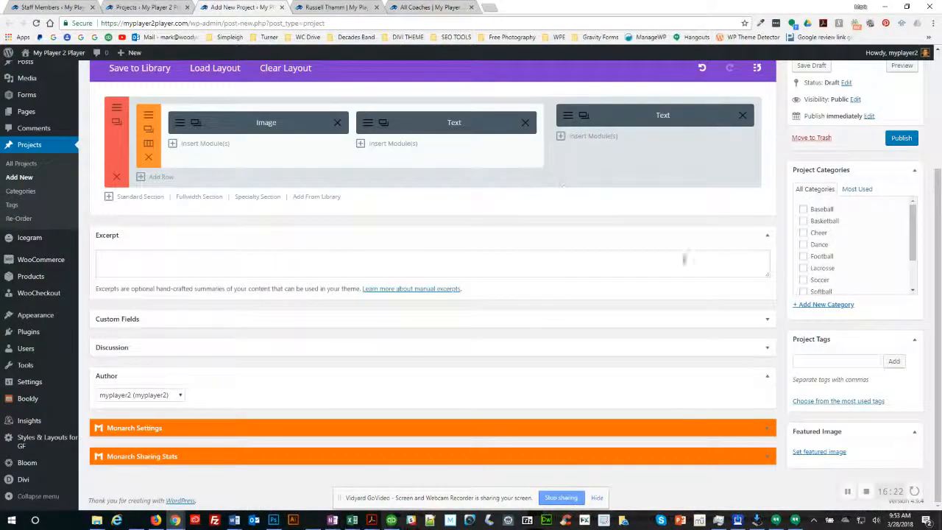
click(815, 453)
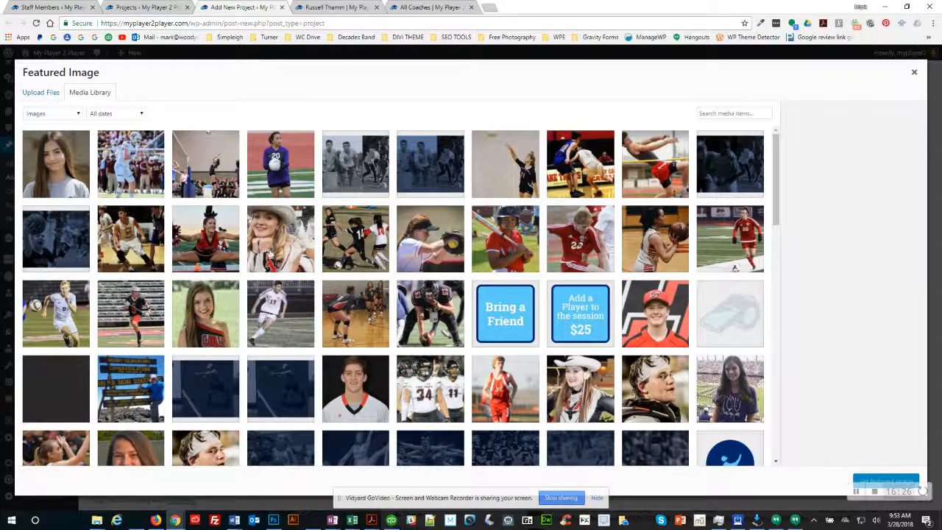
click(123, 149)
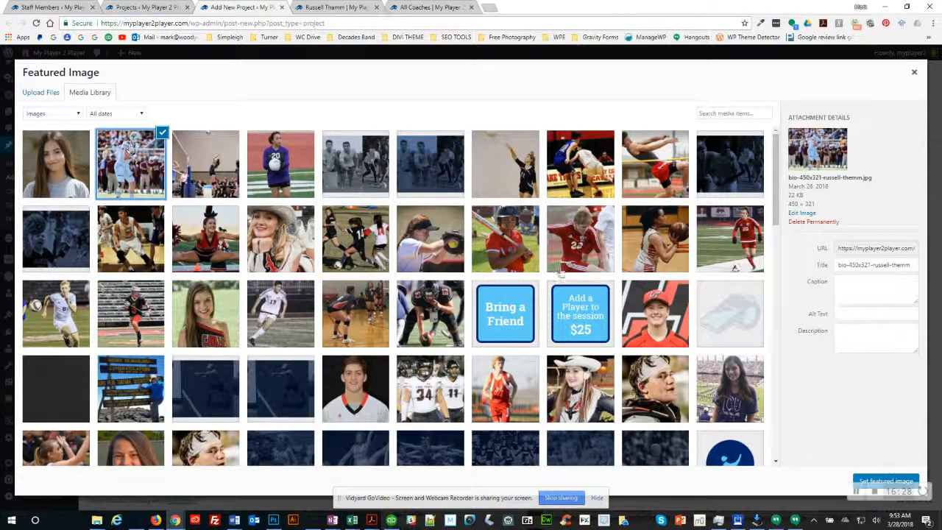
click(887, 480)
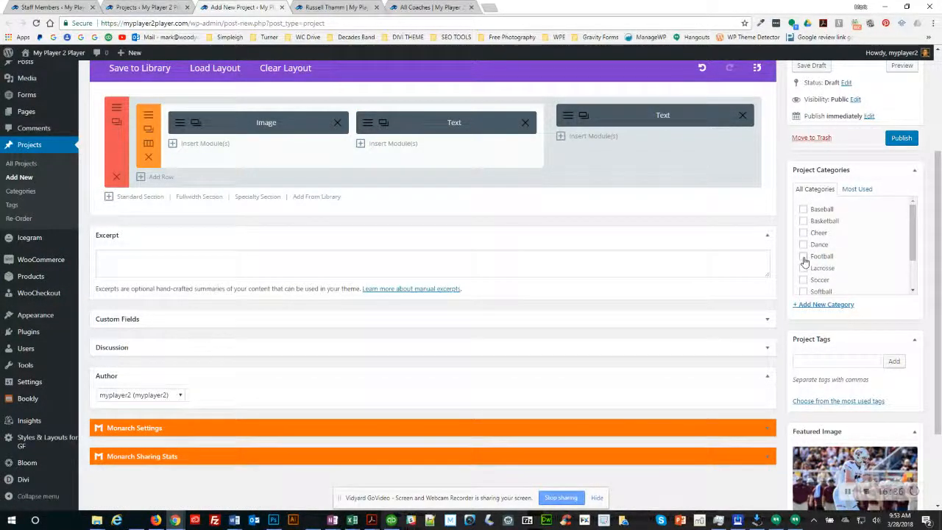
scroll(794, 254, up, 1)
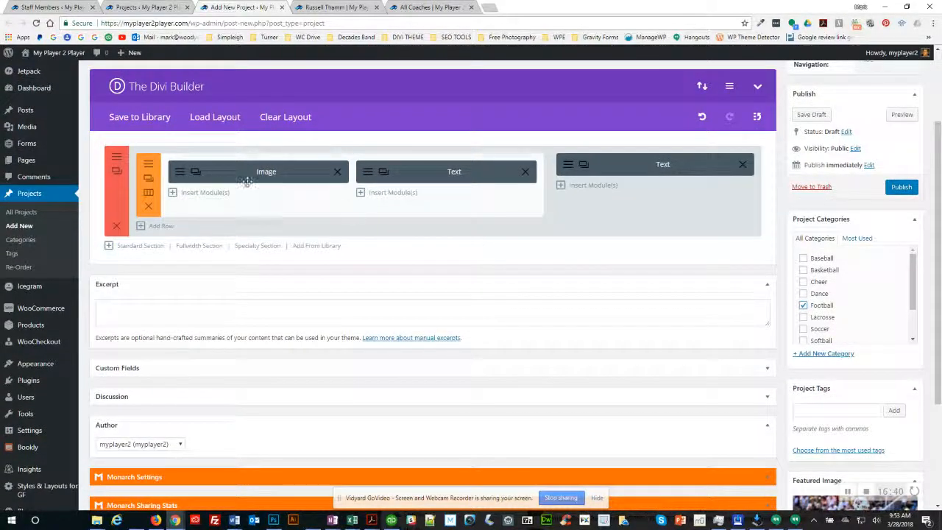
Step: Open the bio Text module and inspect the h2 name and h3 Coaching Activities tags in its HTML
click(371, 175)
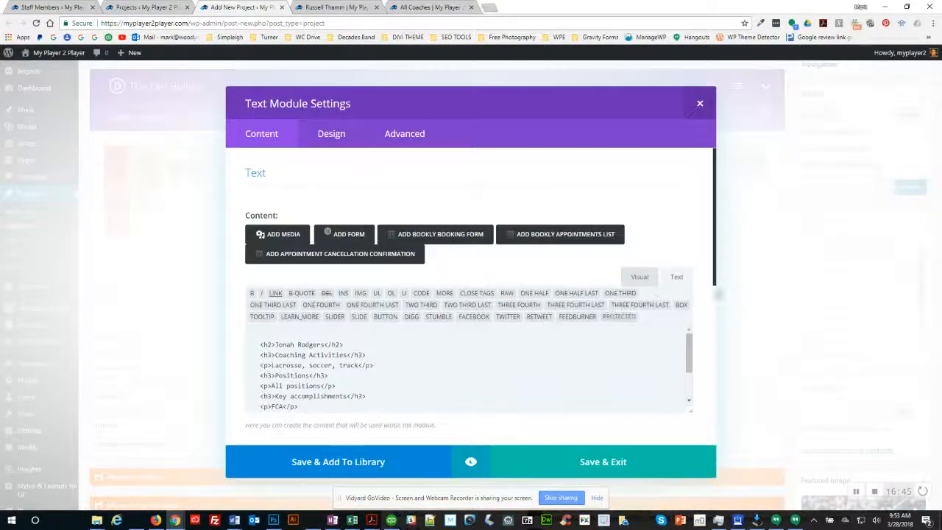
scroll(652, 298, down, 1)
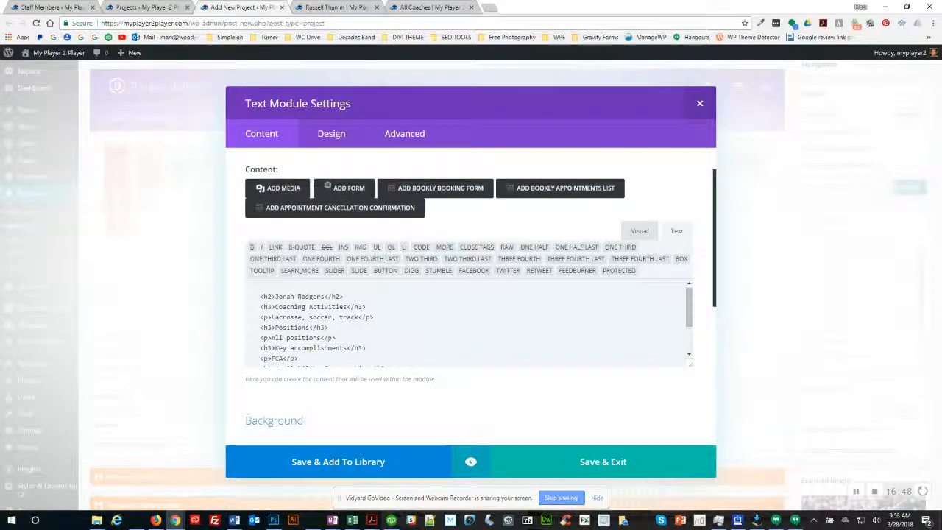
click(637, 233)
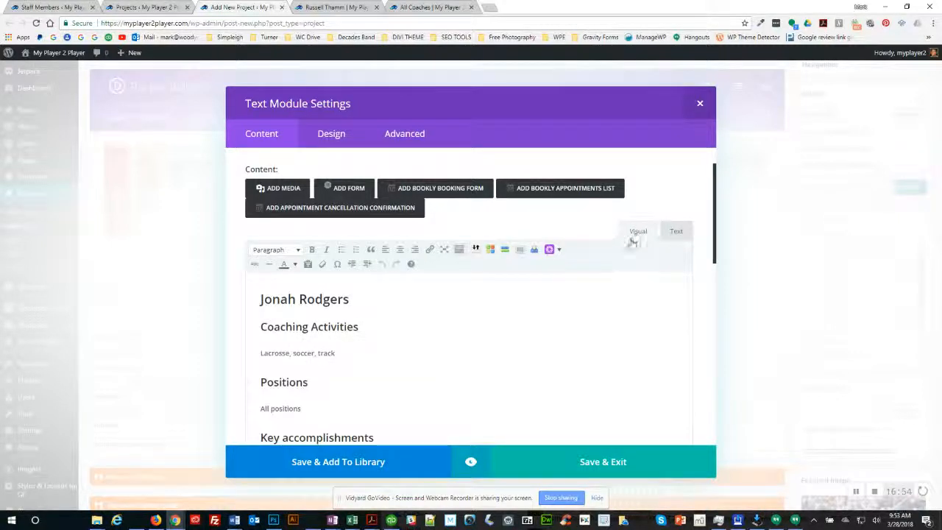
click(676, 232)
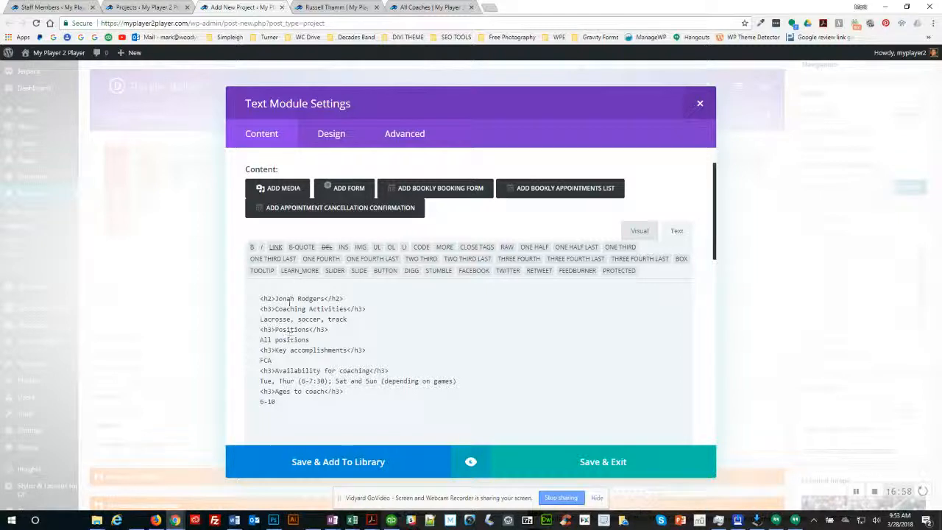
drag(274, 298, 260, 299)
drag(324, 298, 345, 299)
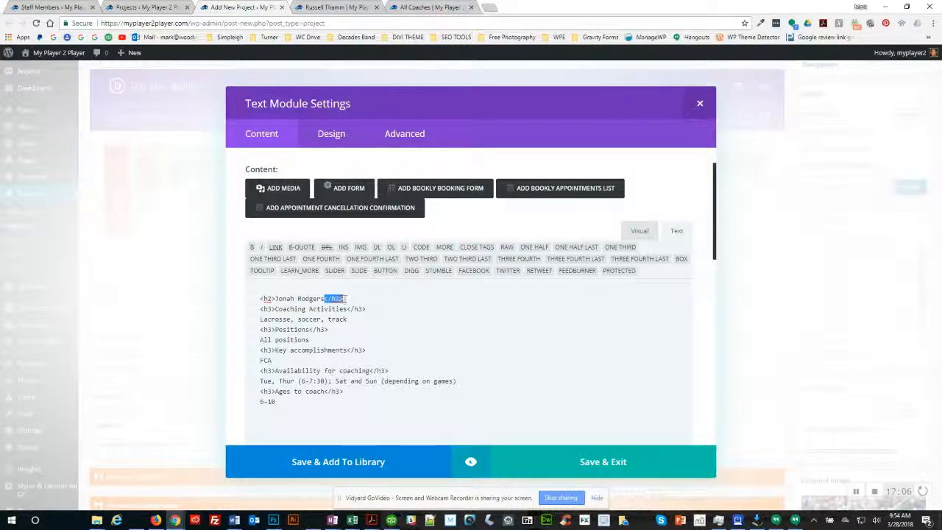
click(261, 309)
drag(262, 309, 275, 309)
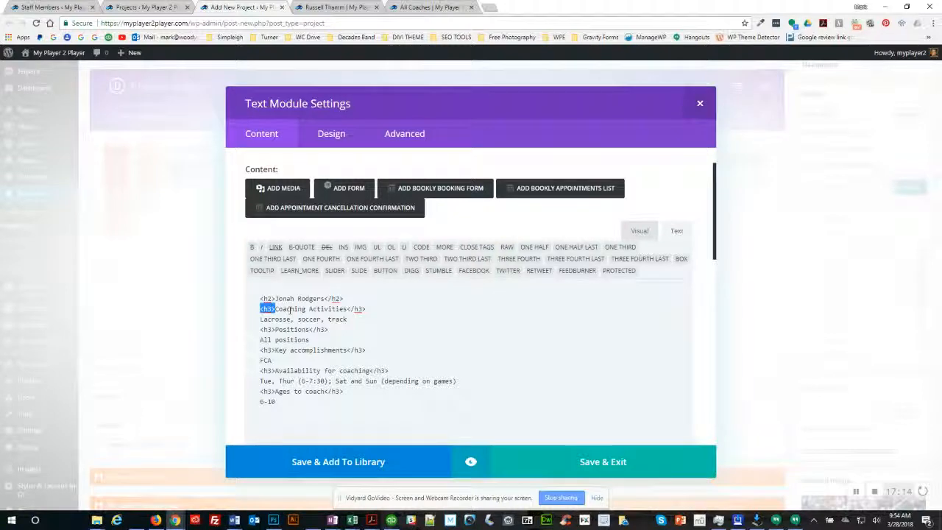
drag(347, 309, 365, 310)
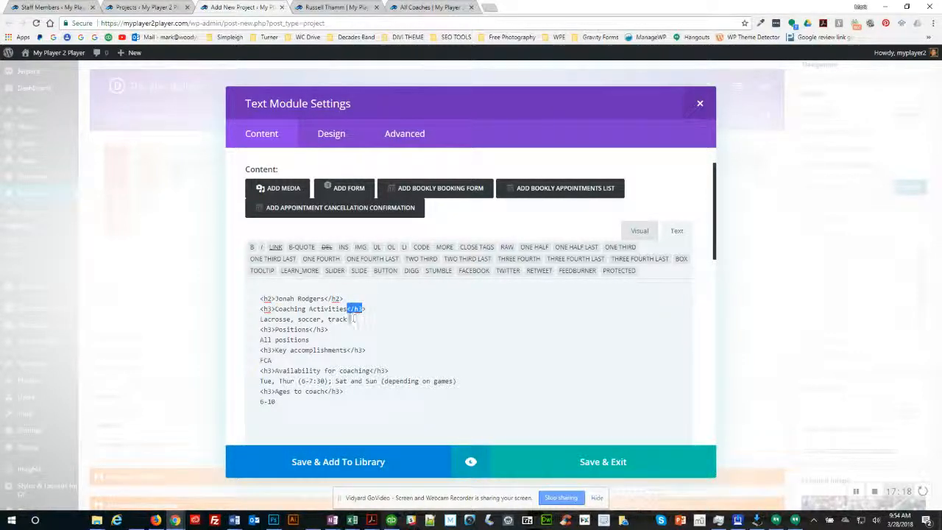
click(346, 309)
drag(259, 318, 354, 322)
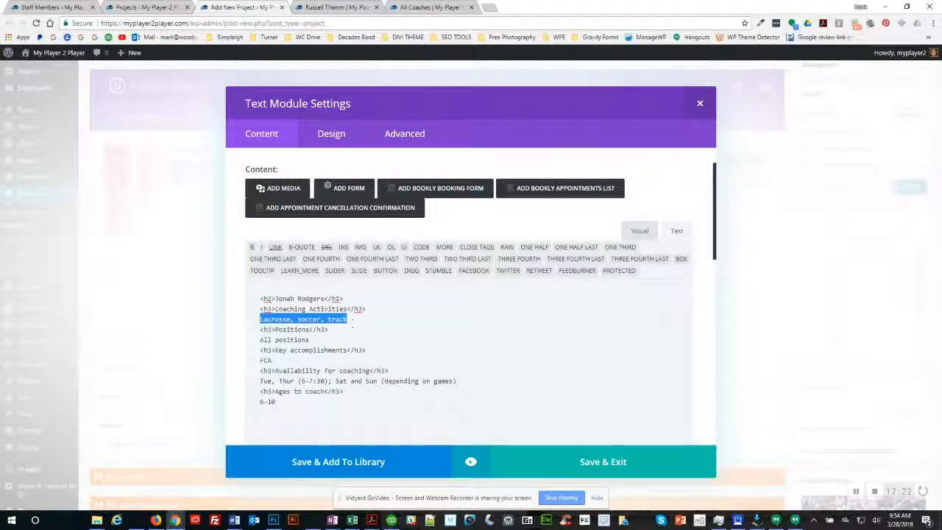
Step: In the Visual view, check the name, Coaching Activities and Positions heading levels, then preview the text
click(639, 232)
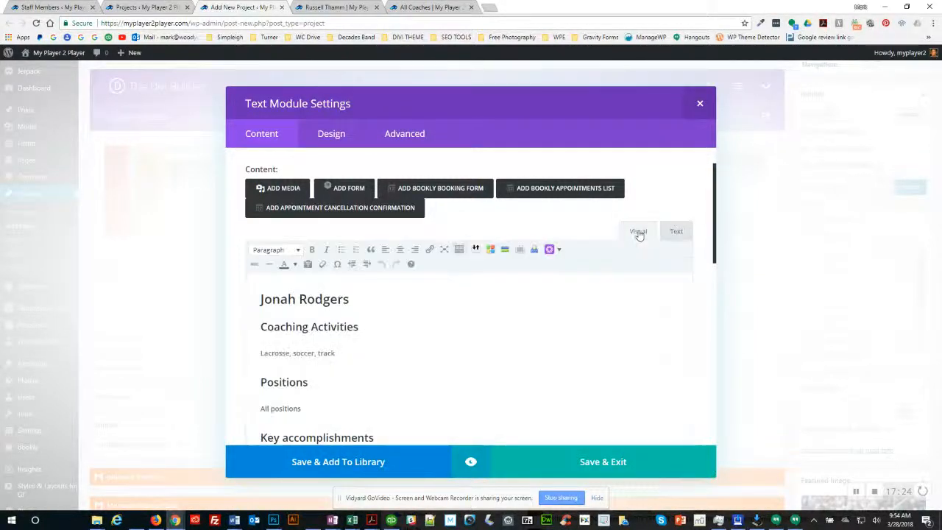
drag(268, 353, 318, 354)
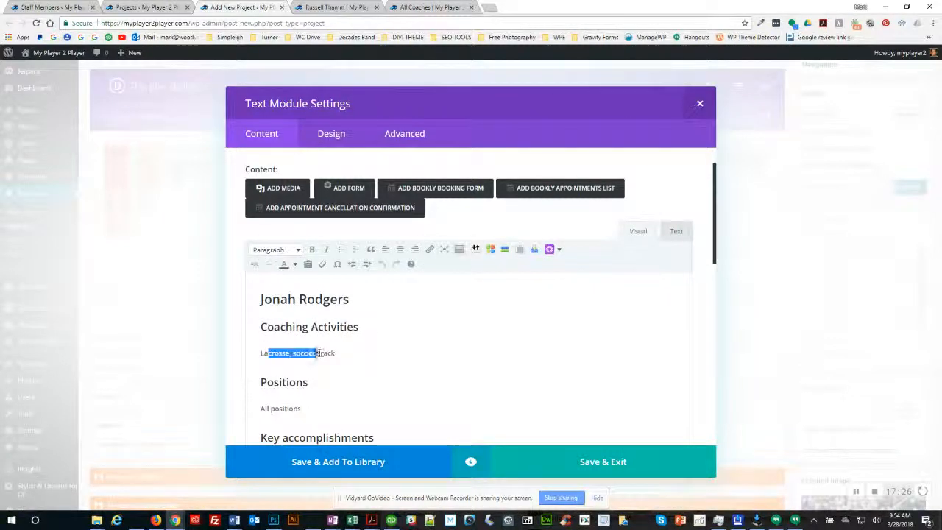
drag(260, 326, 361, 327)
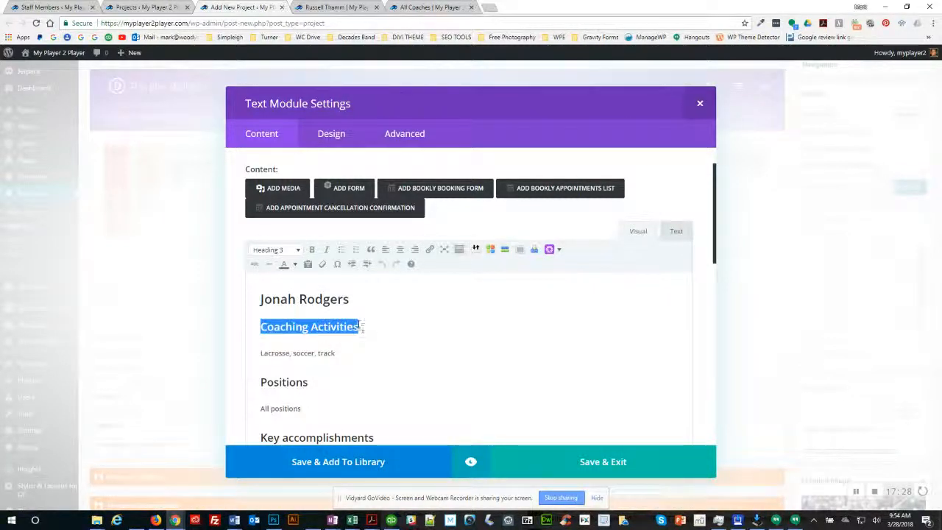
drag(259, 298, 356, 306)
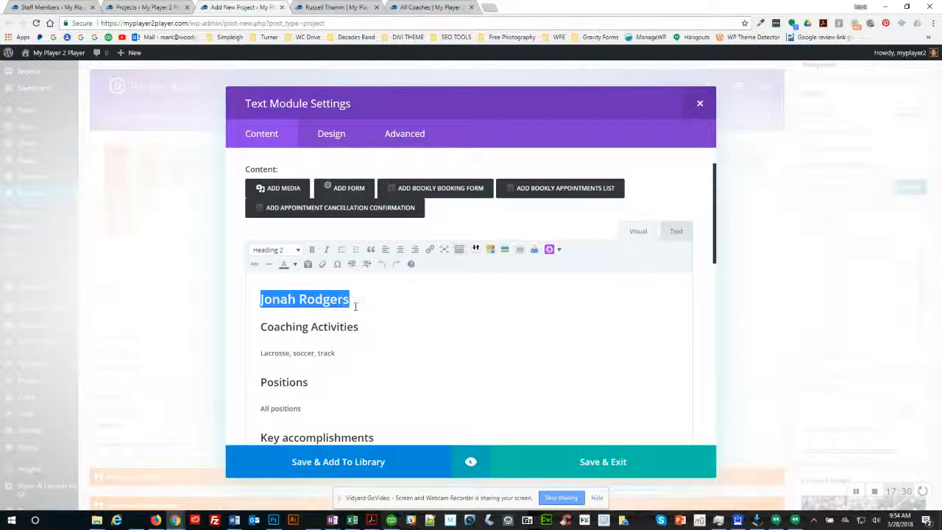
click(412, 383)
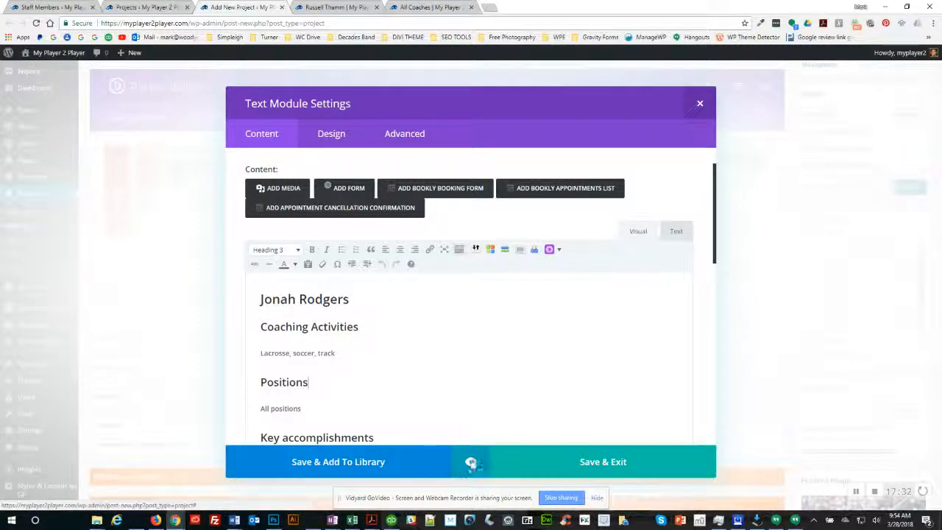
click(471, 462)
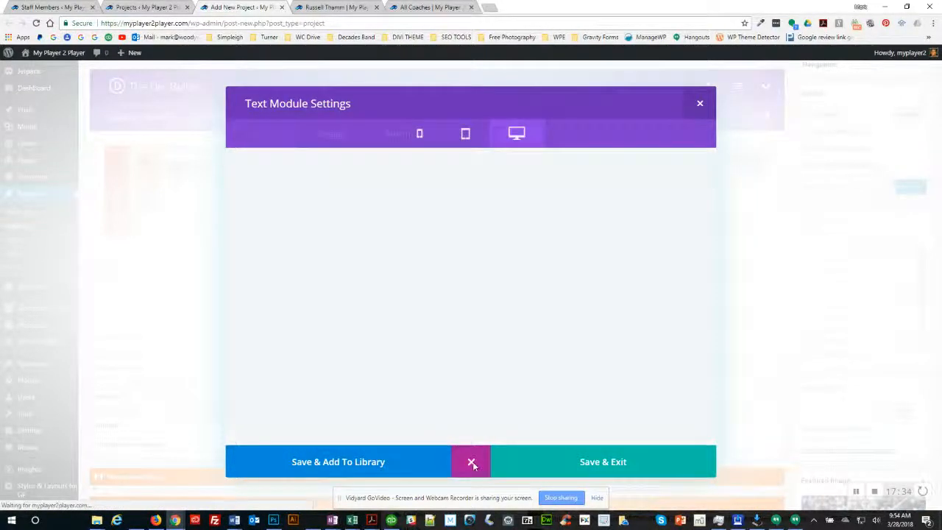
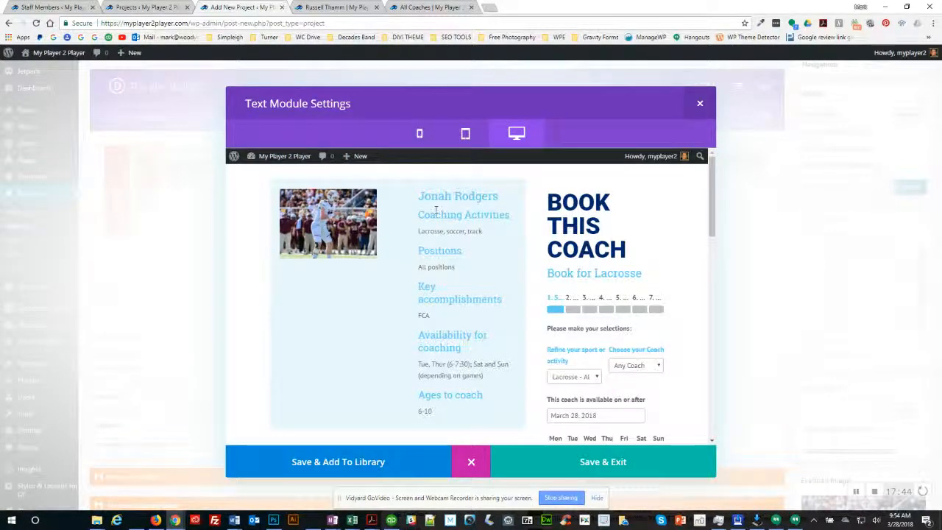
Step: Close the text preview and return to editing the bio Text module
drag(427, 231, 430, 317)
click(429, 252)
click(430, 290)
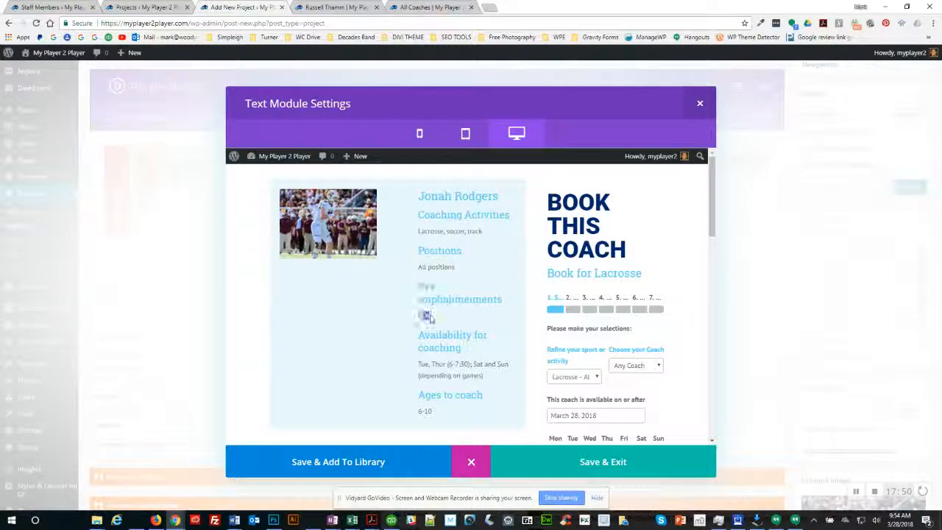
click(473, 471)
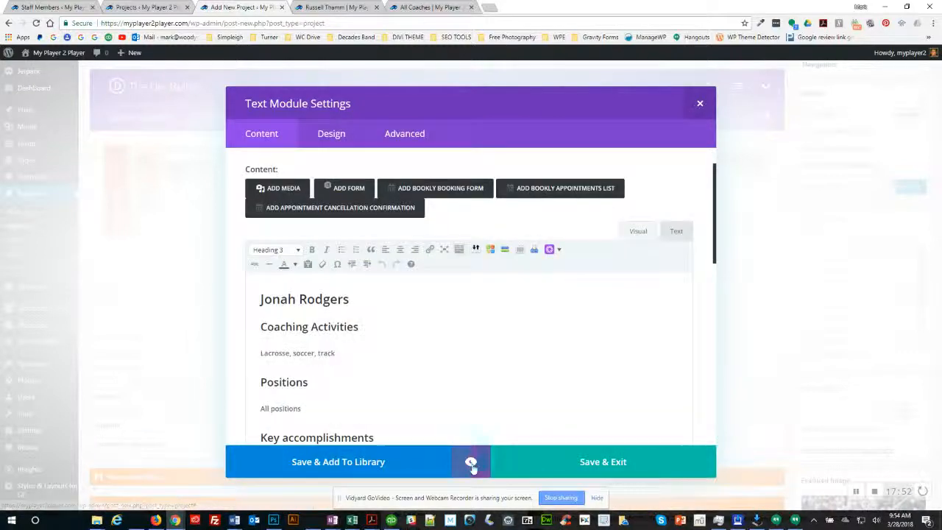
double_click(278, 303)
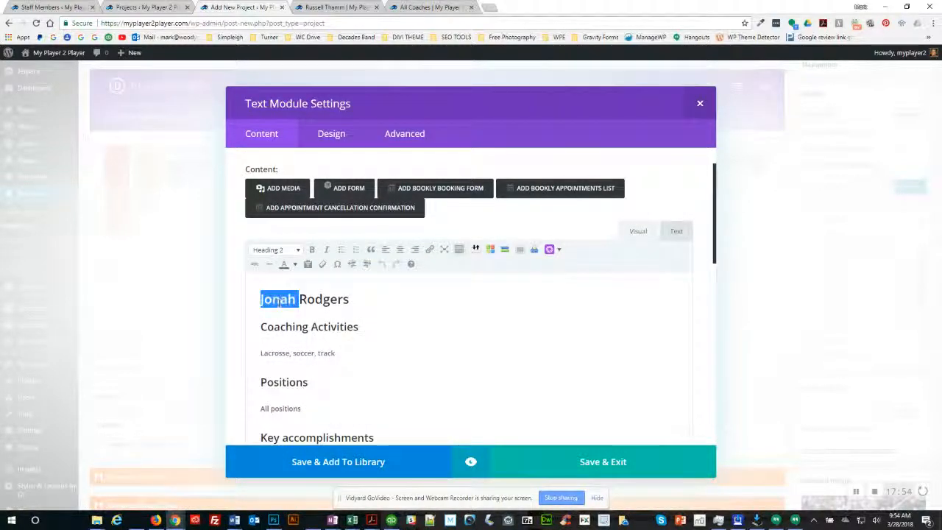
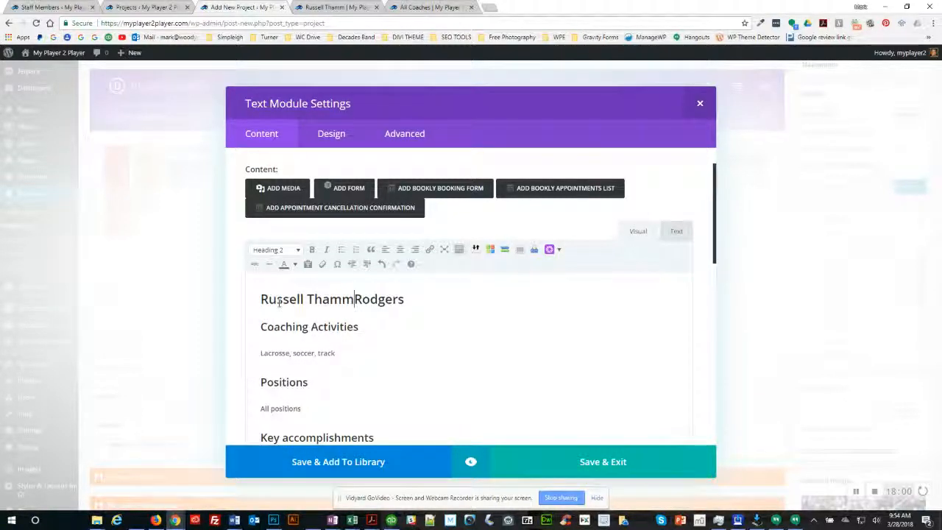
key(Delete)
key(Delete)
key(Delete)
key(Delete)
key(Delete)
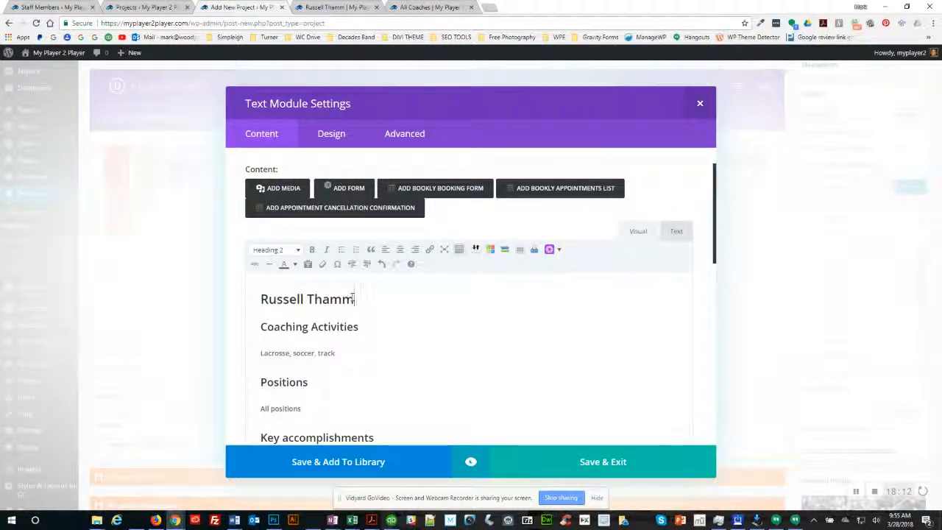
key(Delete)
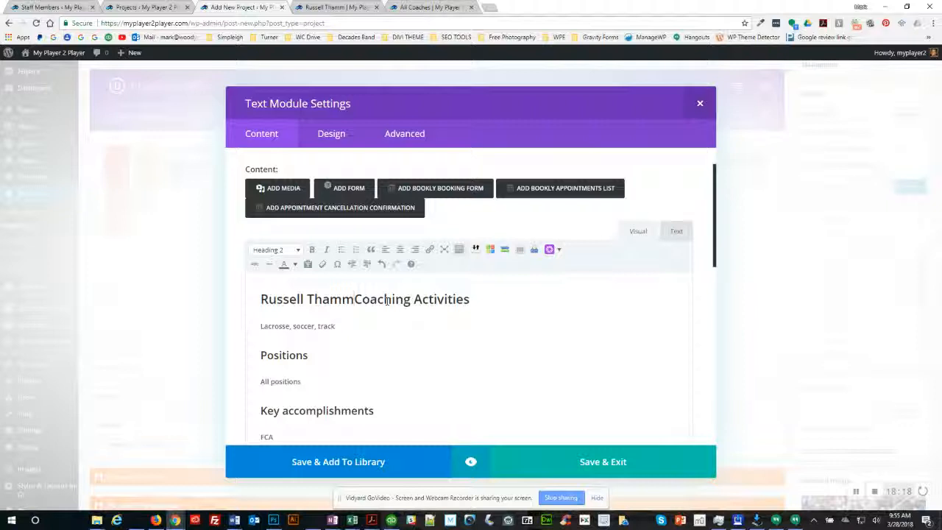
key(ctrl+z)
key(ctrl+z)
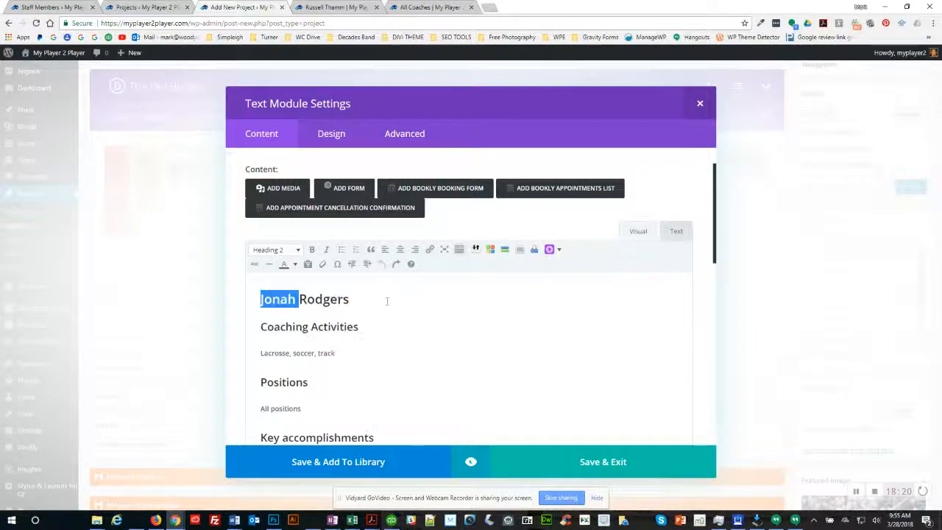
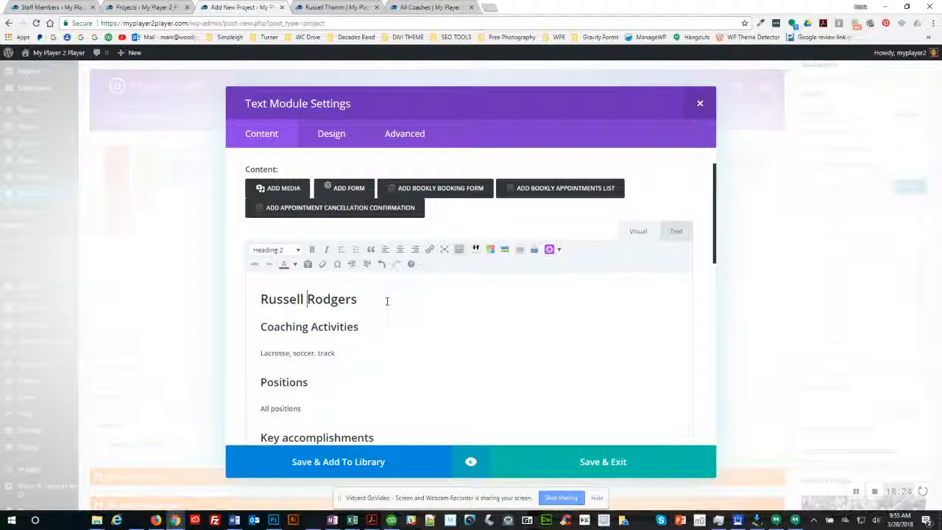
key(Delete)
key(Delete)
key(Delete)
key(Delete)
key(Delete)
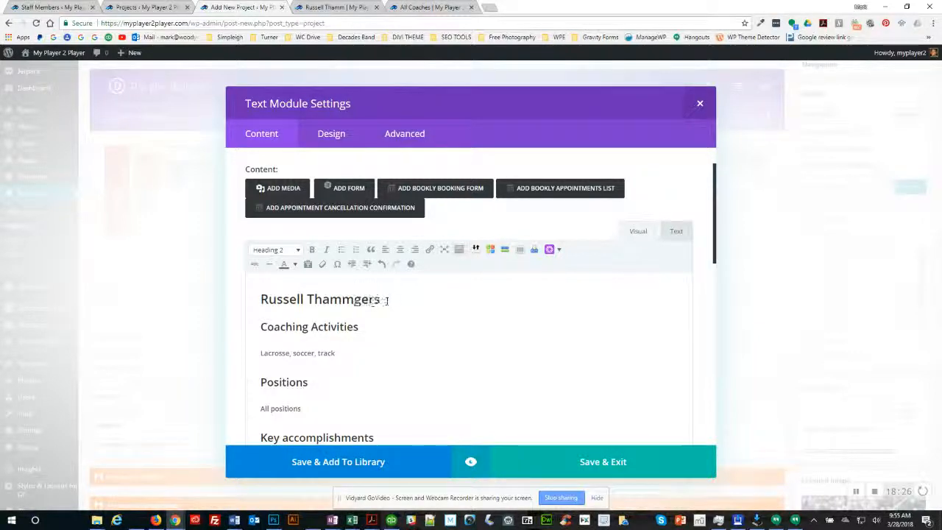
key(Delete)
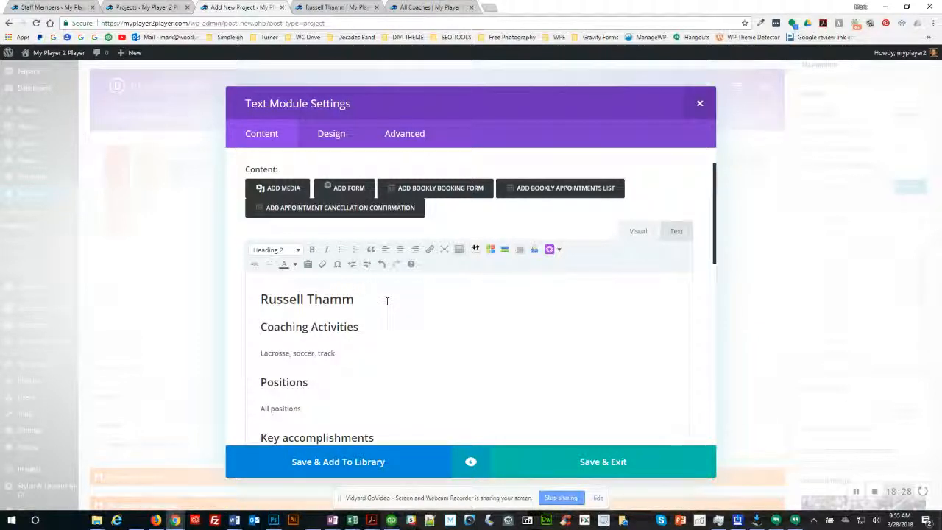
key(Down)
key(shift+End)
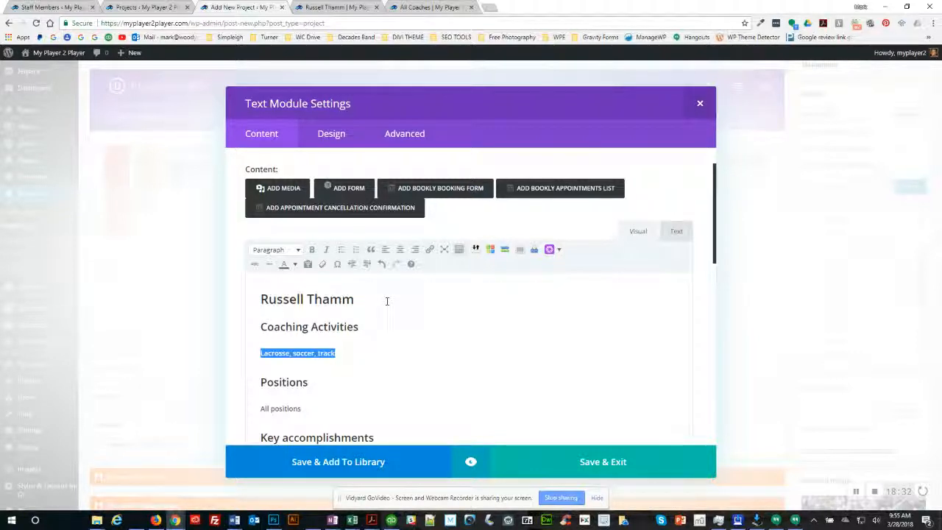
Step: Clear the old 'Lacrosse, soccer, track' text under Coaching Activities
text(QBs)
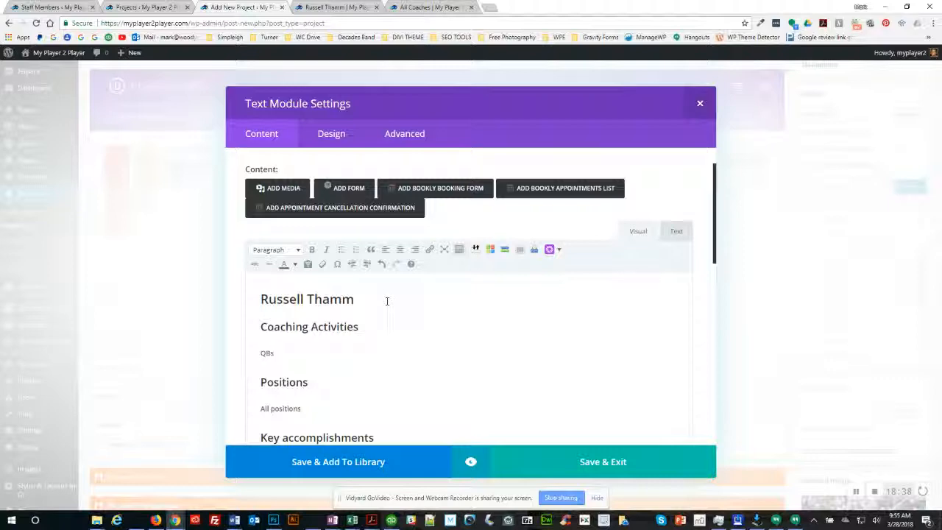
key(alt+Tab)
key(alt+Tab)
key(BackSpace)
key(BackSpace)
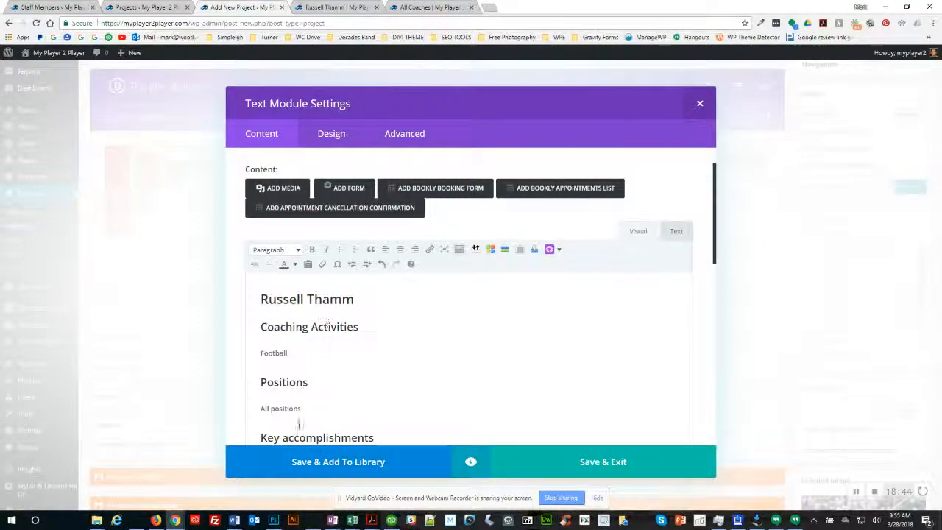
Step: Change the Positions entry from 'All positions' to 'QBs'
double_click(262, 407)
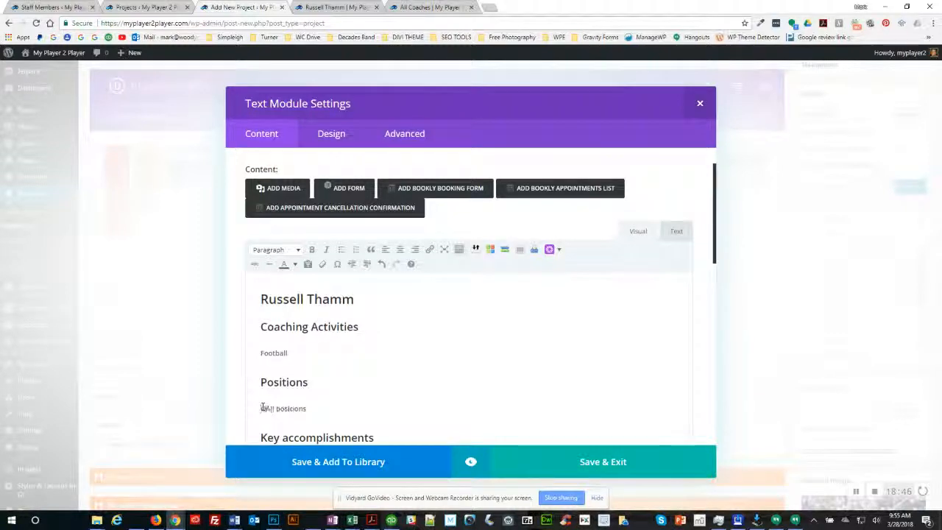
text(QB)
key(Delete)
key(Delete)
key(Delete)
key(Delete)
key(Delete)
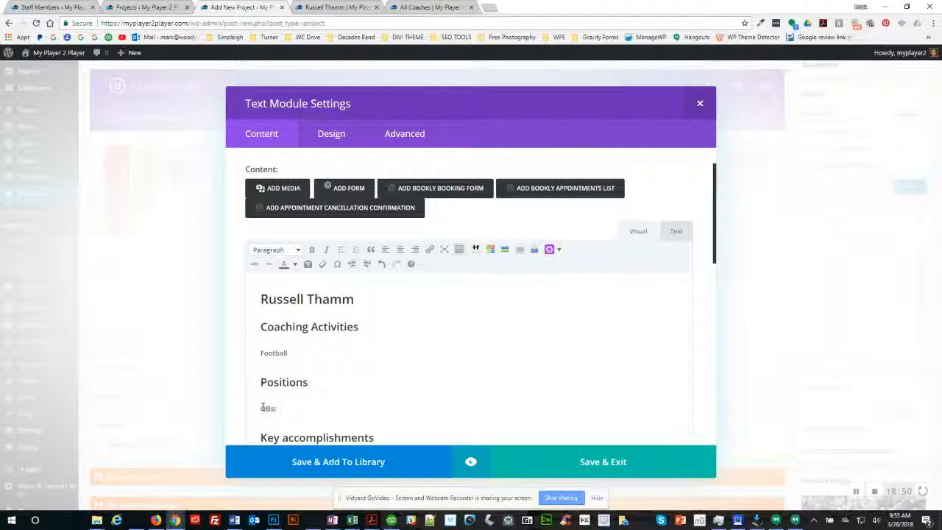
scroll(301, 354, down, 2)
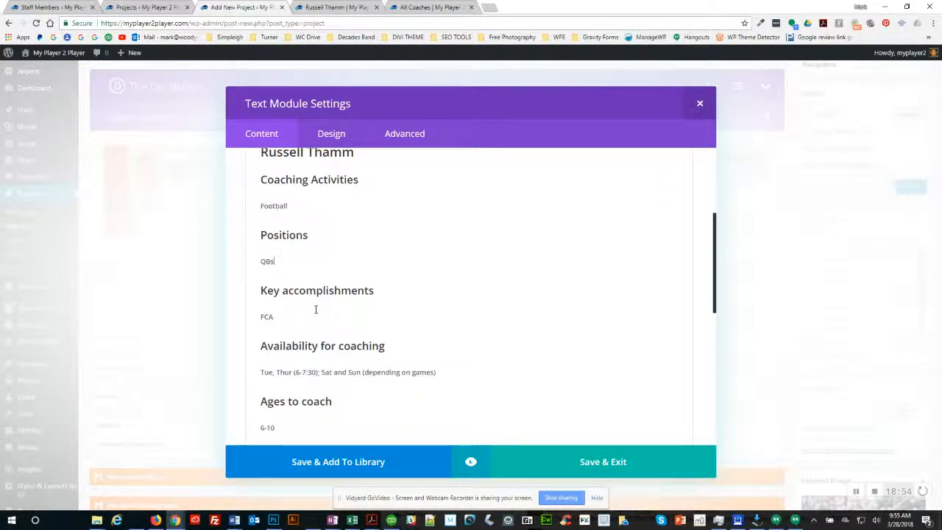
scroll(316, 312, up, 1)
scroll(316, 312, up, 3)
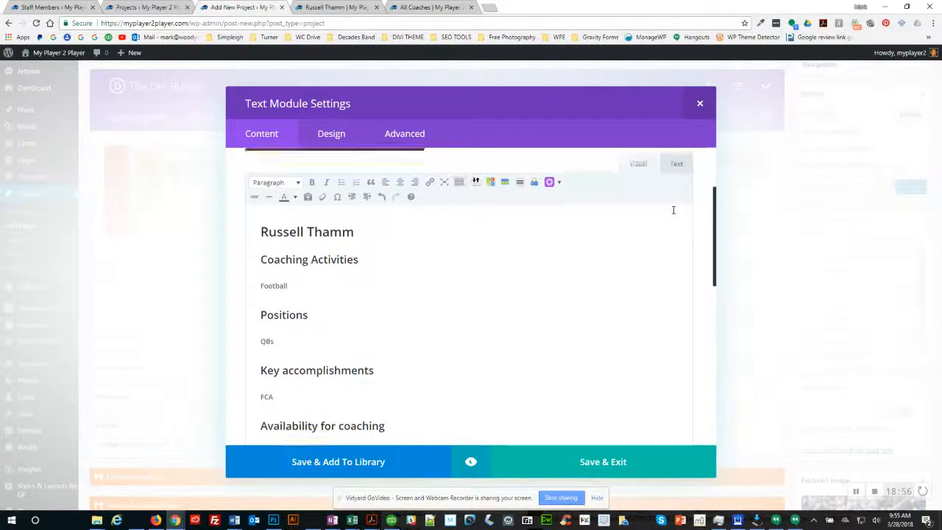
Step: Replace the FCA key accomplishment with the accomplishments copied from the Team roster
click(675, 180)
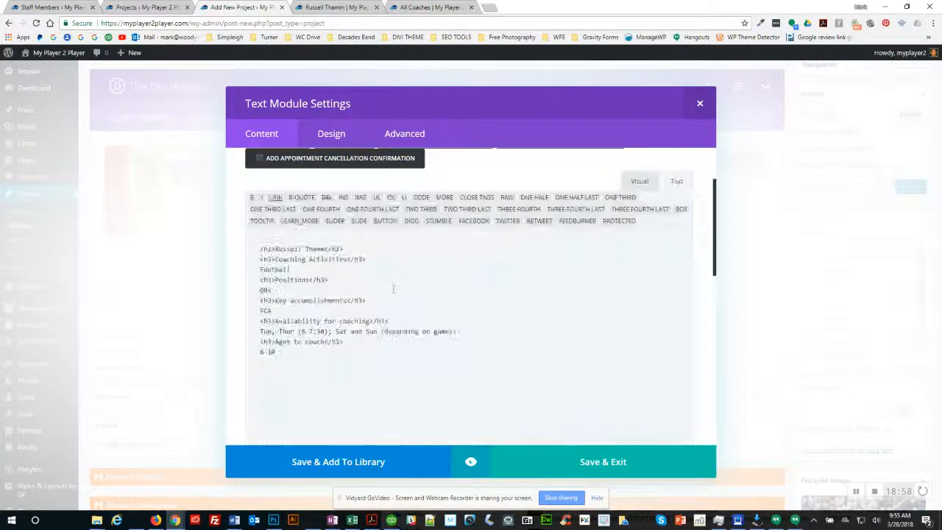
double_click(267, 309)
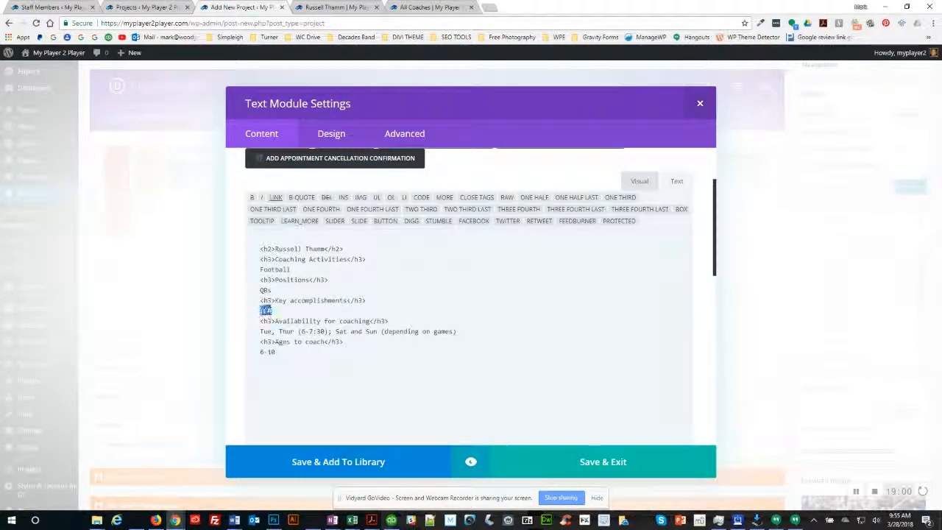
key(alt+Tab)
key(alt+Tab)
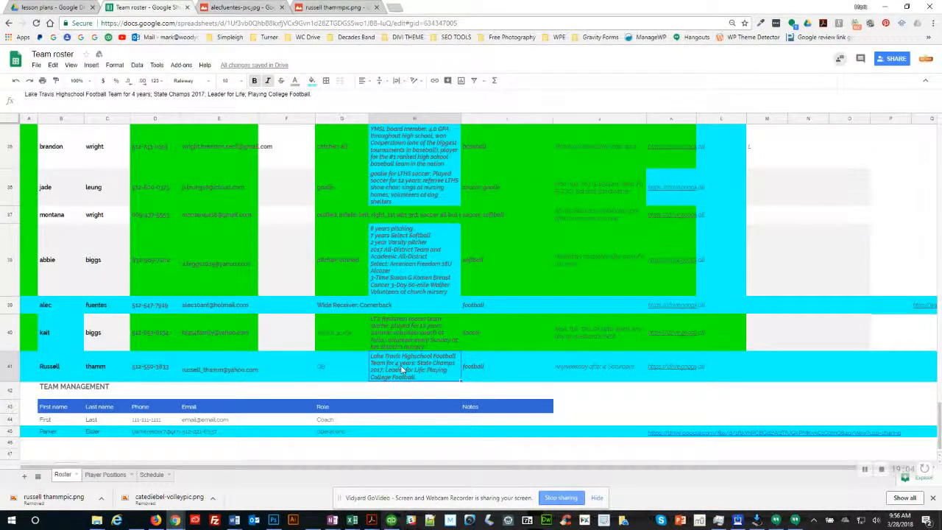
key(alt+Tab)
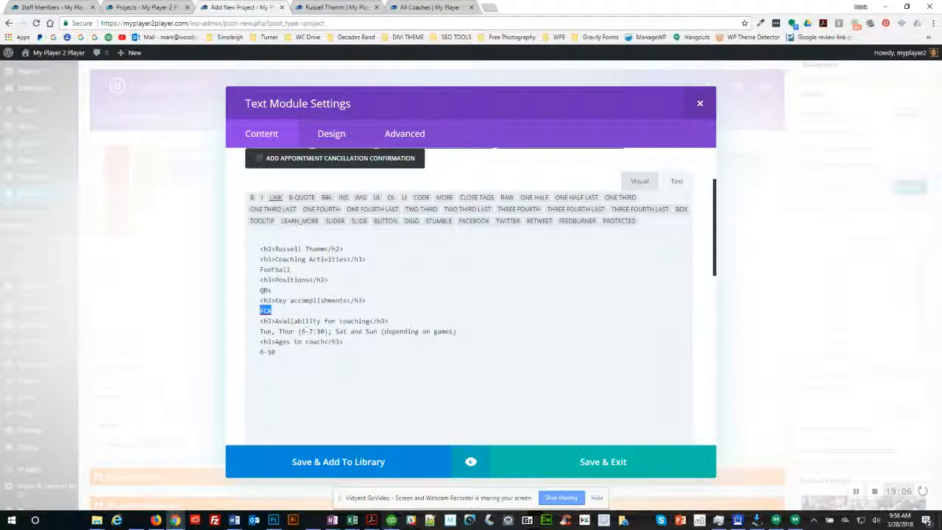
text(Lake Travis Highschool Football Team for 4 years; State Champs 2017; Leader for Life, Playing College Football.)
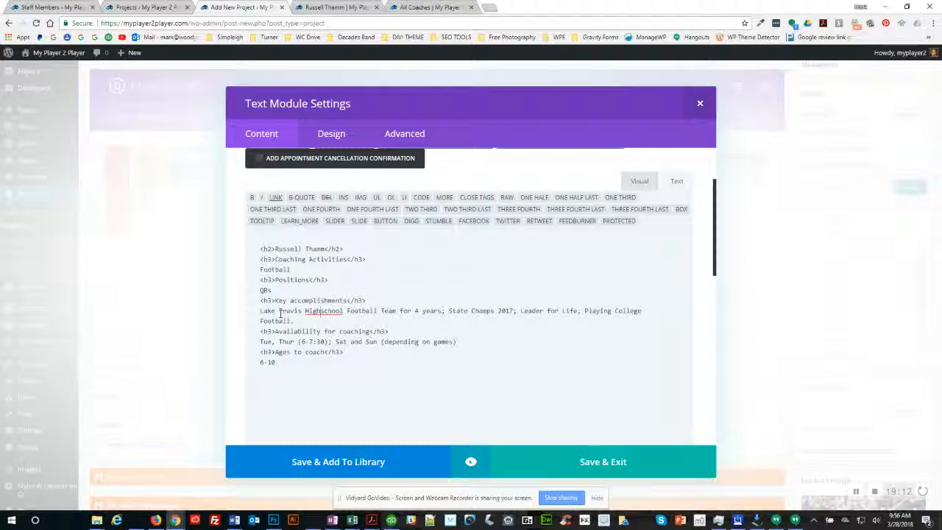
Step: Split 'Highschool' into 'High School' and lowercase football, team and state
key(Delete)
text(S)
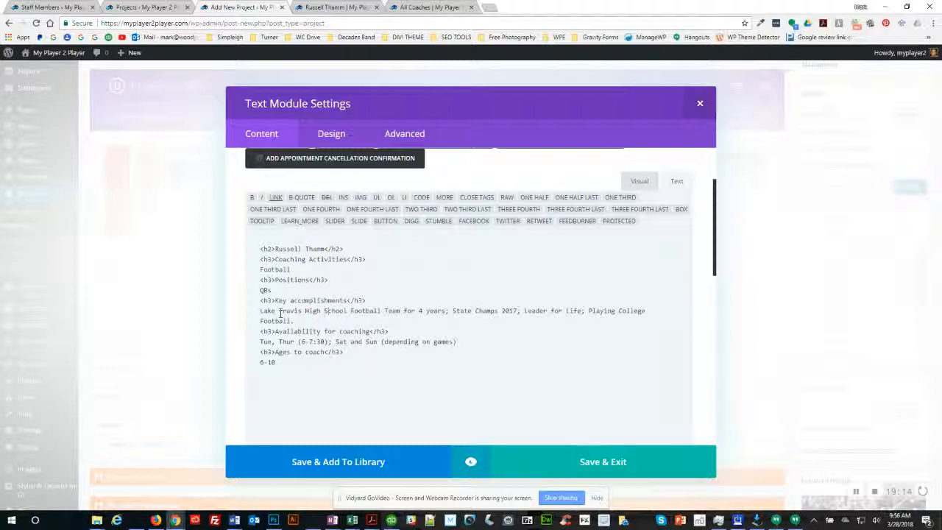
key(ctrl+Right)
key(Delete)
text(f)
key(ctrl+Right)
key(Delete)
text(t)
key(ctrl+Right)
key(Delete)
text(s)
Step: Lowercase champs, playing, college and the final football in the accomplishments line
key(ctrl+Right)
key(Delete)
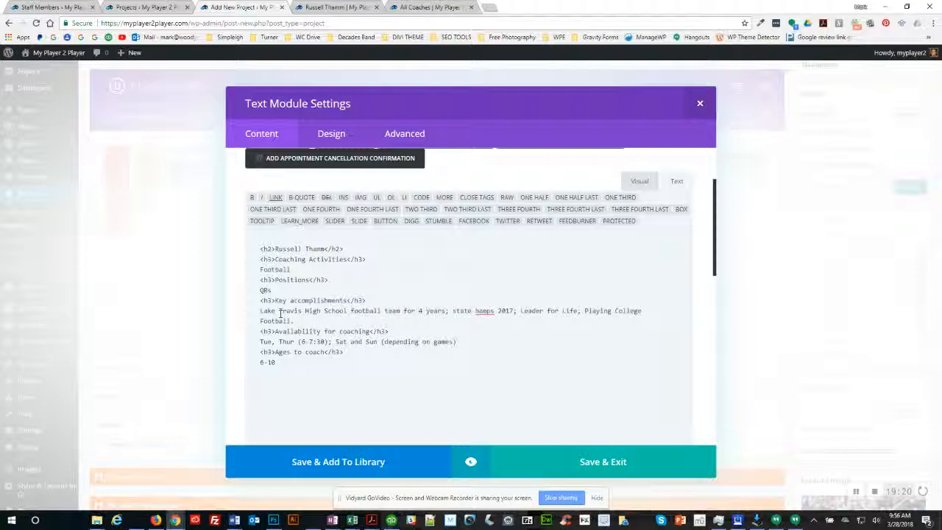
text(c)
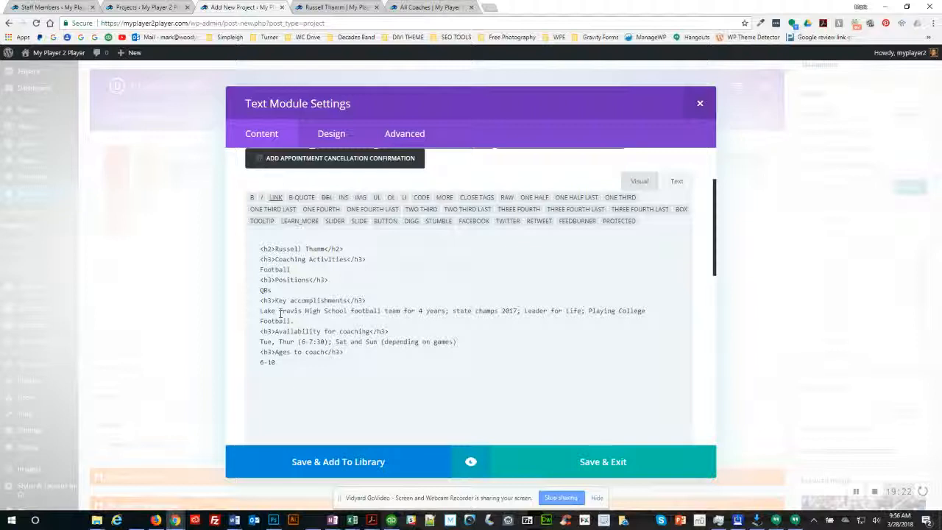
key(Delete)
text(p)
key(ctrl+Right)
key(Delete)
text(c)
key(Delete)
text(f)
key(Right)
key(alt+Tab)
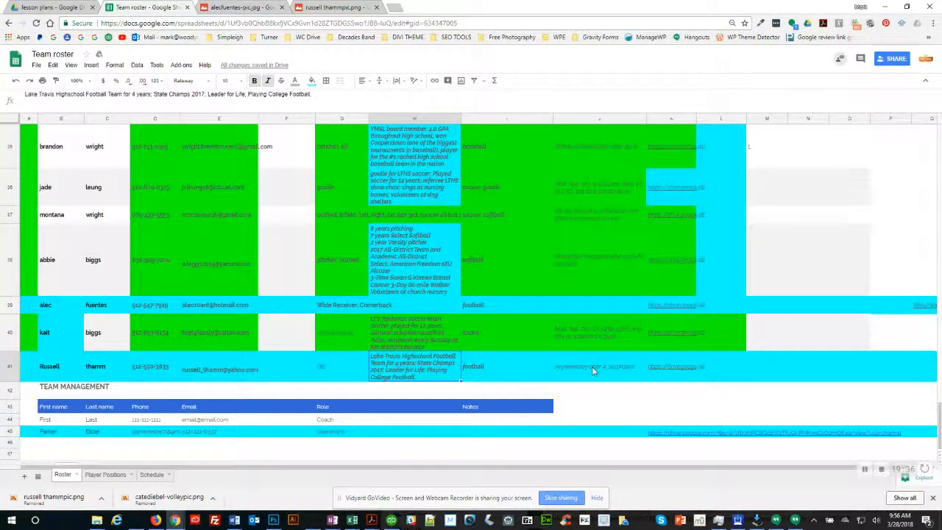
key(alt+Tab)
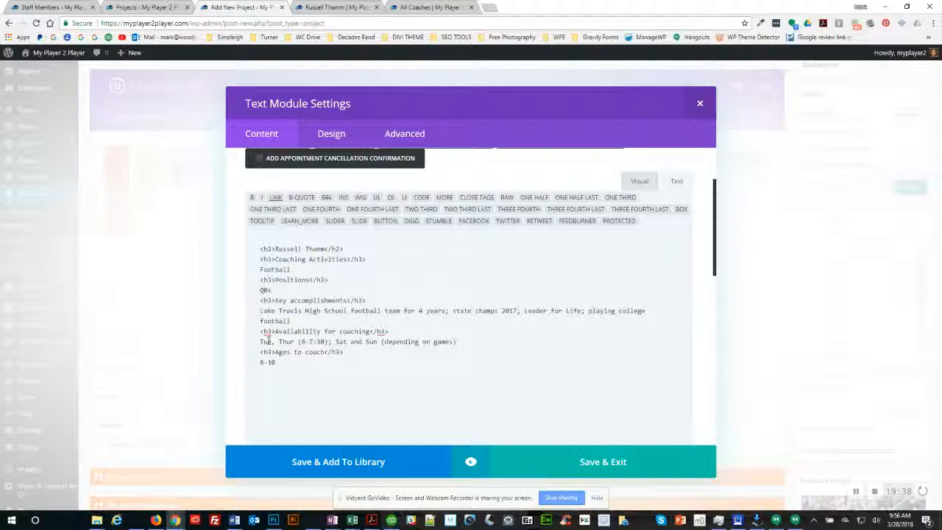
Step: Change the availability line to 'Mon-Fri (after 4); All day Sat'
text(Mon-)
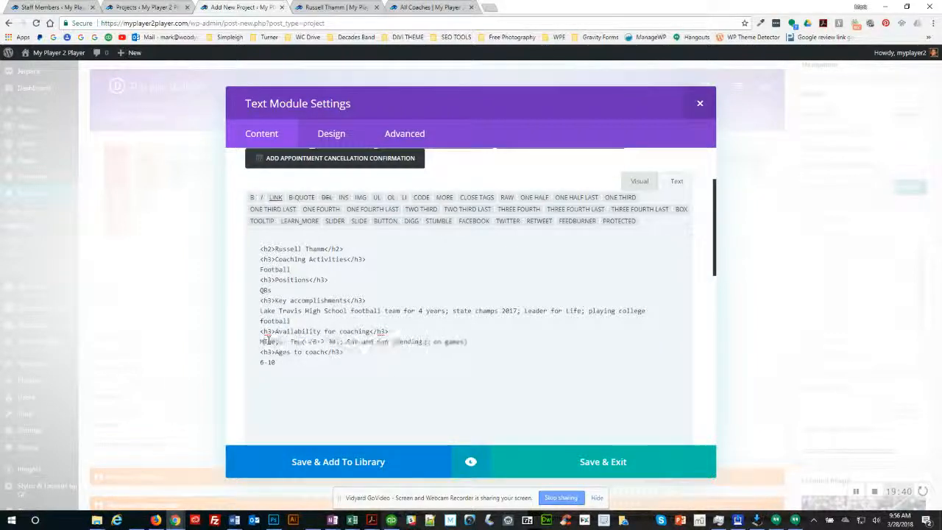
text(Fri)
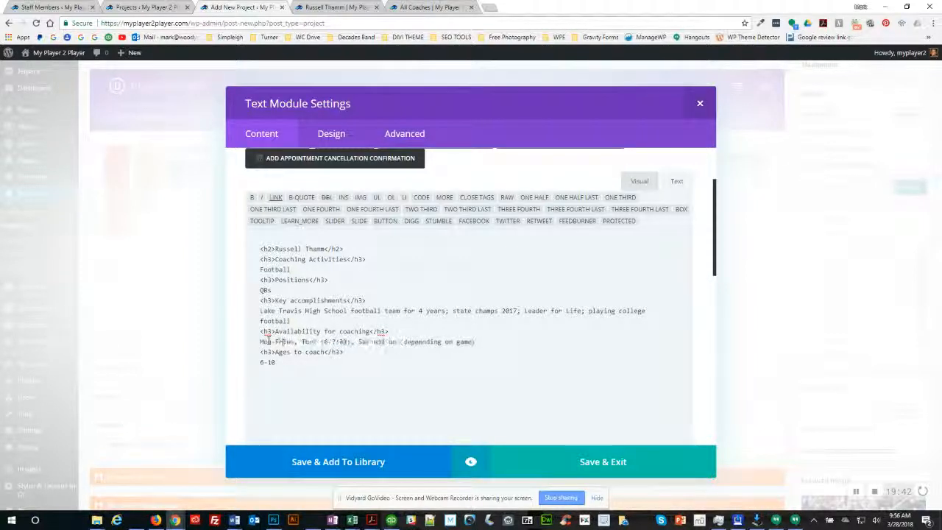
key(ctrl+shift+Right)
key(ctrl+shift+Right)
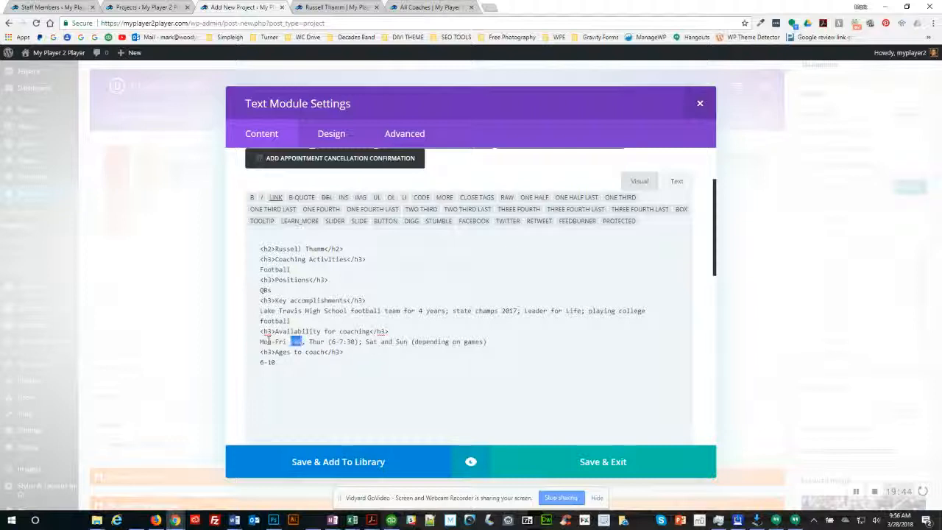
key(Delete)
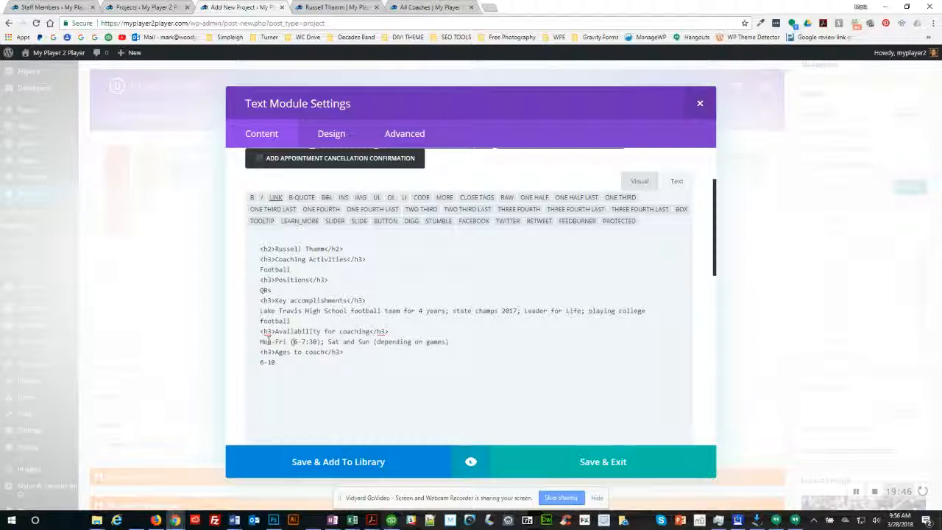
text(after )
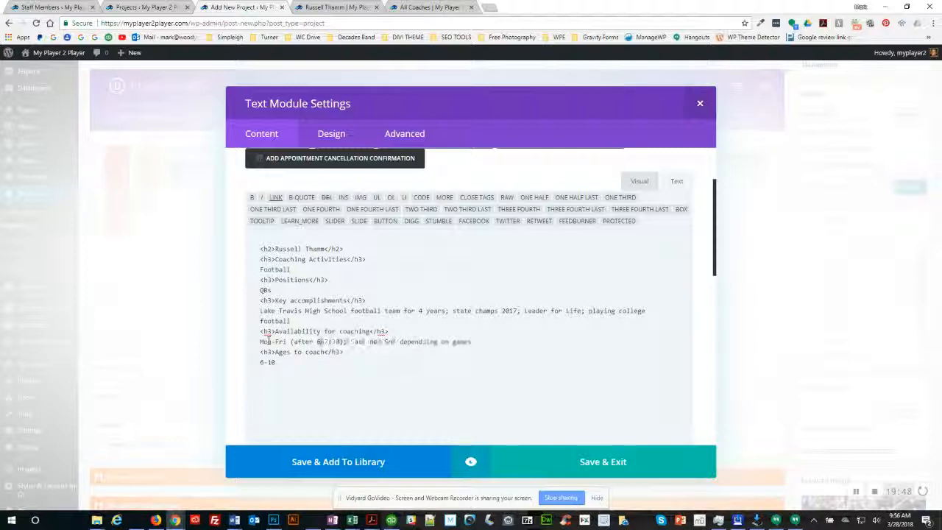
text(4)
key(Delete)
key(Delete)
key(Delete)
key(Delete)
key(Delete)
key(Delete)
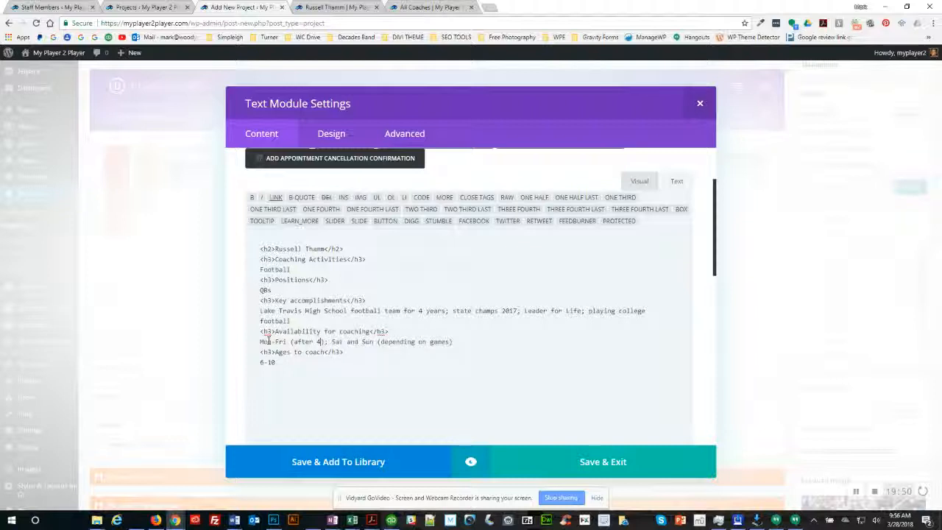
text(All day)
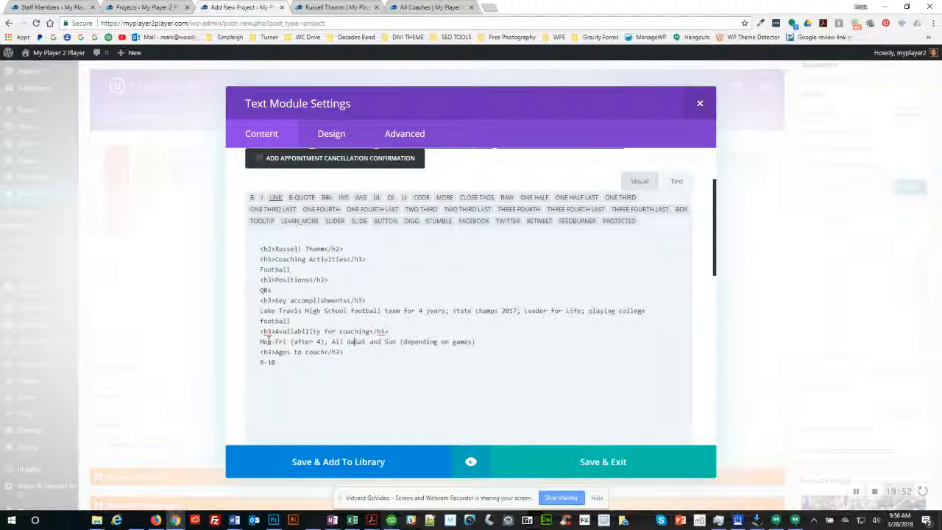
key(ctrl+Right)
key(shift+End)
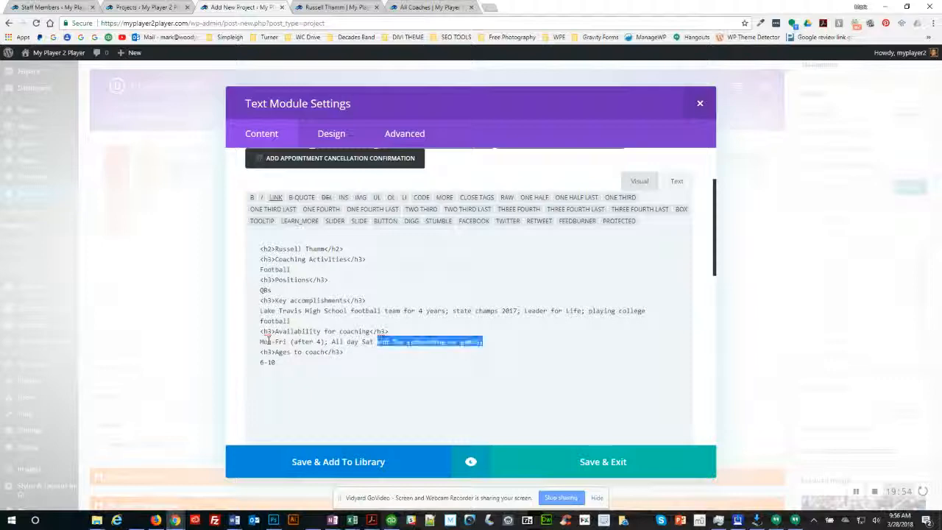
key(Delete)
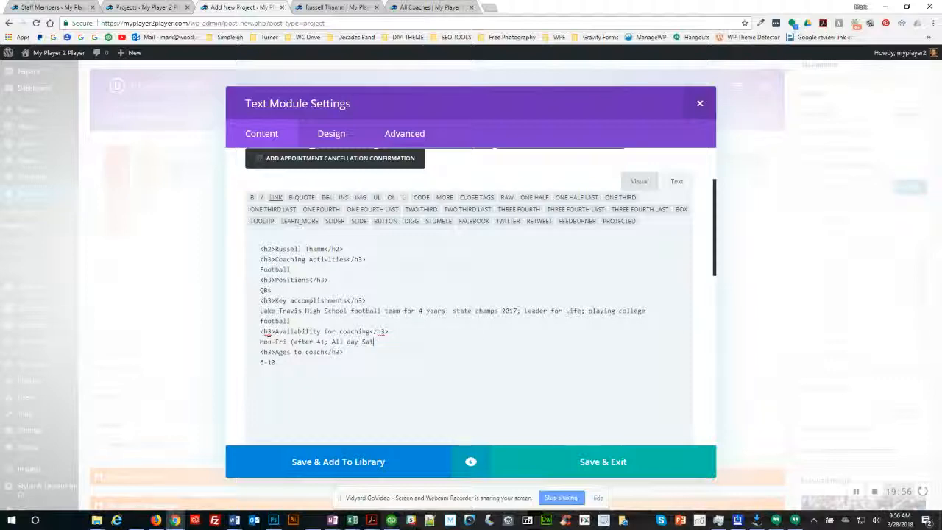
Step: Check the ages-to-coach value in Team roster cell L41
key(alt+Tab)
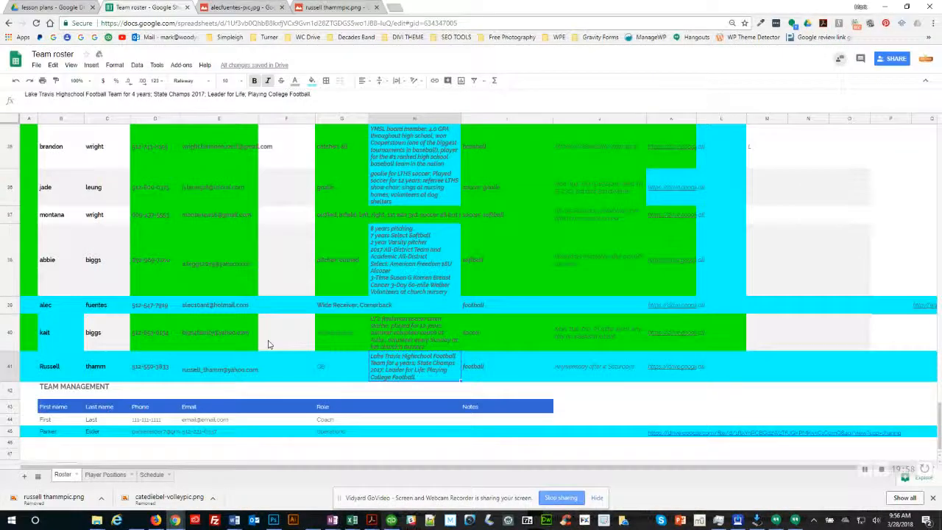
click(711, 370)
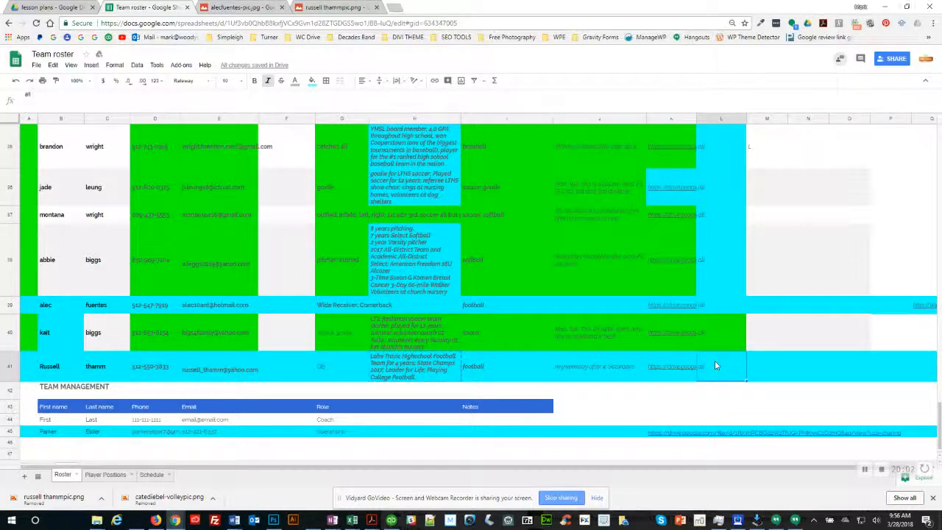
key(alt+Tab)
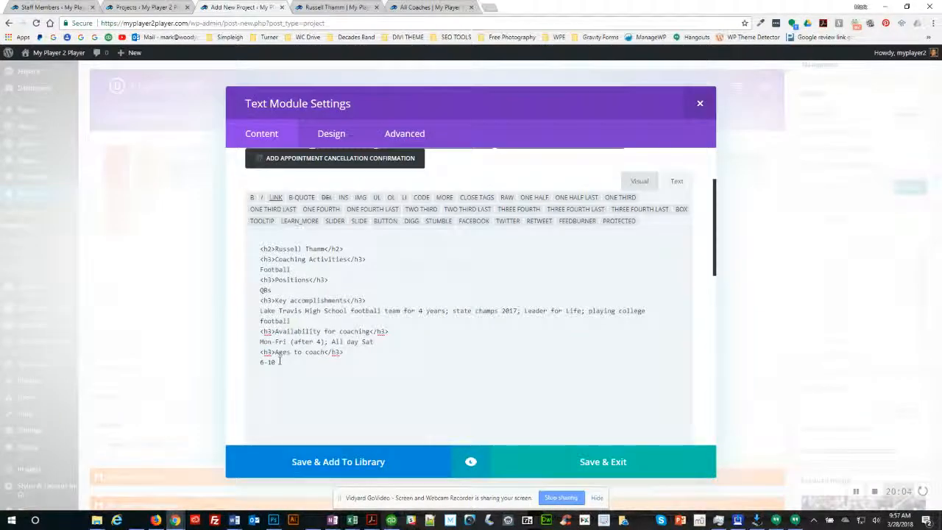
click(471, 464)
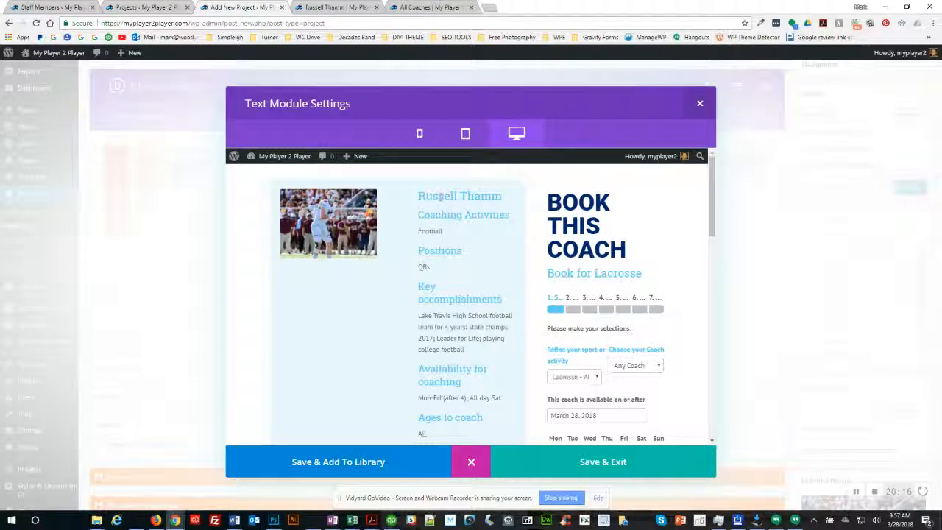
drag(426, 195, 450, 215)
scroll(429, 285, down, 1)
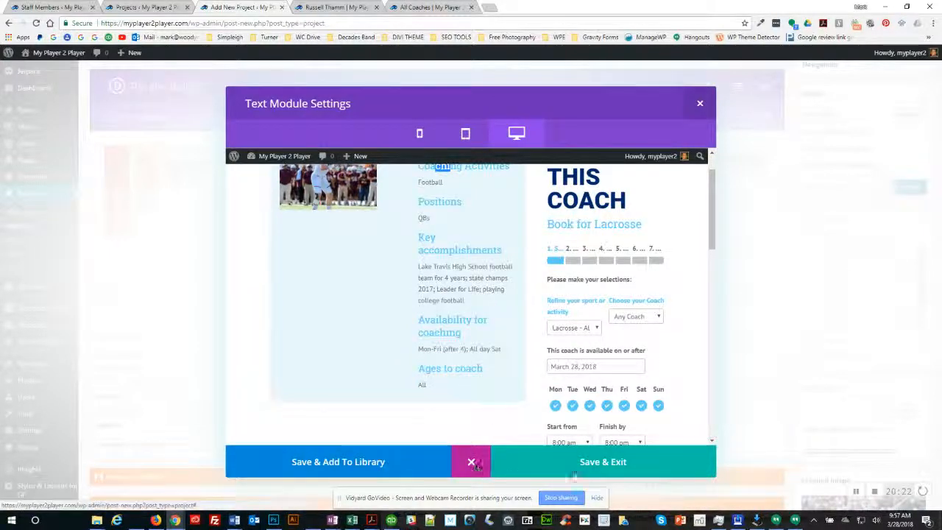
click(594, 466)
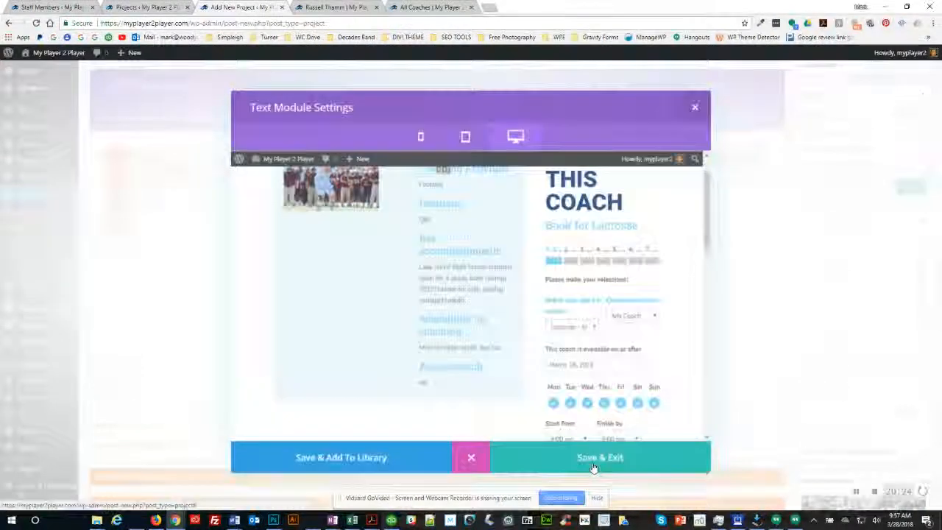
scroll(656, 227, up, 1)
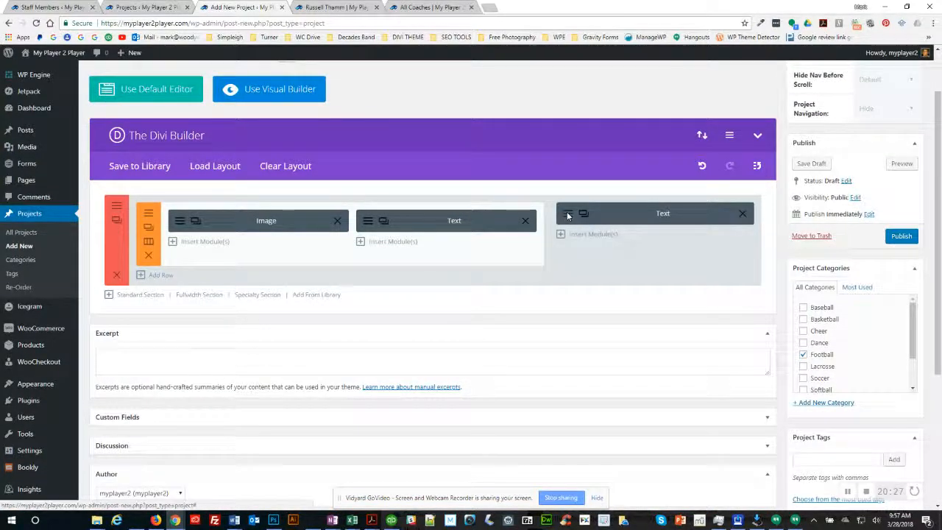
Step: Open the booking Text module and compare its Book for Lacrosse and Soccer headings on the preview page
click(571, 215)
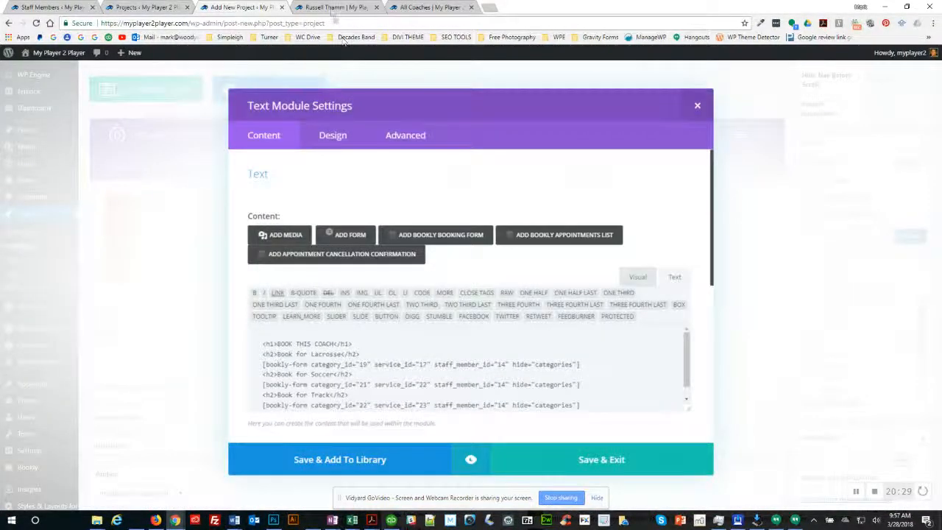
click(334, 7)
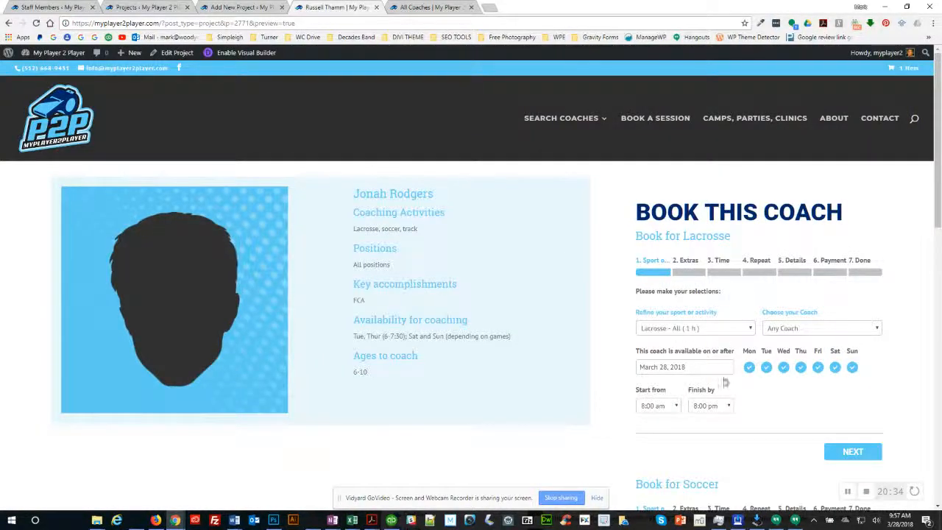
scroll(715, 339, down, 2)
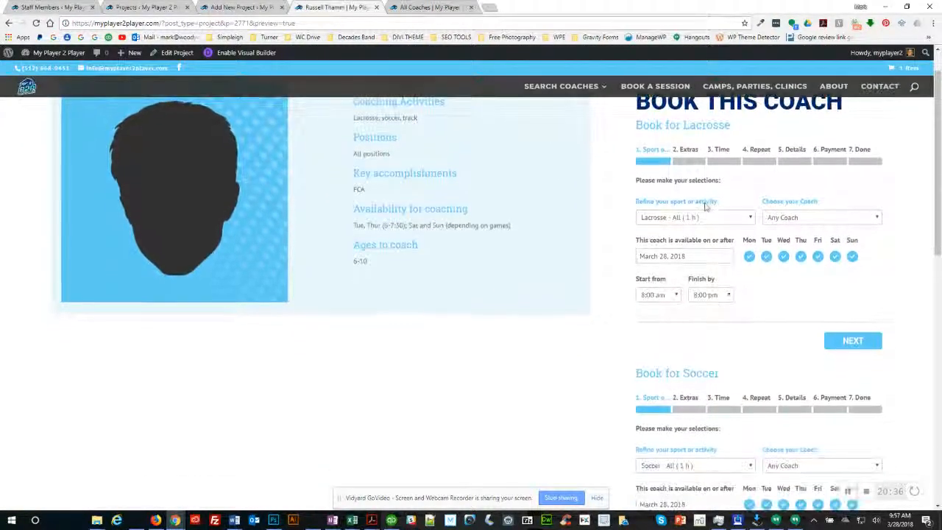
drag(658, 123, 719, 124)
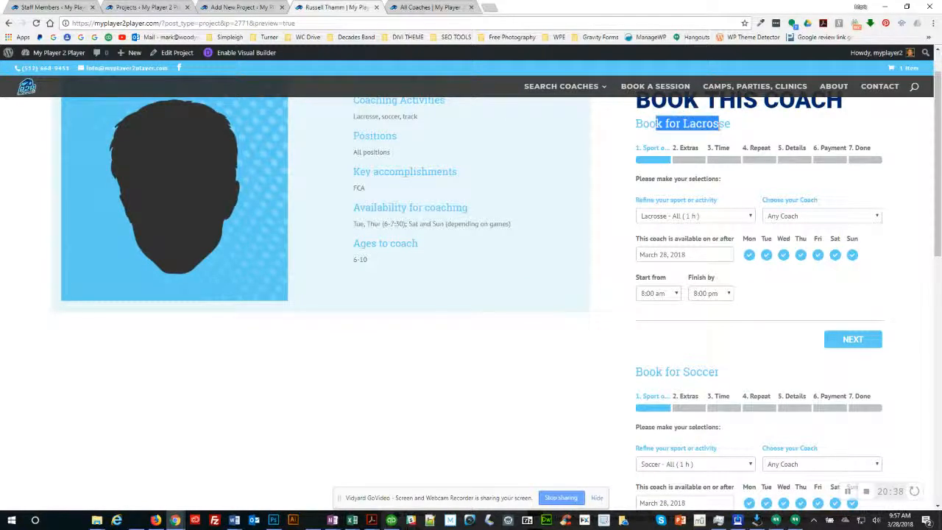
drag(649, 373, 719, 357)
scroll(719, 357, down, 2)
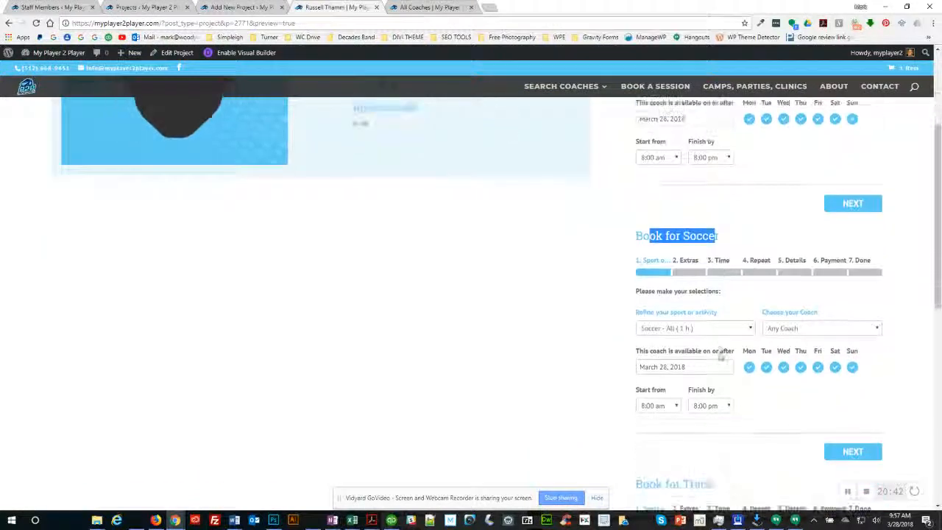
scroll(768, 252, up, 2)
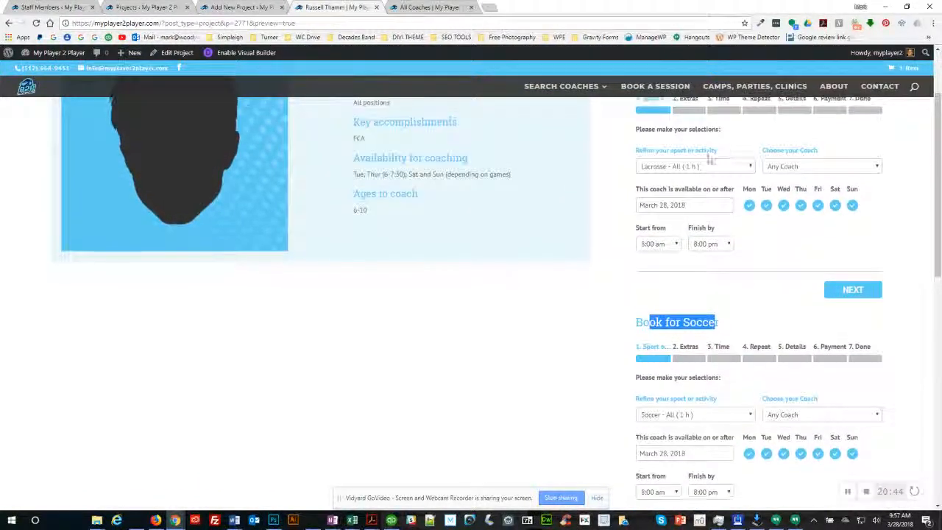
scroll(593, 228, up, 1)
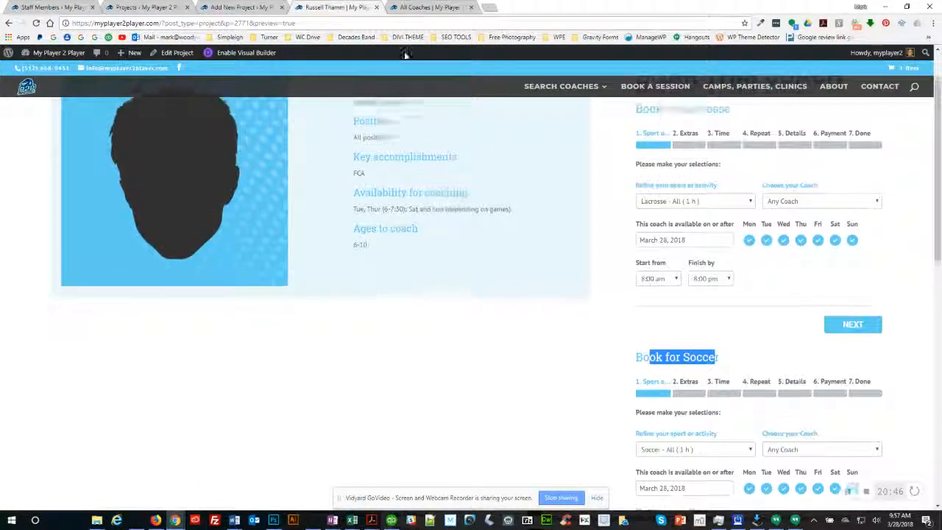
scroll(403, 184, up, 2)
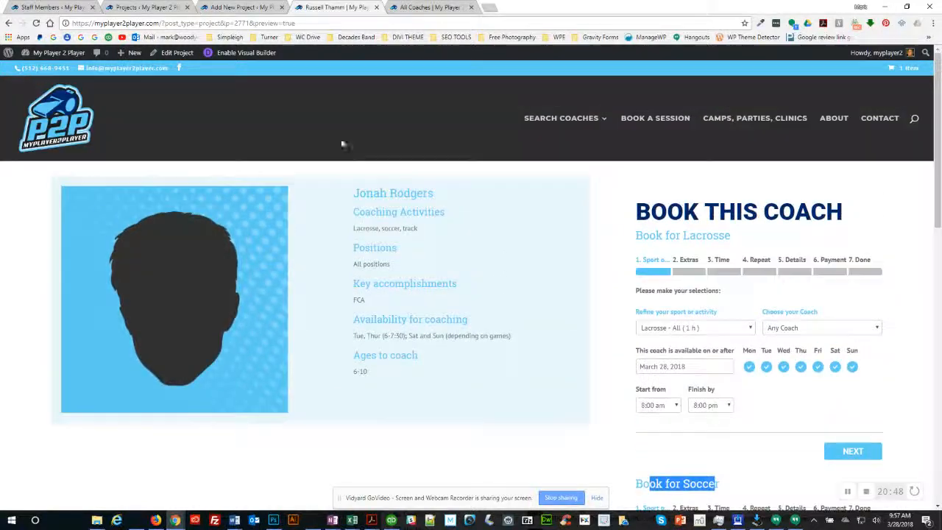
click(243, 8)
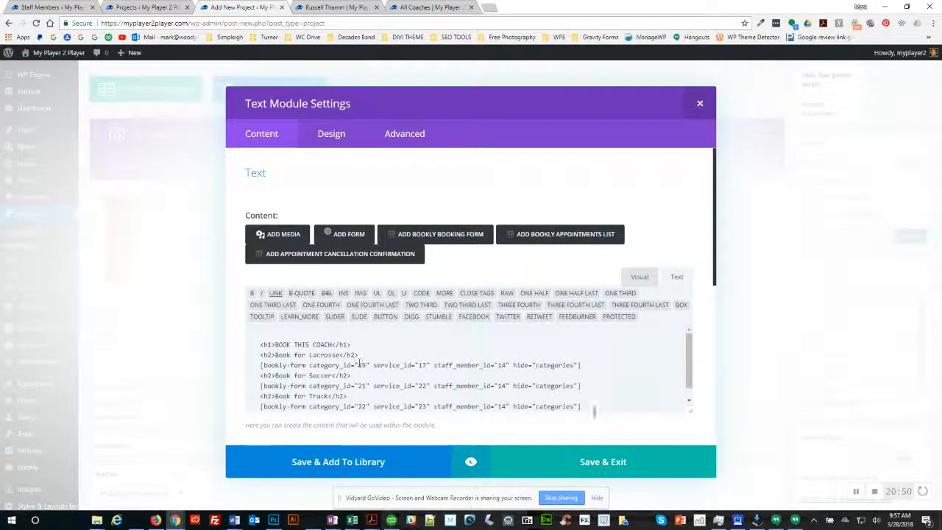
Step: In the module's formatted view, inspect the Book for Lacrosse heading and its bookly-form shortcodes
scroll(707, 414, down, 1)
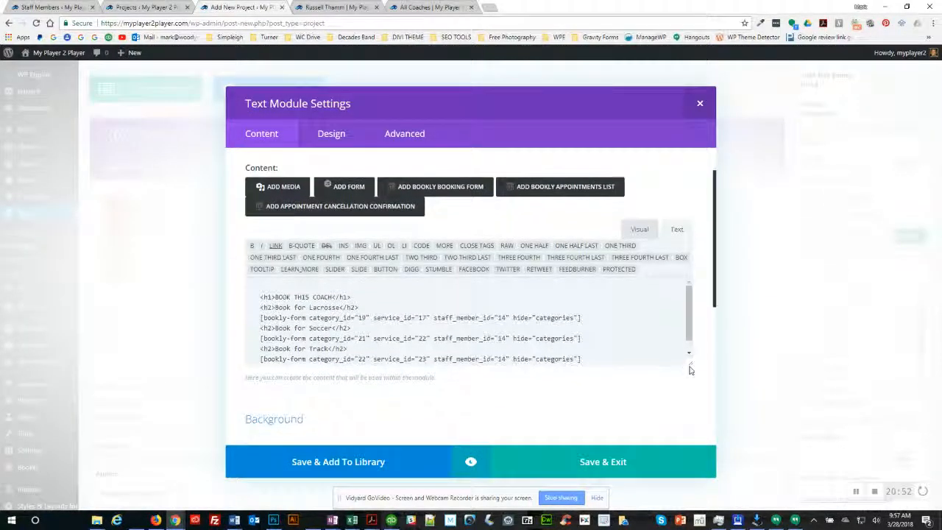
drag(690, 368, 691, 431)
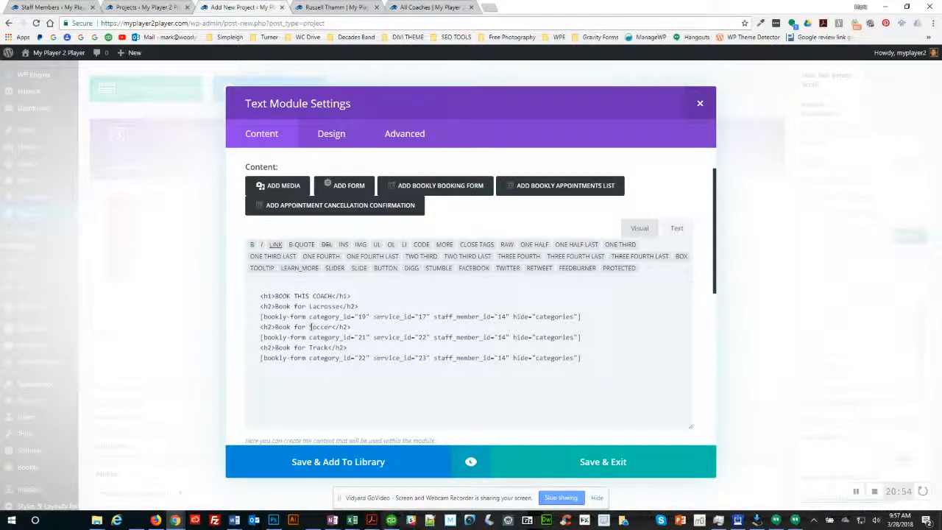
click(639, 228)
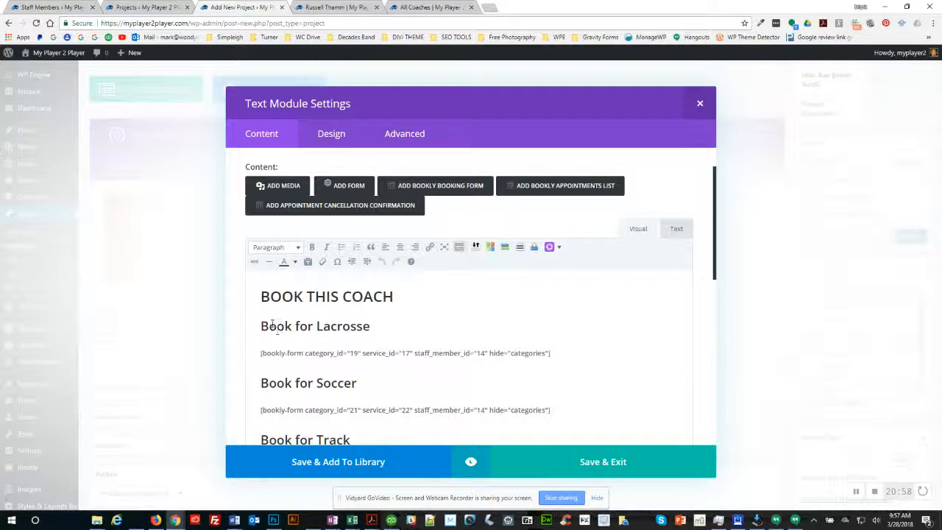
drag(273, 326, 362, 326)
drag(307, 354, 349, 353)
drag(303, 409, 330, 411)
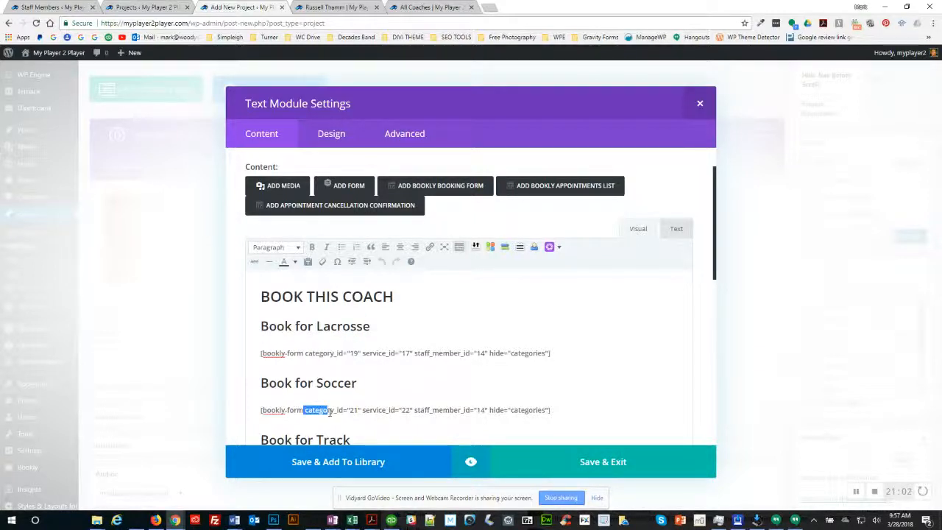
triple_click(334, 353)
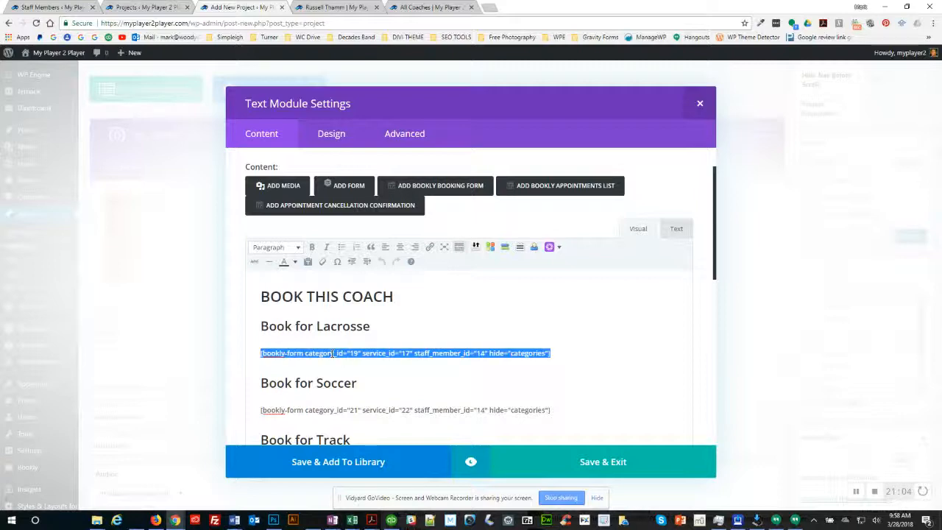
click(343, 9)
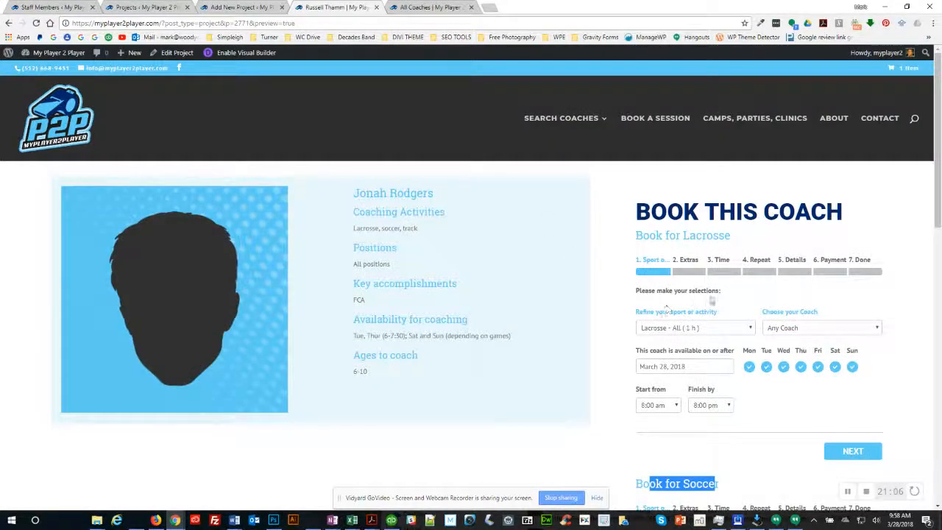
scroll(712, 300, down, 5)
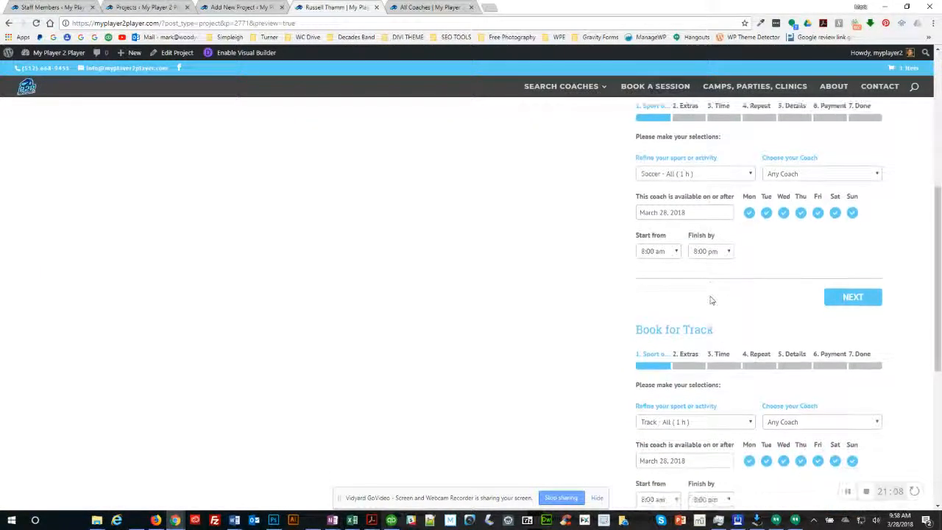
scroll(712, 301, up, 3)
scroll(641, 252, up, 1)
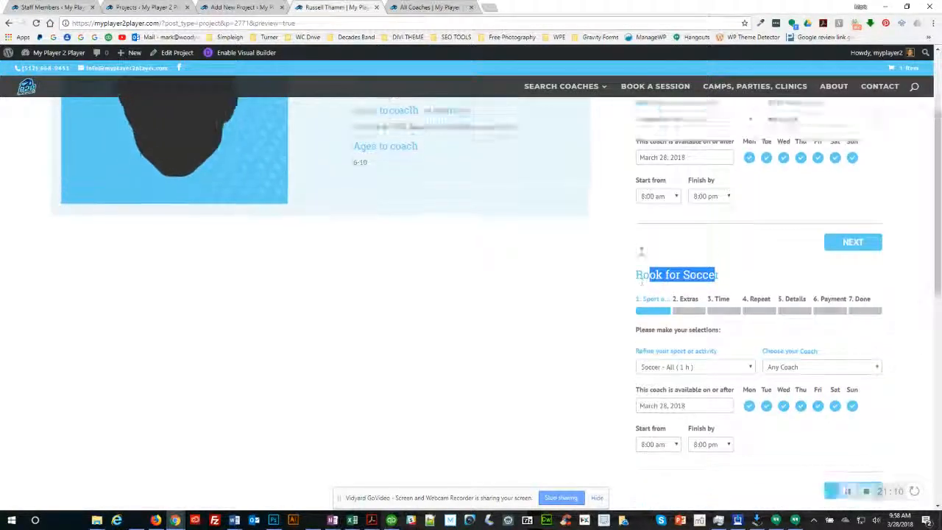
scroll(641, 251, up, 3)
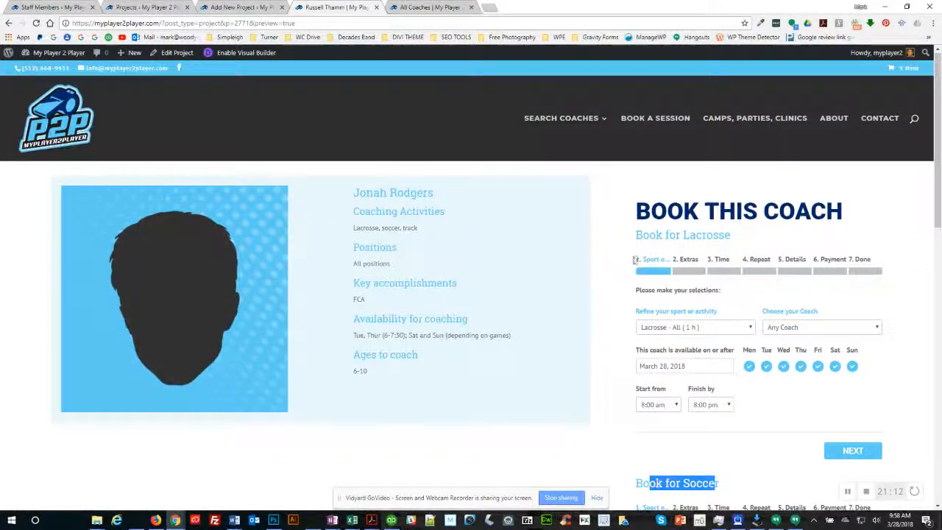
drag(633, 259, 734, 410)
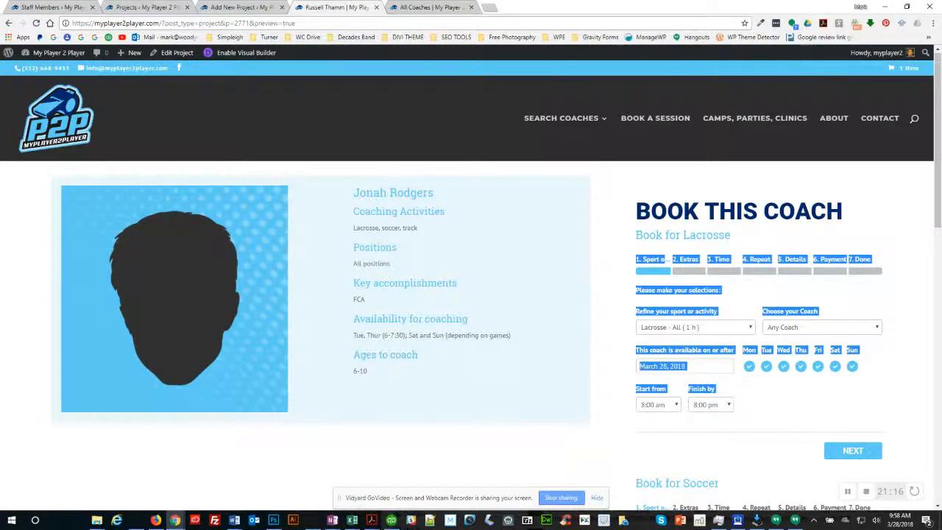
click(242, 8)
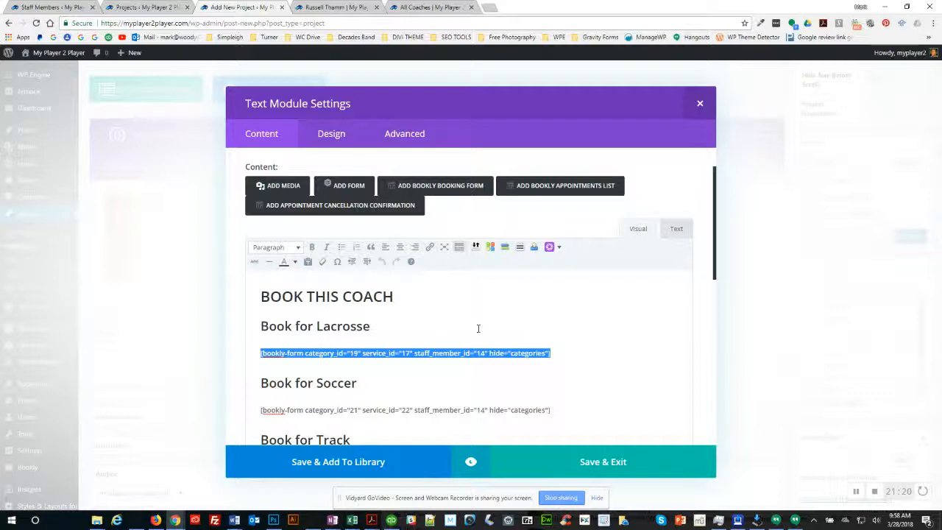
Step: Delete the old bookly-form shortcodes and the extra sport headings
key(Left)
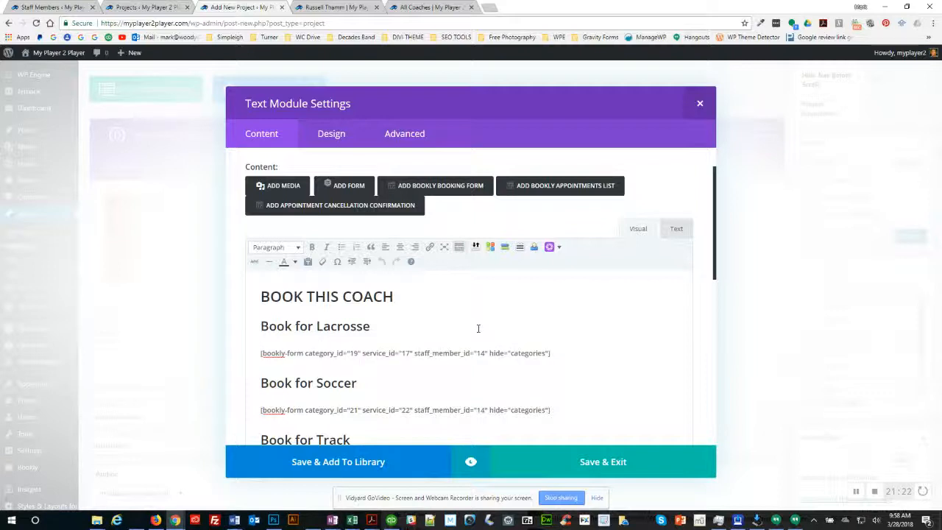
key(ctrl+shift+End)
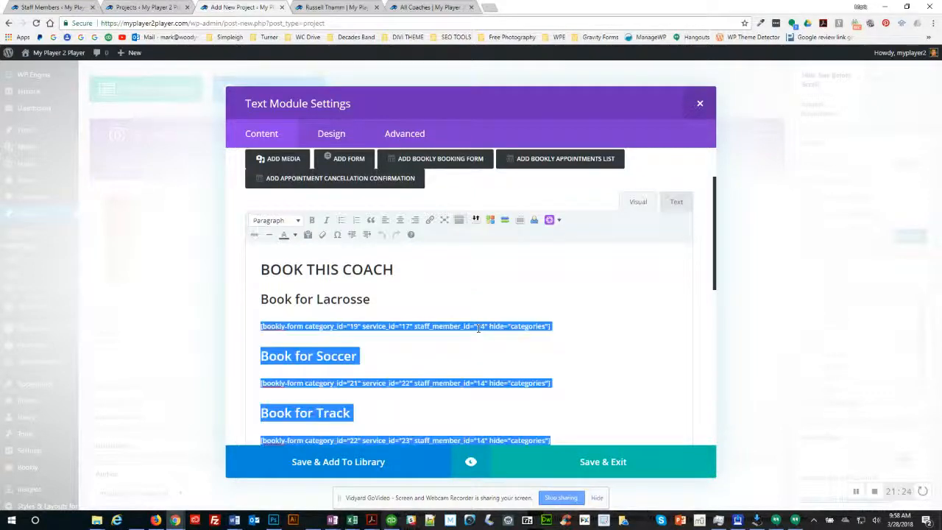
key(Delete)
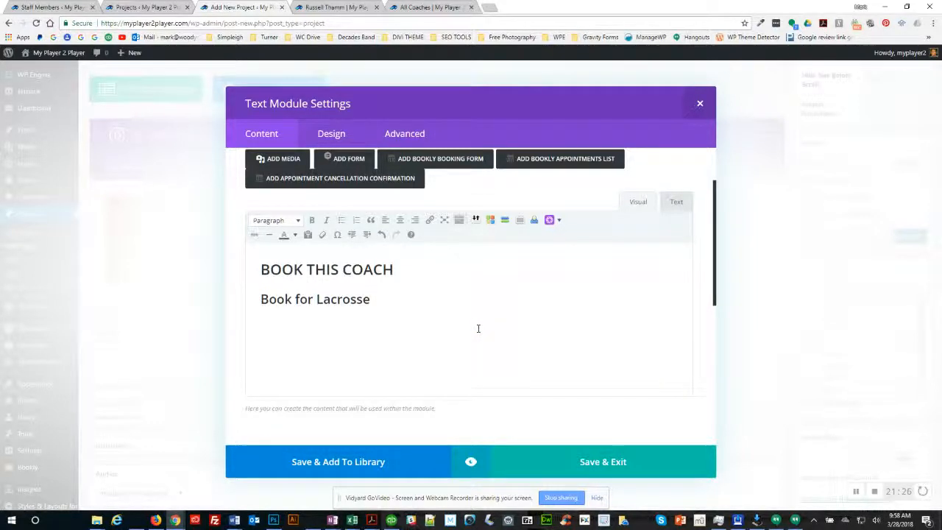
Step: Change the heading to 'Book for Football' and open the Add Bookly Booking Form inserter
key(Left)
key(ctrl+Left)
key(shift+End)
key(Delete)
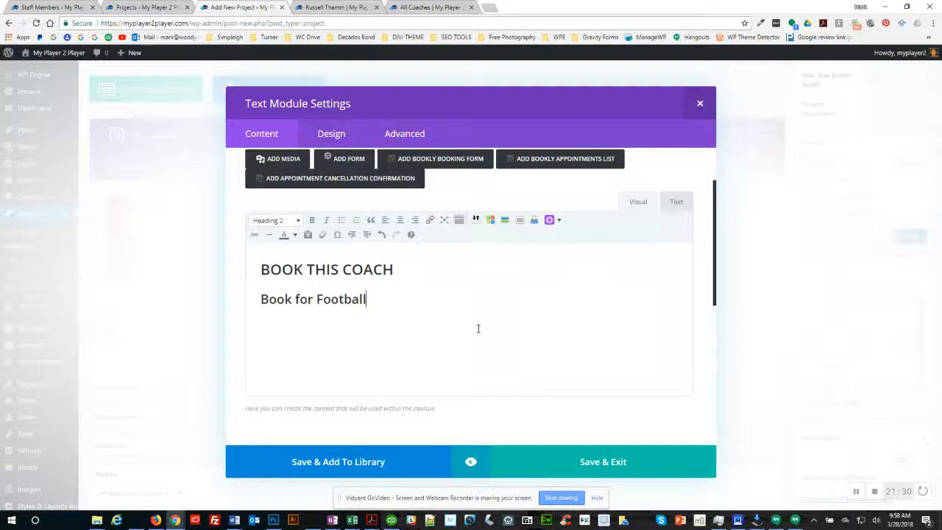
key(Return)
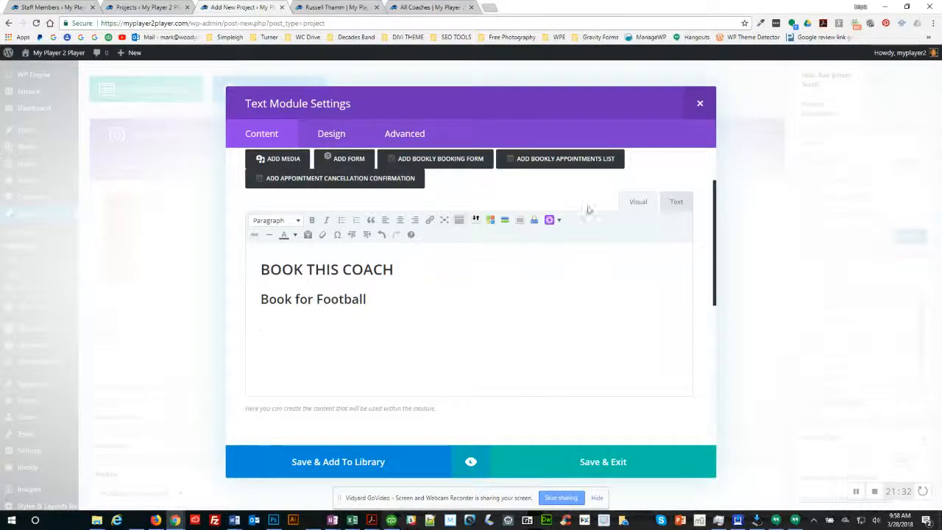
scroll(499, 254, up, 1)
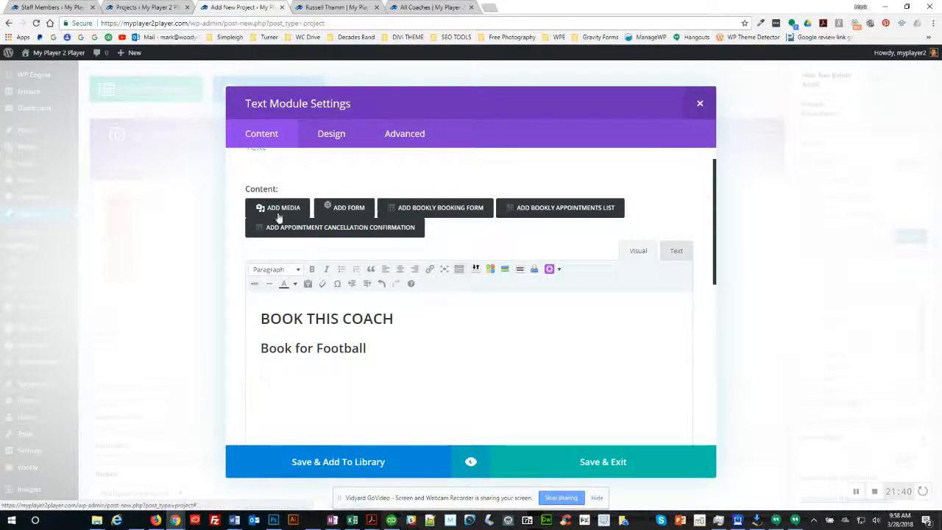
click(444, 212)
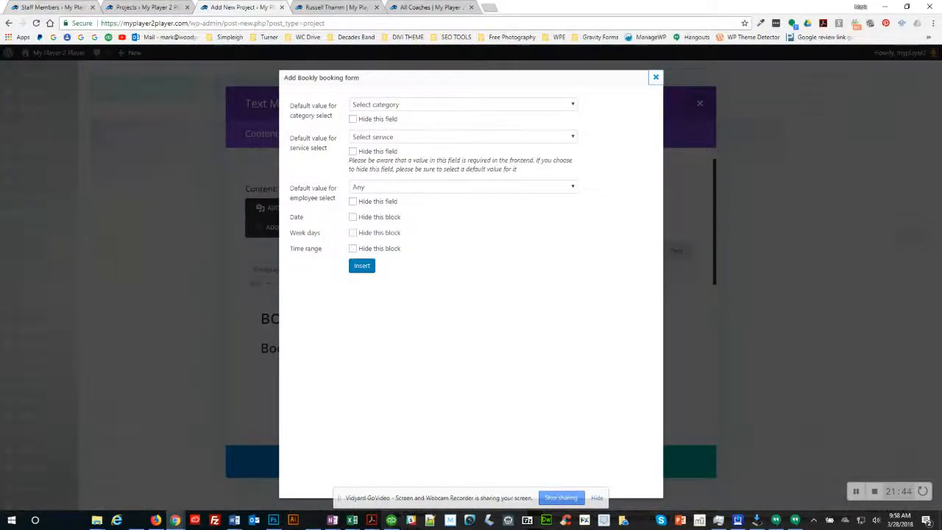
click(51, 8)
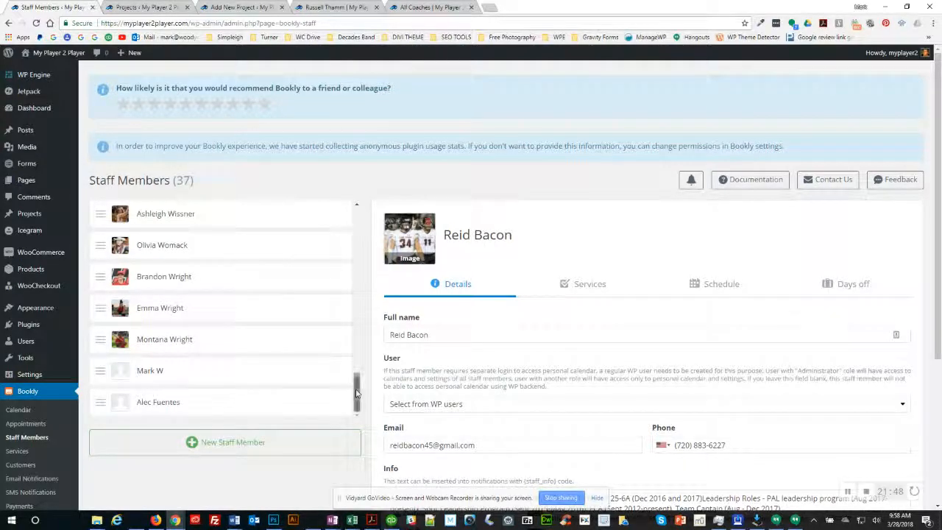
Step: Review the coach's Services and Schedule tabs in Bookly Staff Members
drag(357, 394, 361, 347)
click(181, 318)
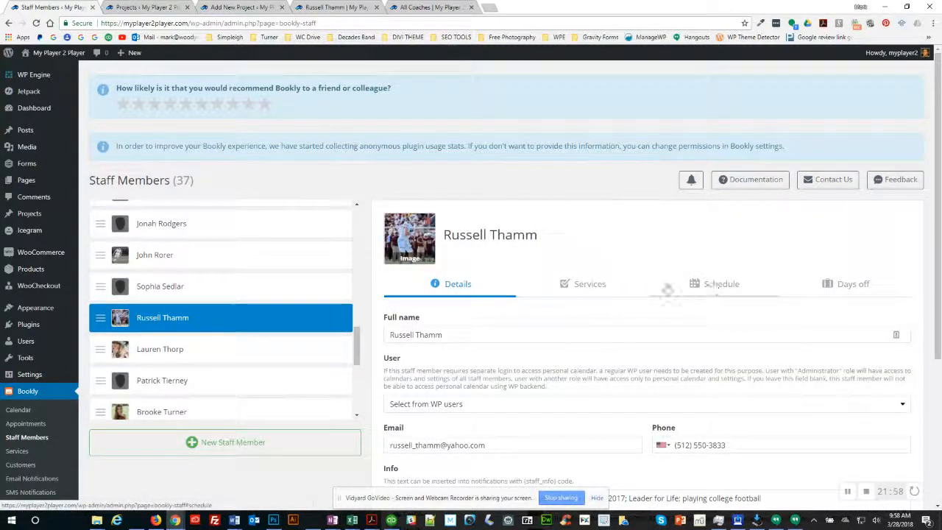
click(594, 290)
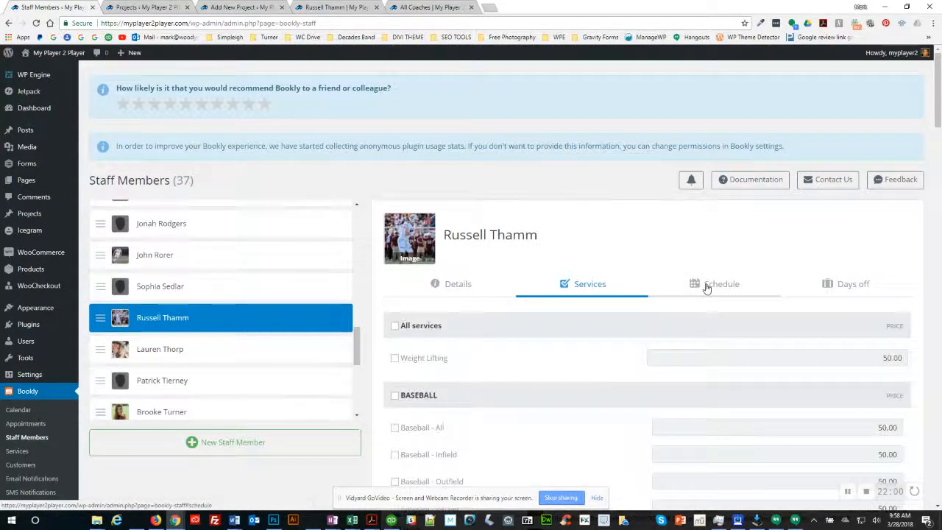
click(706, 287)
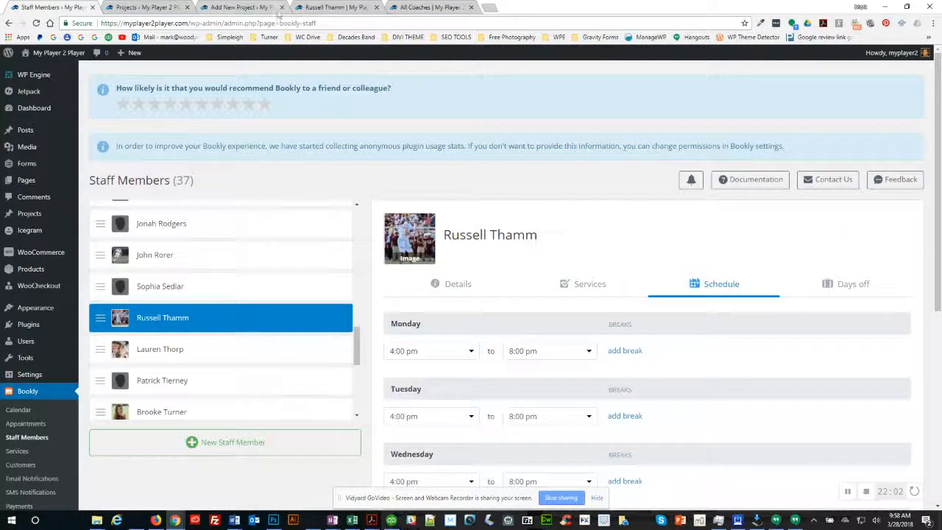
click(264, 9)
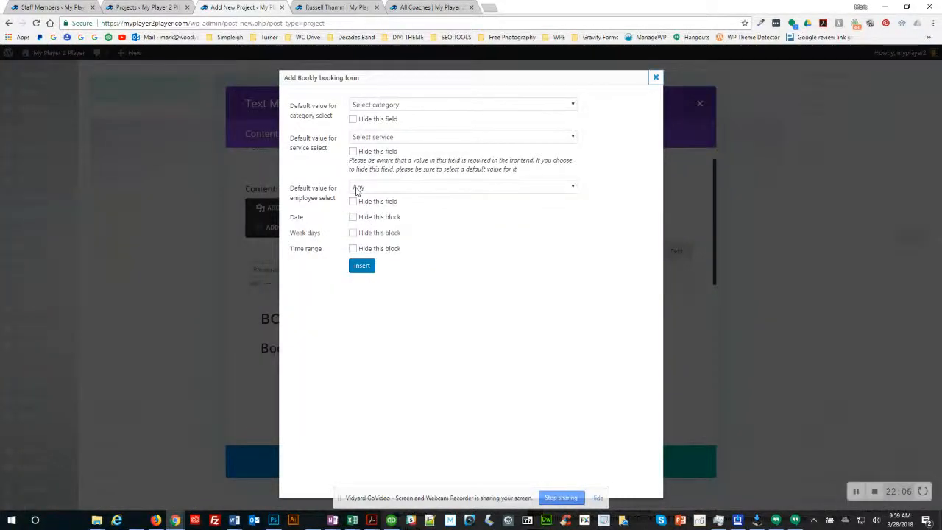
click(358, 189)
text(ru)
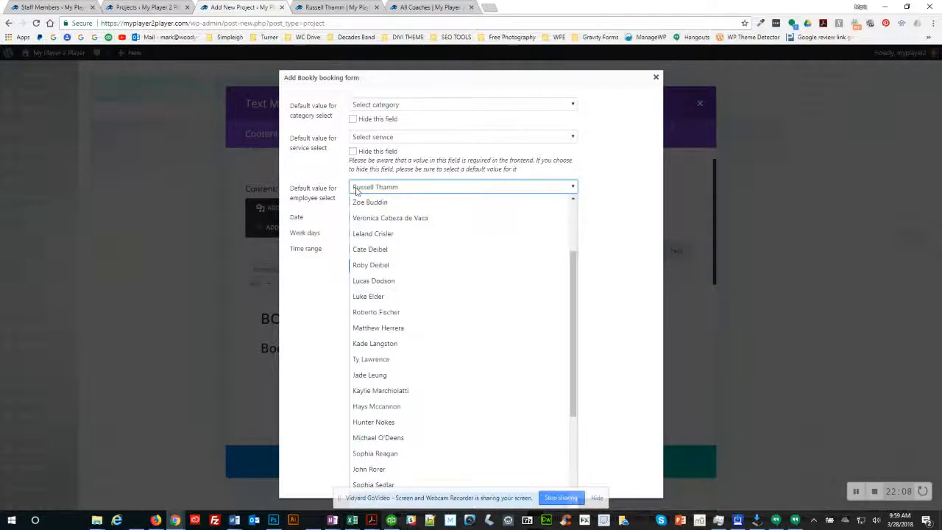
key(Return)
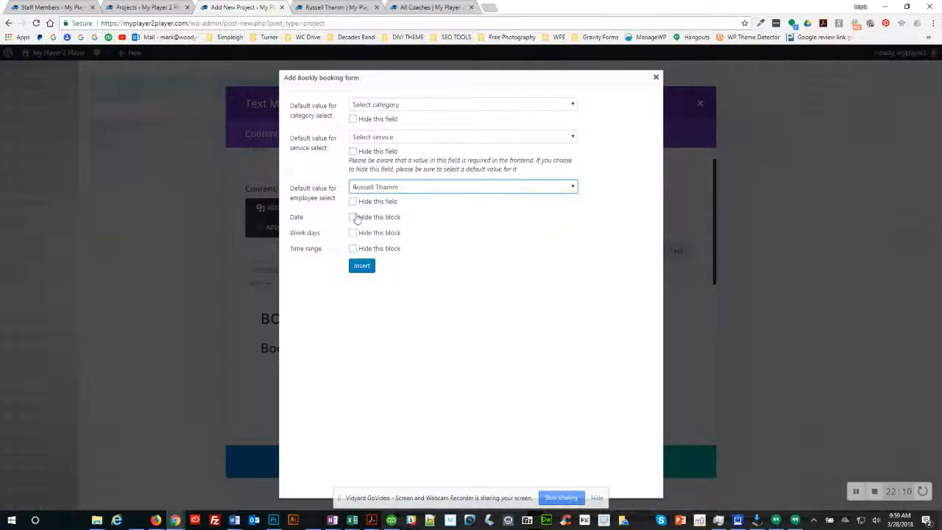
click(352, 218)
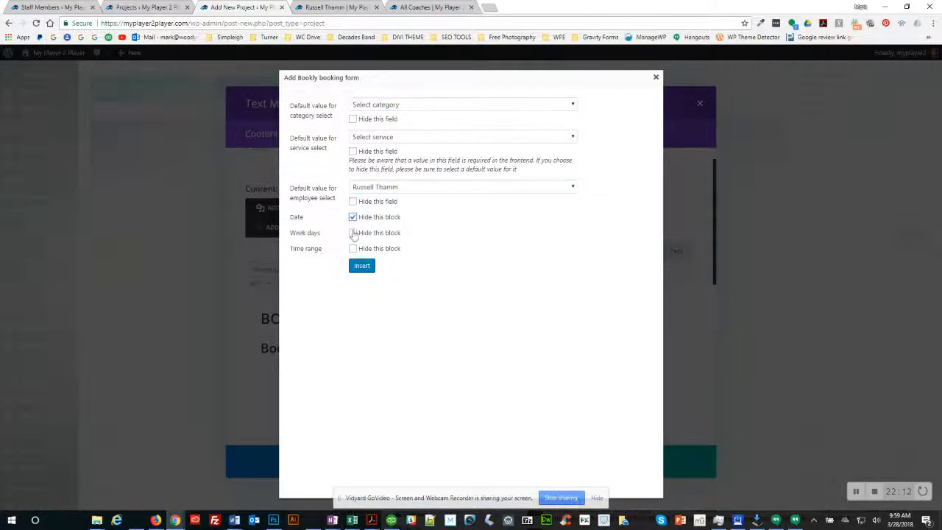
click(353, 250)
click(343, 9)
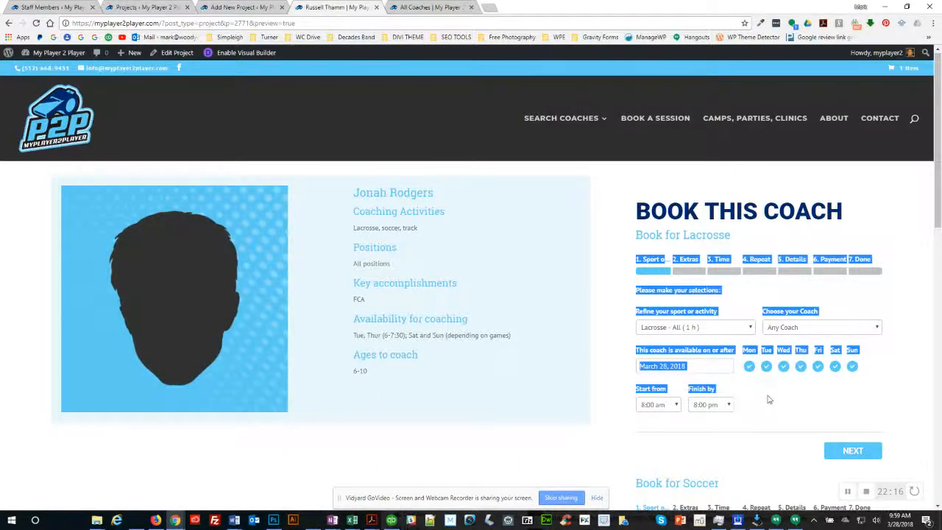
Step: Clear the selection on the coach preview and go back to the Add Bookly booking form dialog
click(692, 359)
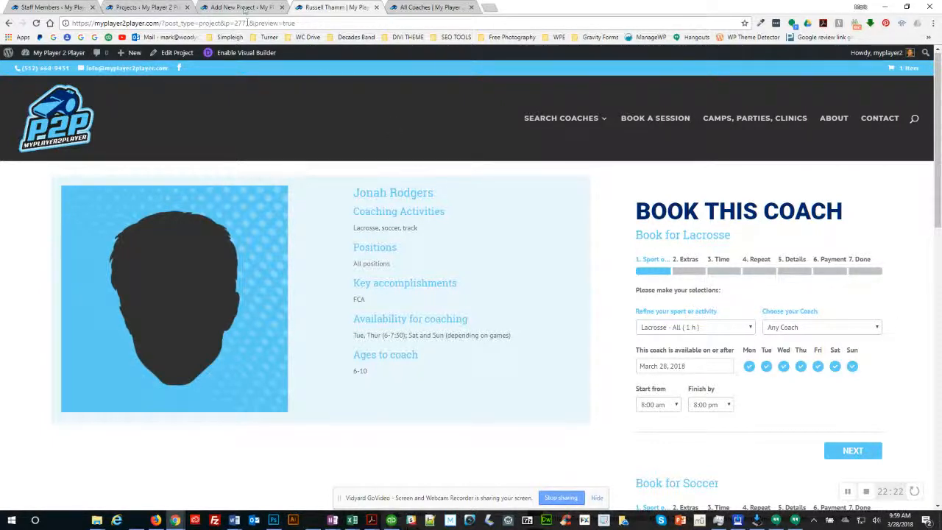
click(248, 7)
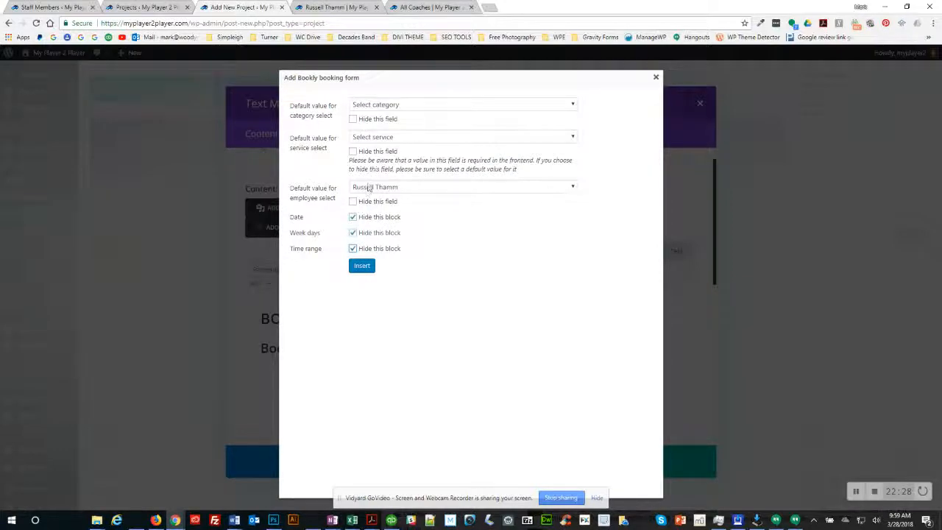
Step: Preset the booking form to hidden category FOOTBALL and service Football - QBs, then insert it
click(375, 107)
key(f)
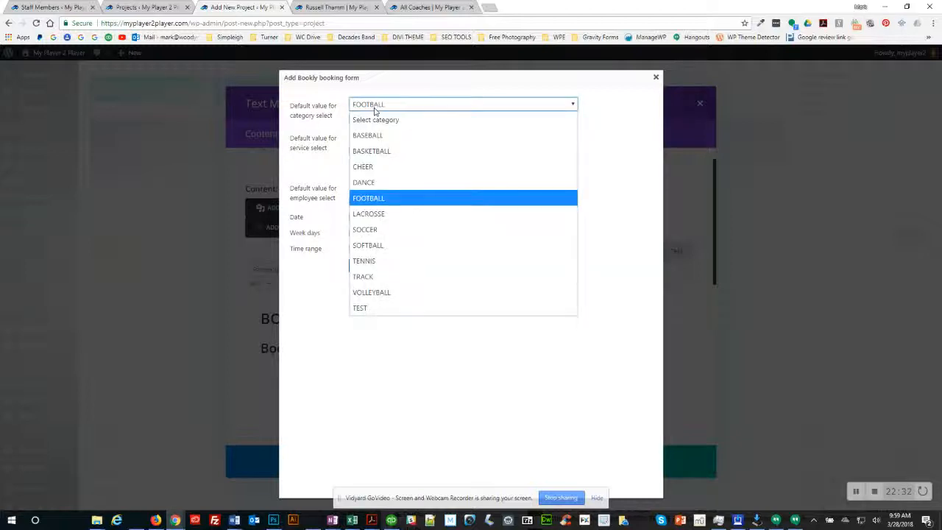
click(372, 198)
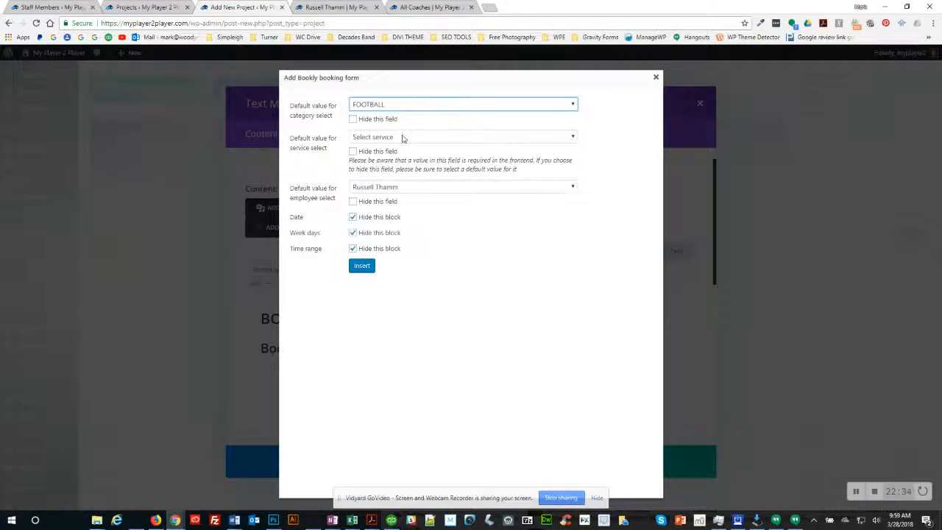
click(355, 120)
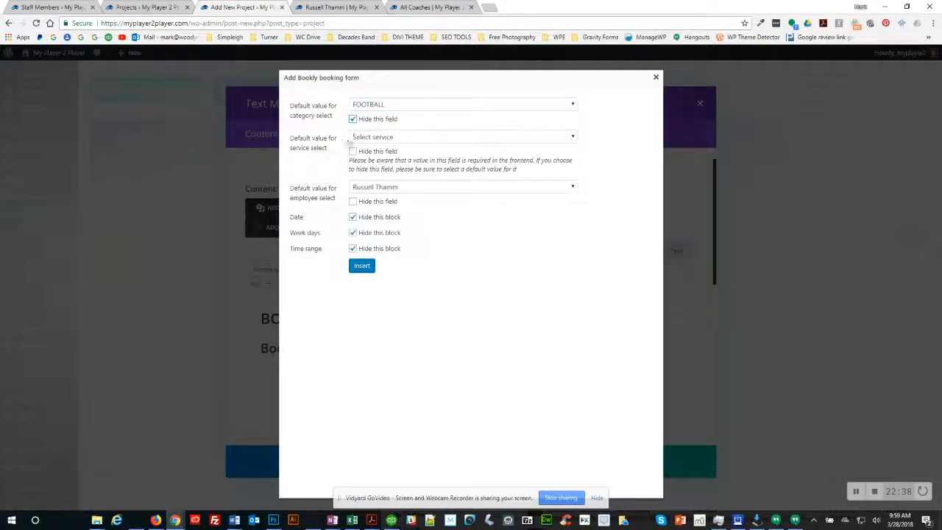
click(368, 139)
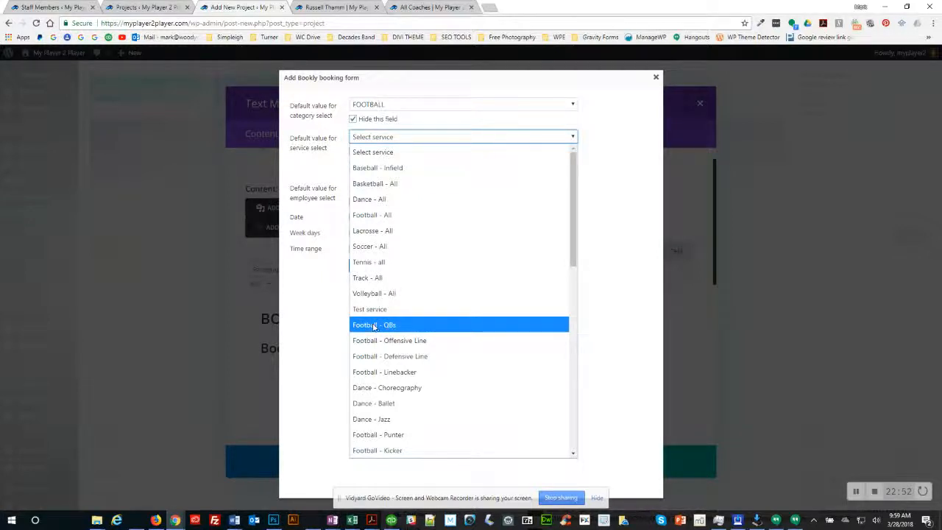
scroll(373, 329, down, 3)
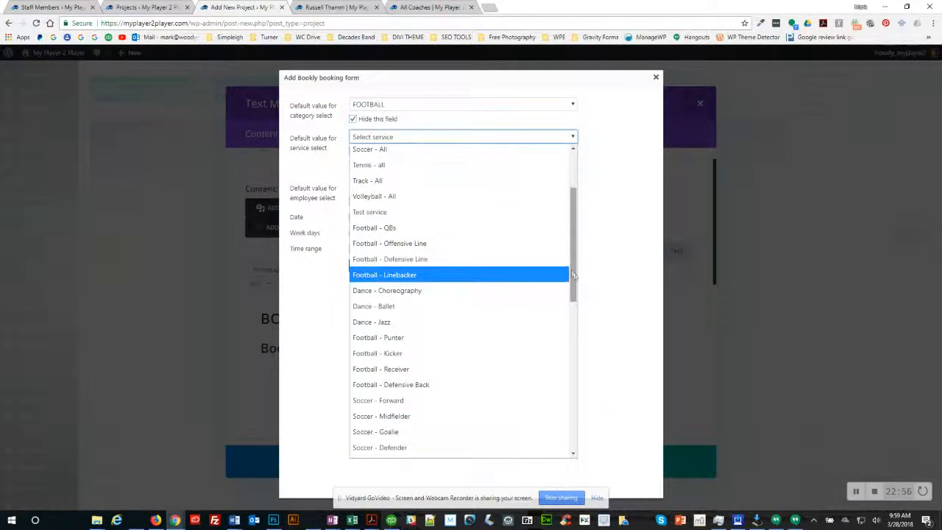
drag(572, 274, 572, 438)
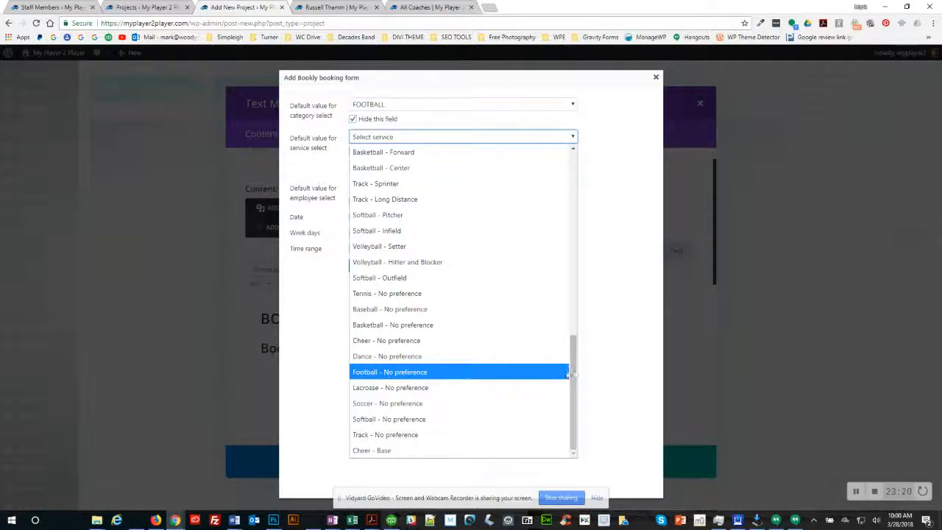
drag(574, 371, 573, 238)
click(374, 199)
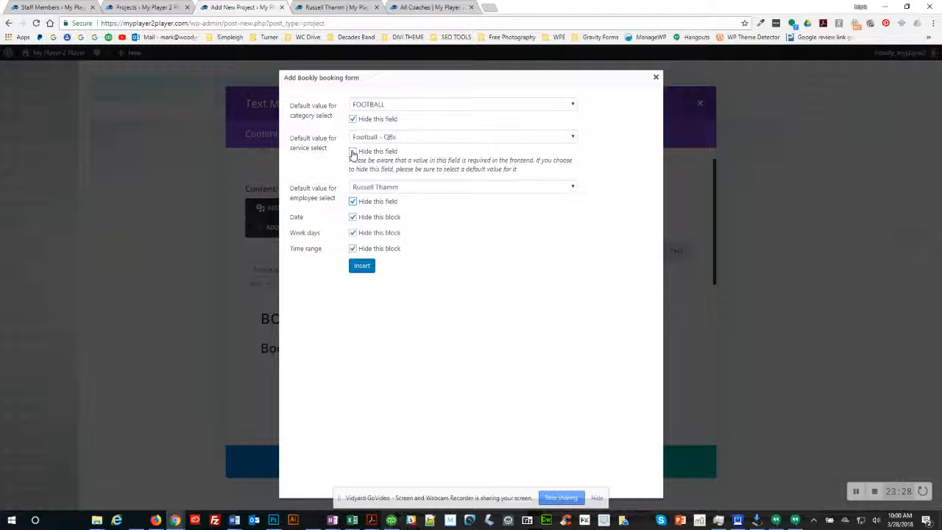
click(361, 267)
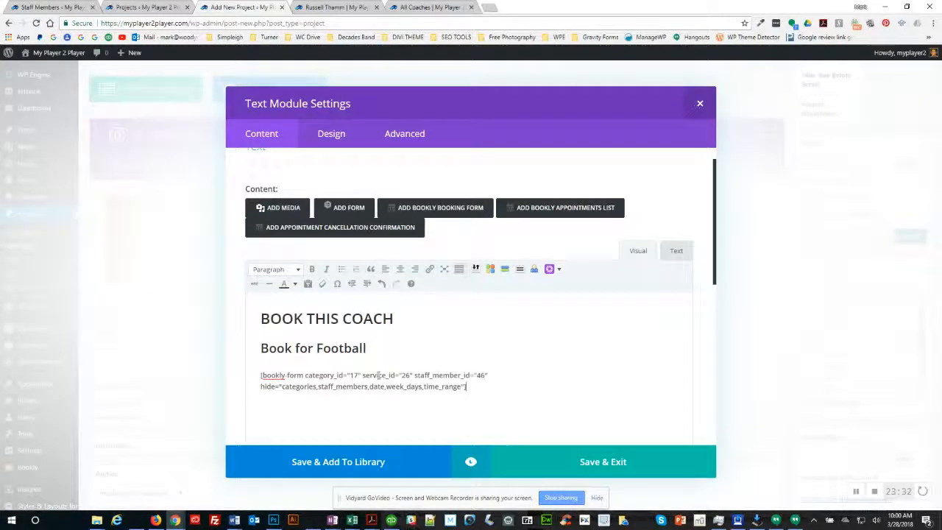
Step: Preview the text module to see the inserted booking form offering Football - QBs
drag(288, 377, 404, 388)
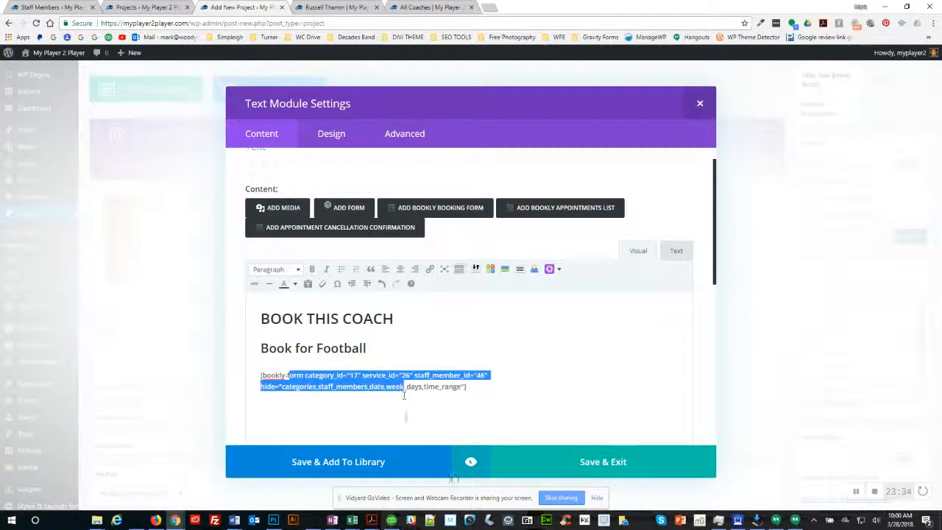
click(470, 462)
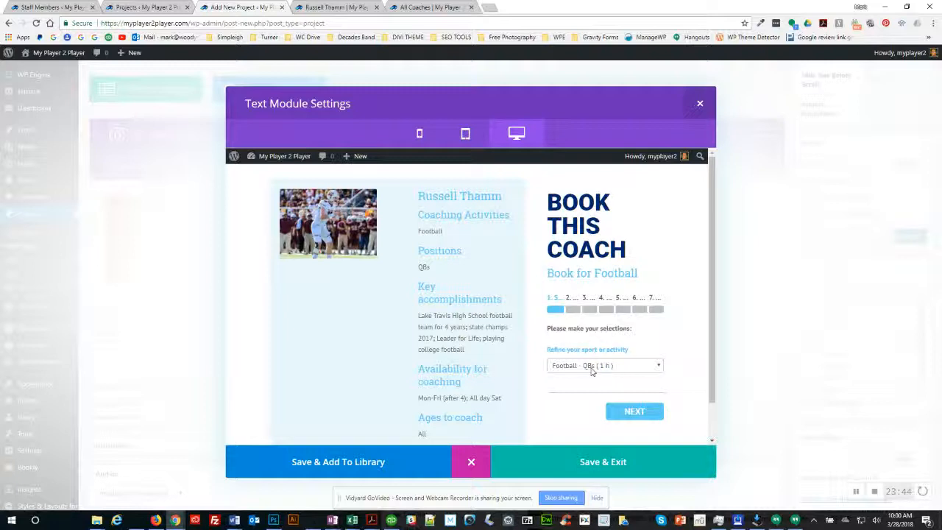
Step: Check the preview form's sport choices, then switch to the Bookly Staff Members page
scroll(631, 368, down, 1)
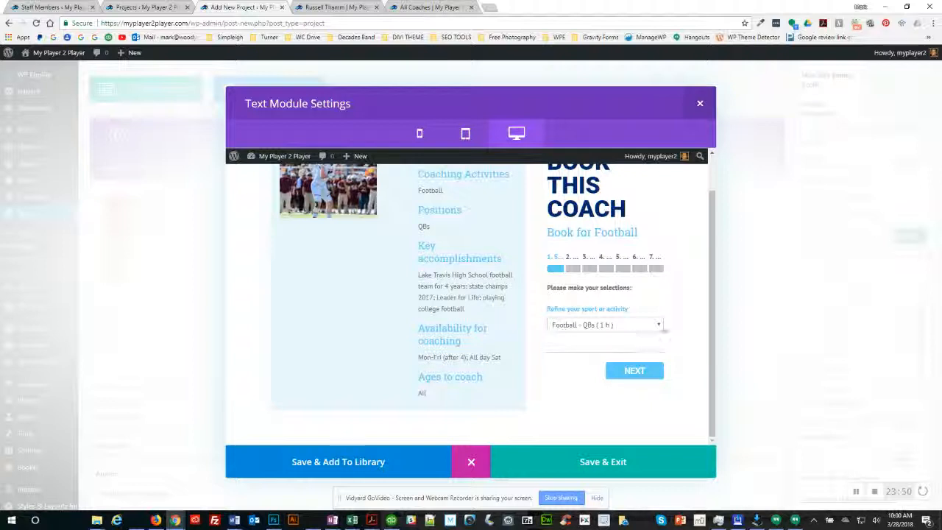
click(659, 327)
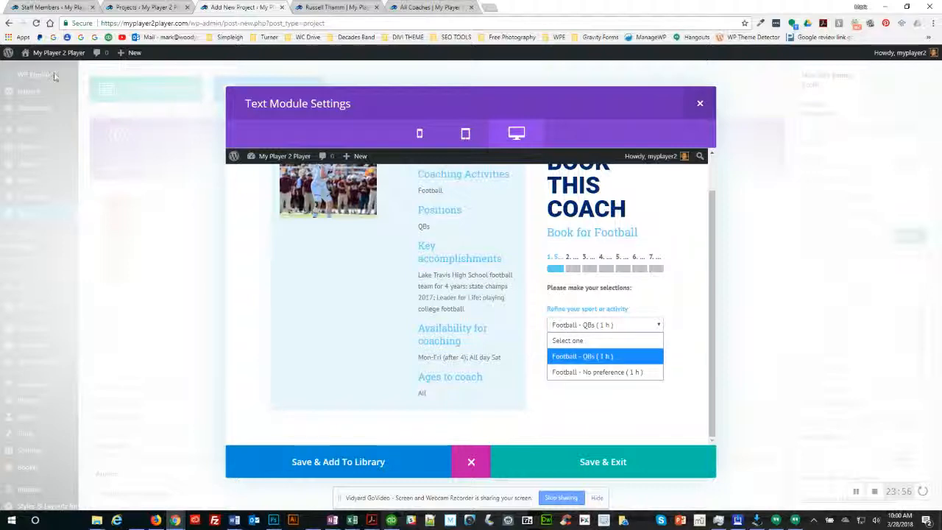
click(58, 10)
click(59, 11)
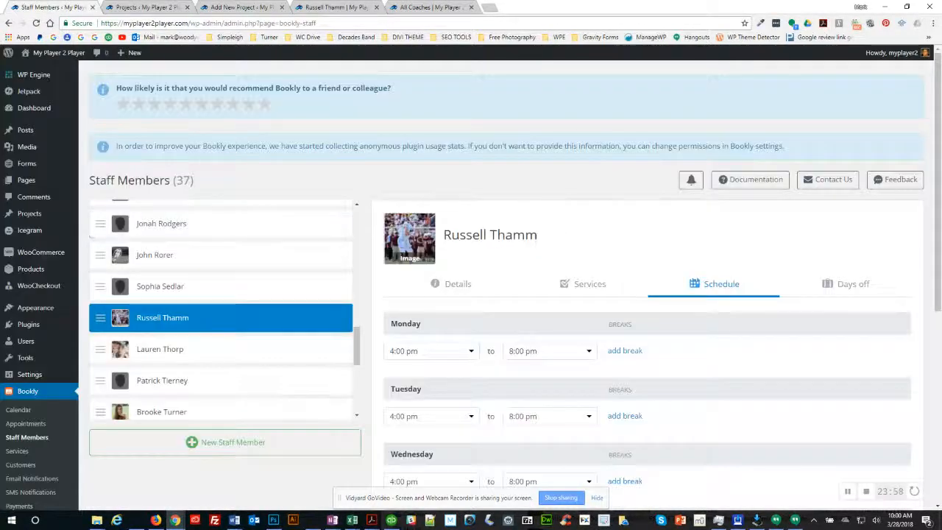
click(592, 284)
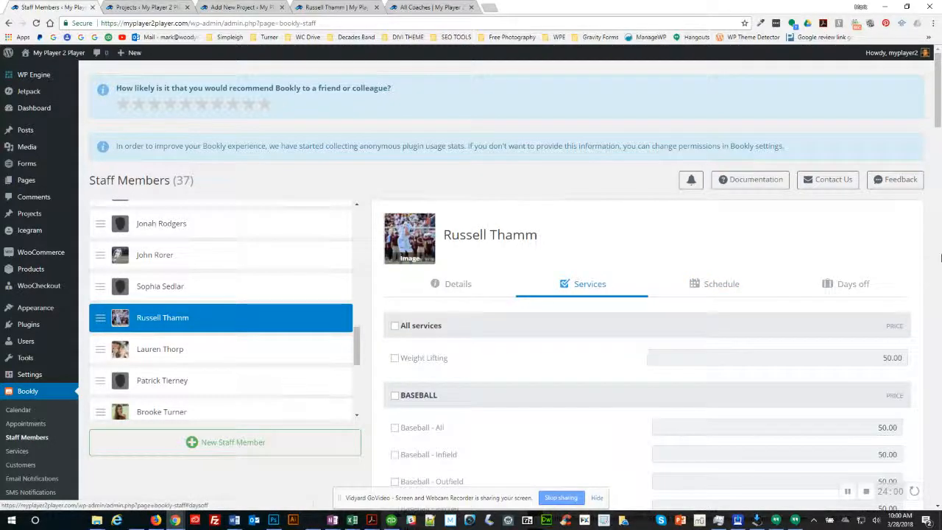
scroll(826, 347, down, 15)
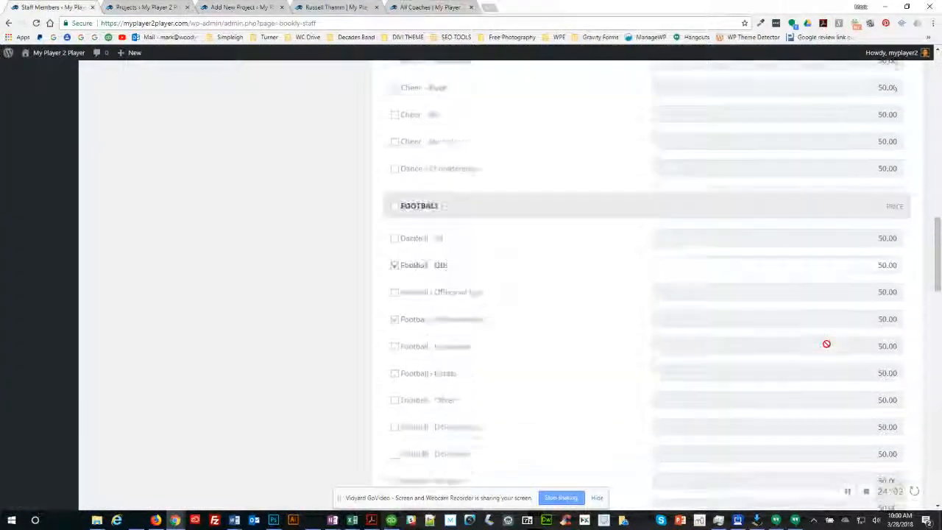
scroll(827, 343, down, 3)
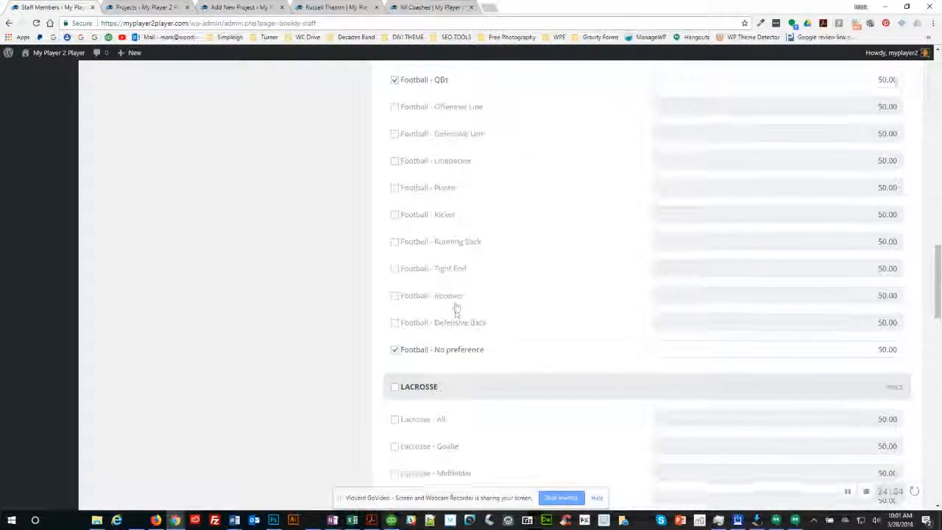
scroll(456, 308, up, 1)
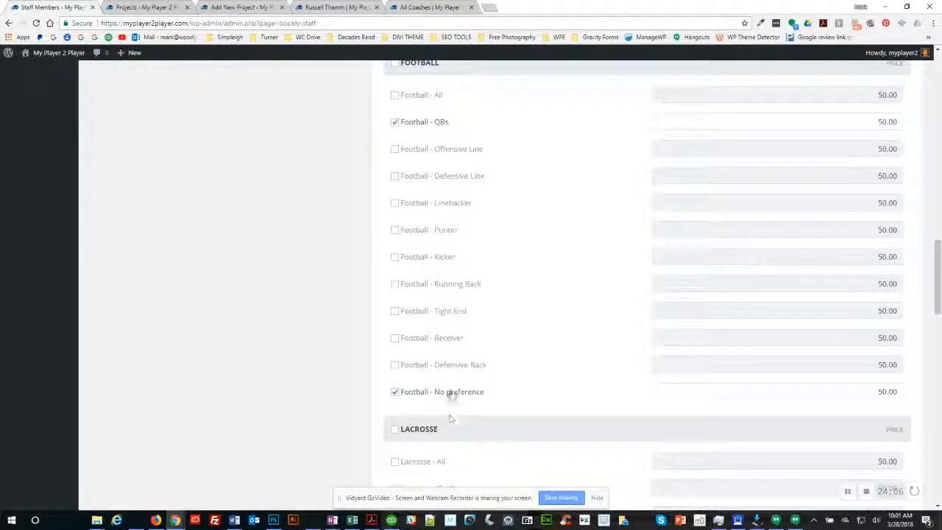
click(293, 7)
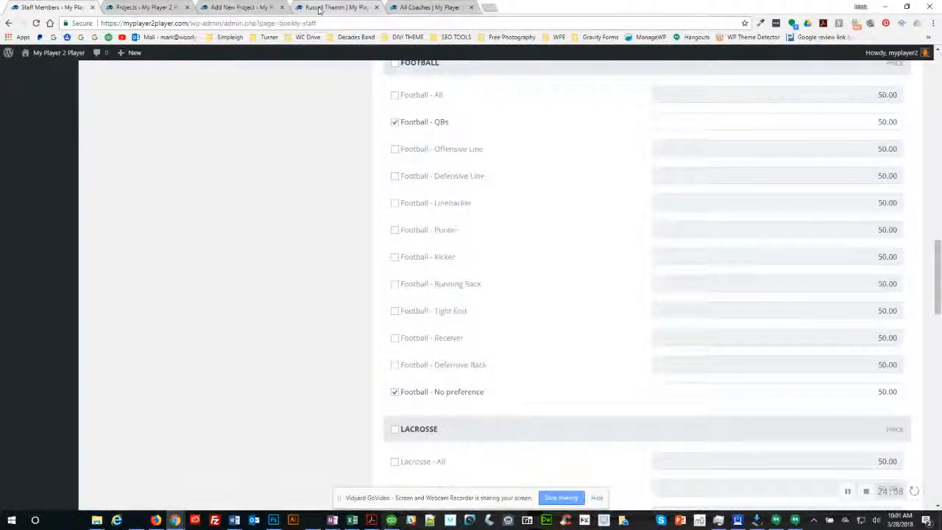
click(254, 6)
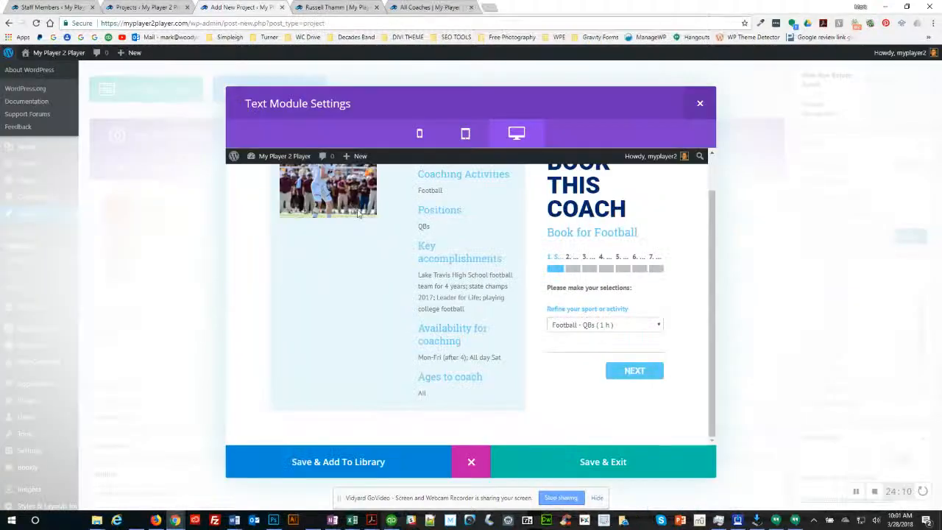
Step: Recheck the sport list, leave the preview, and add an empty paragraph below Book for Football
click(604, 324)
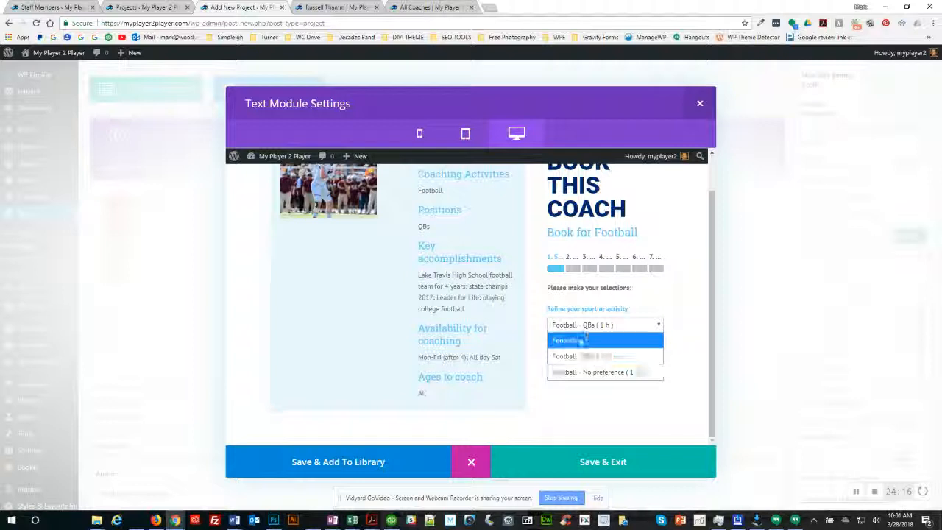
click(618, 393)
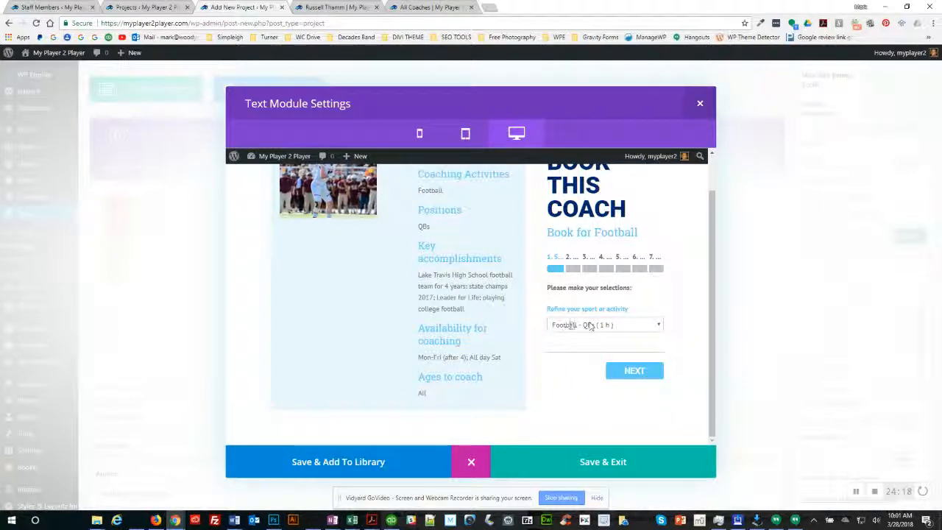
click(471, 462)
click(433, 386)
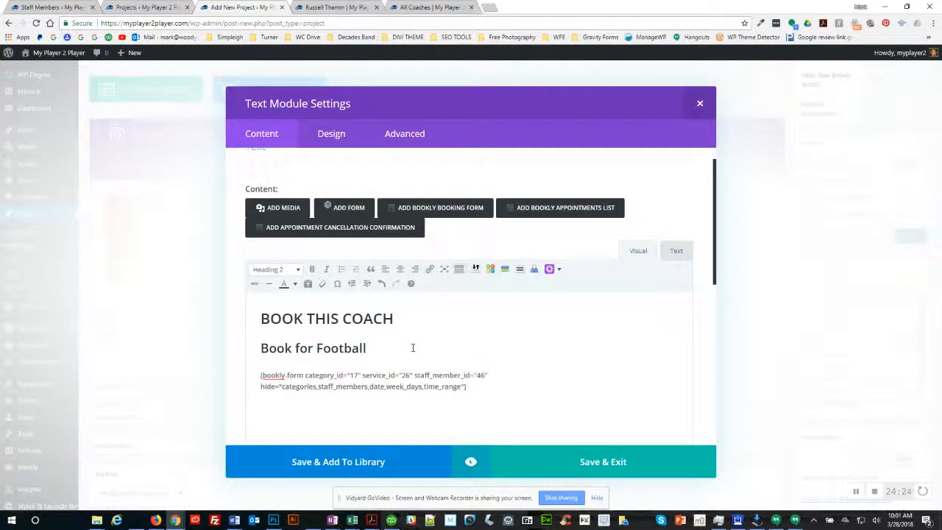
key(Return)
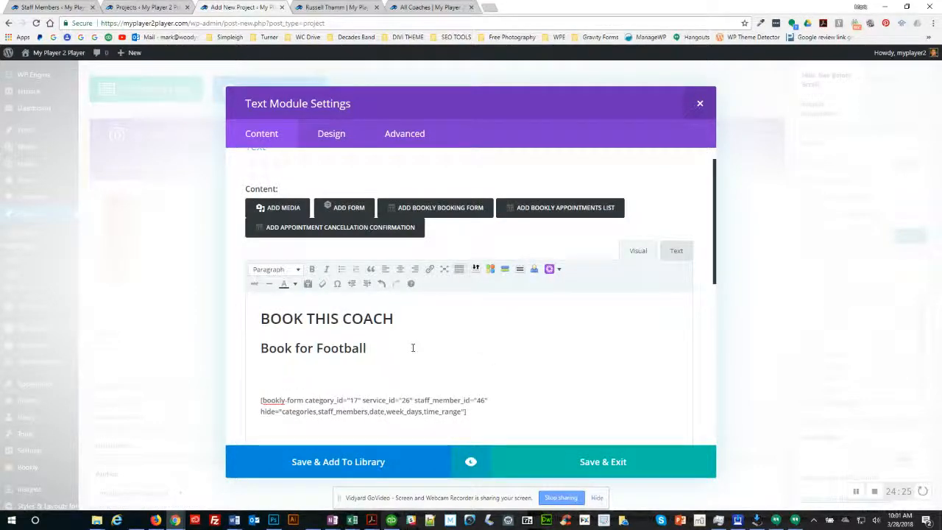
click(436, 207)
click(379, 191)
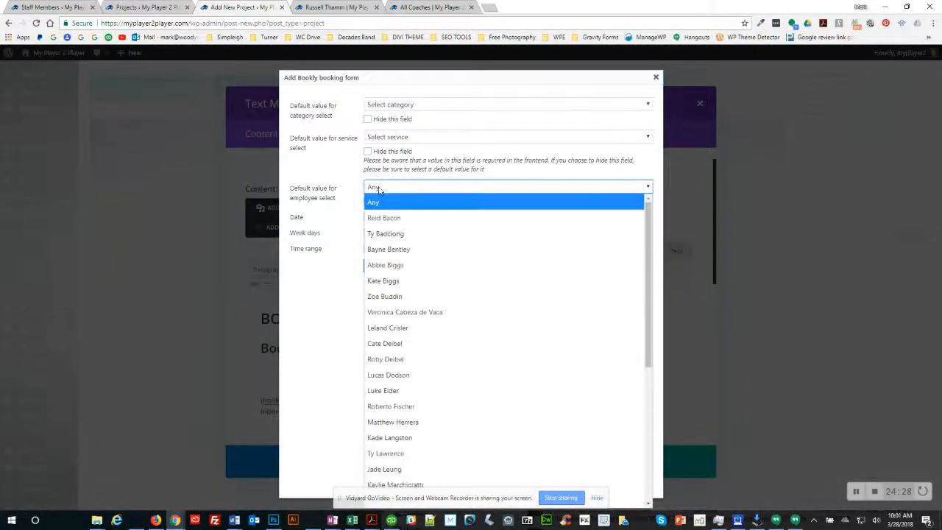
text(ru)
key(Return)
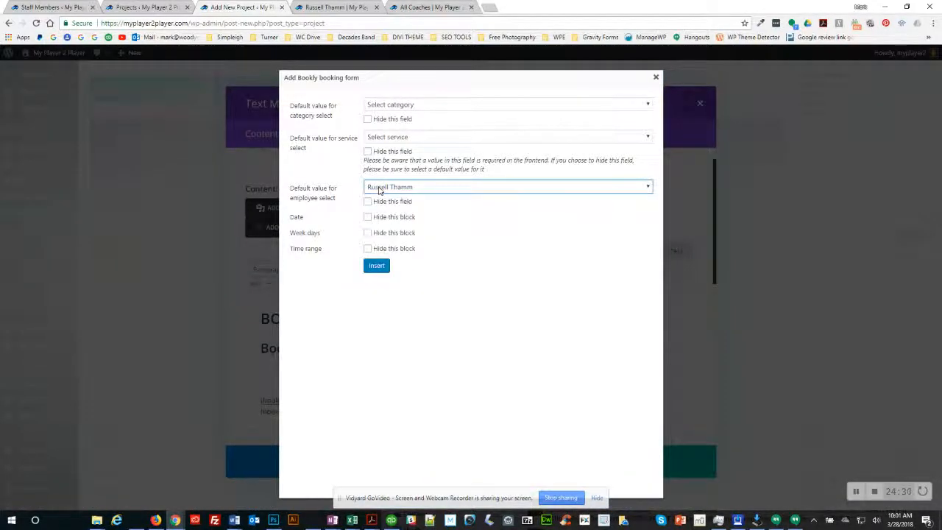
click(367, 217)
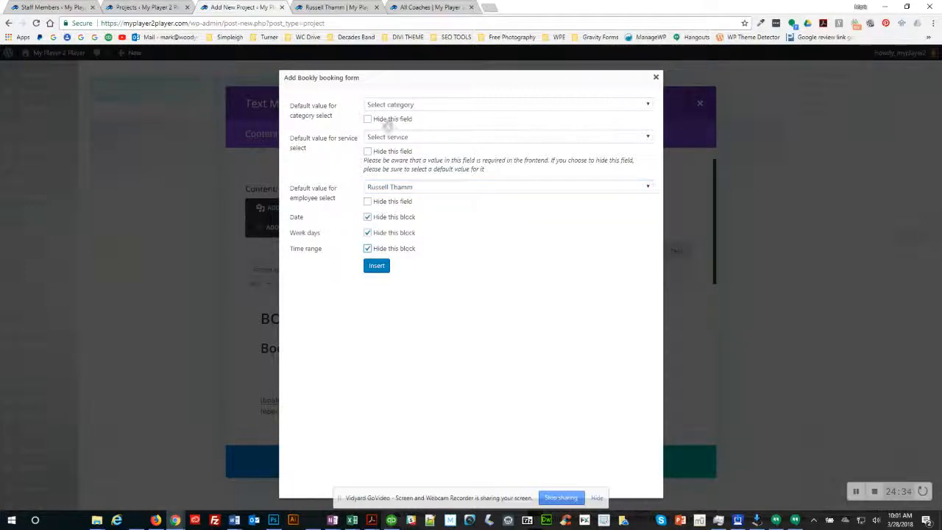
Step: Set hidden category FOOTBALL and service Football - QBs, then insert the shortcode
click(387, 106)
text(f)
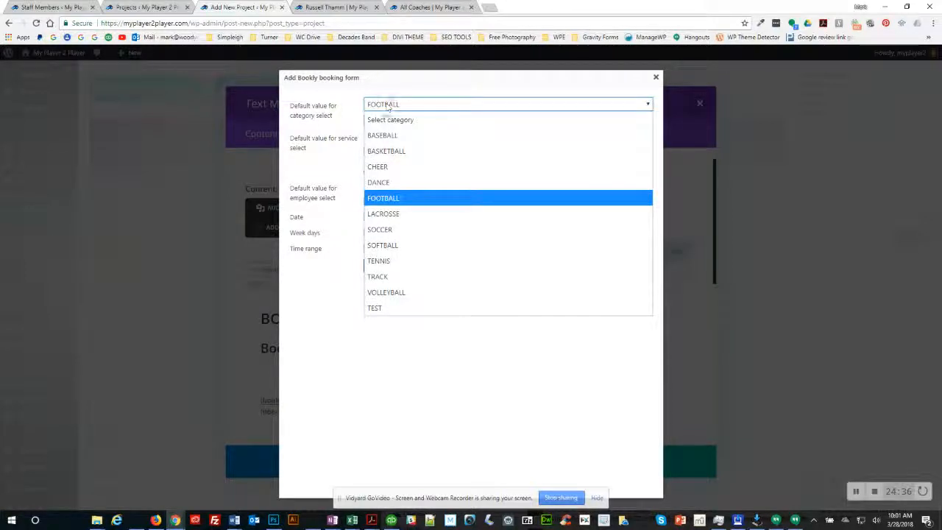
key(Return)
click(367, 120)
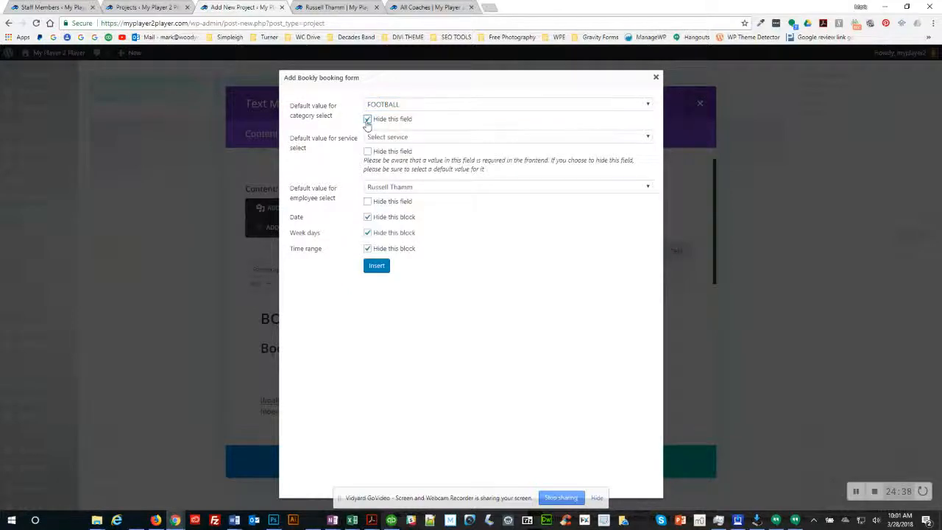
click(383, 138)
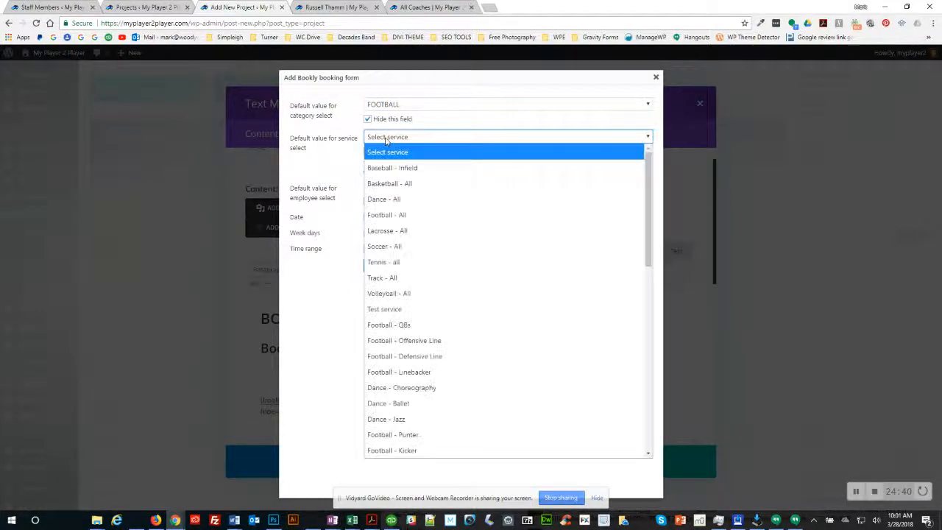
click(389, 324)
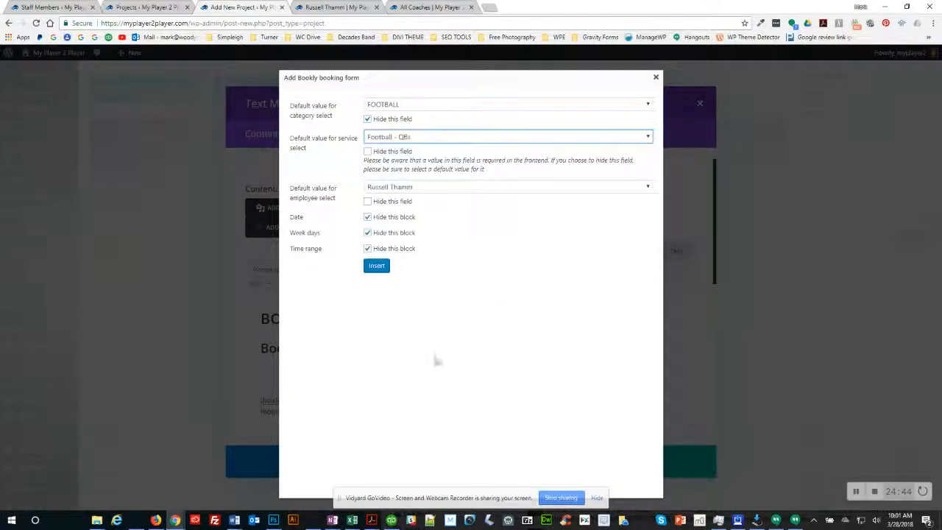
click(376, 266)
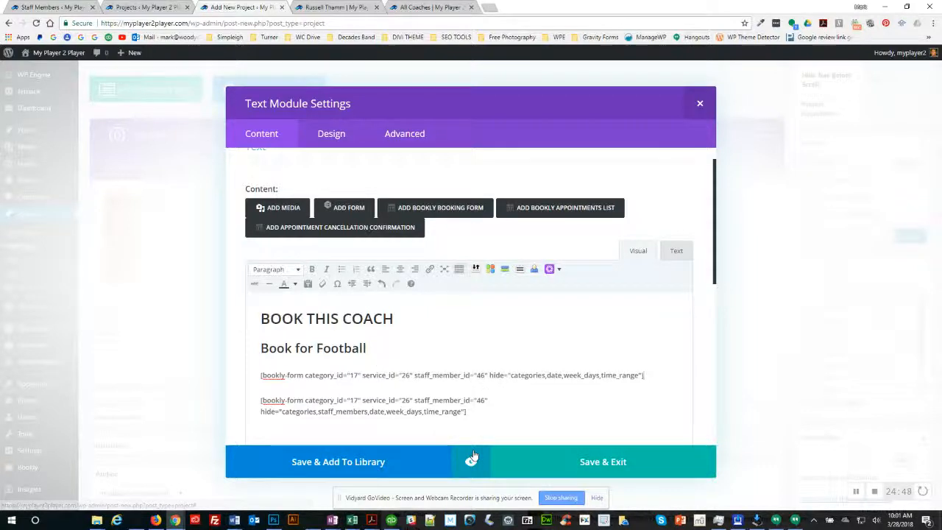
Step: Preview the module and compare the new coach-choice form against the Football - QBs-only form
click(471, 462)
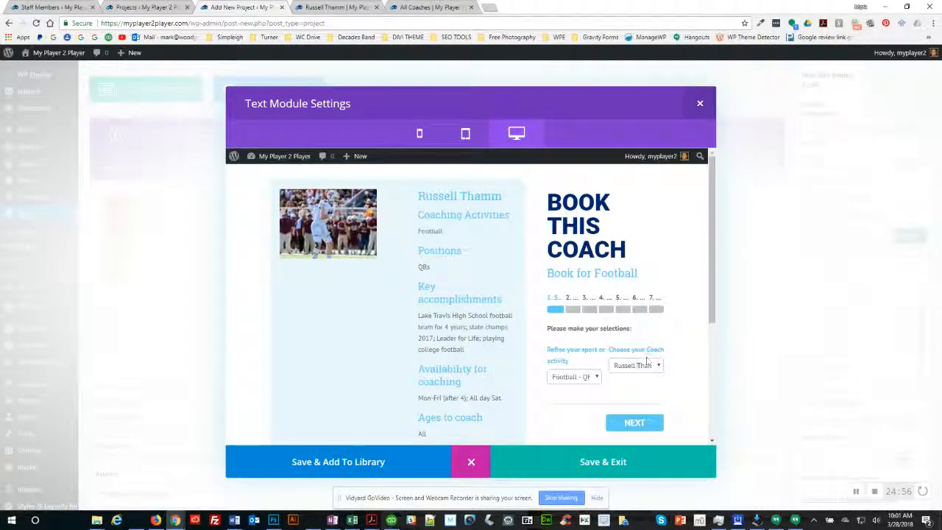
scroll(622, 368, down, 3)
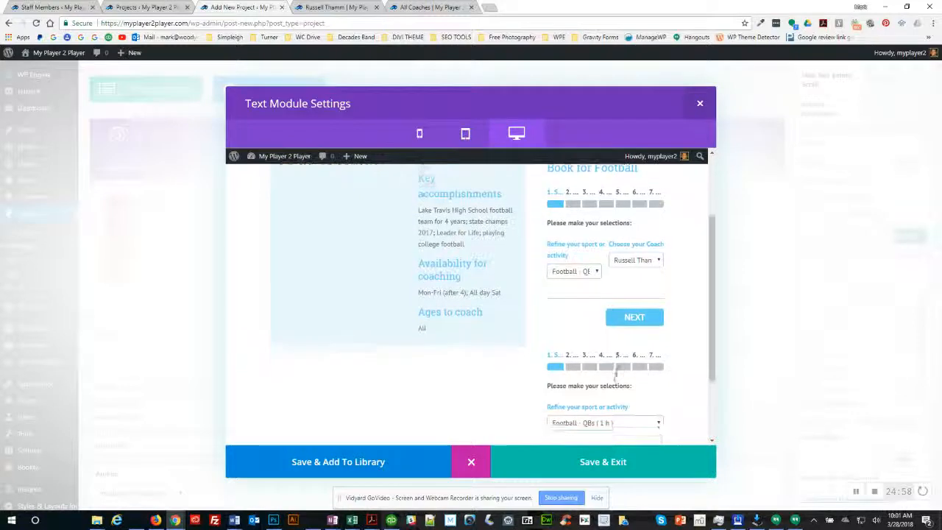
scroll(618, 361, down, 2)
scroll(579, 272, up, 1)
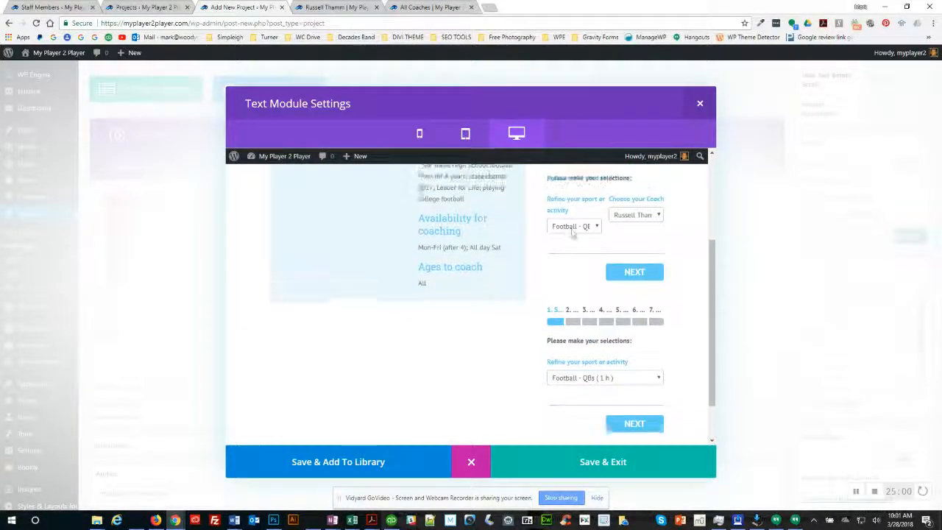
scroll(577, 239, up, 1)
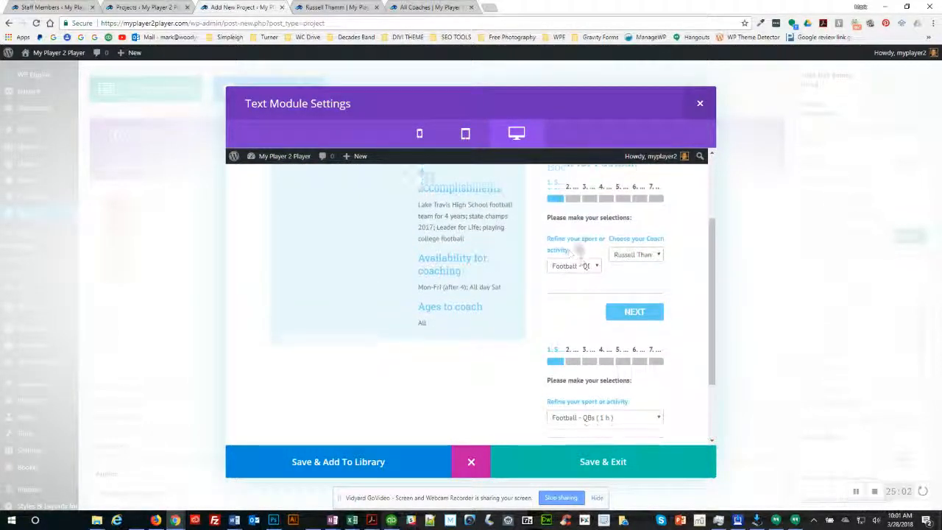
scroll(582, 251, up, 1)
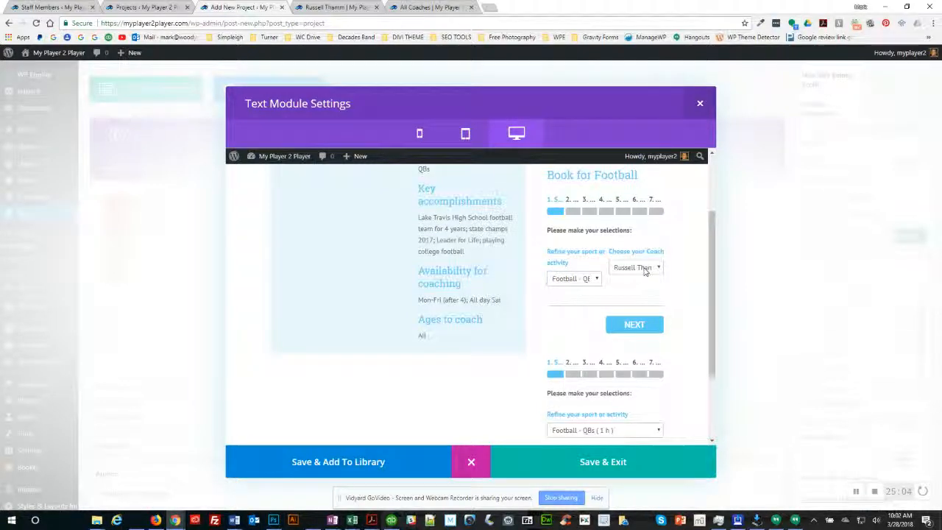
Step: Delete the old bookly-form shortcode, save the text module, and preview the project page
click(470, 464)
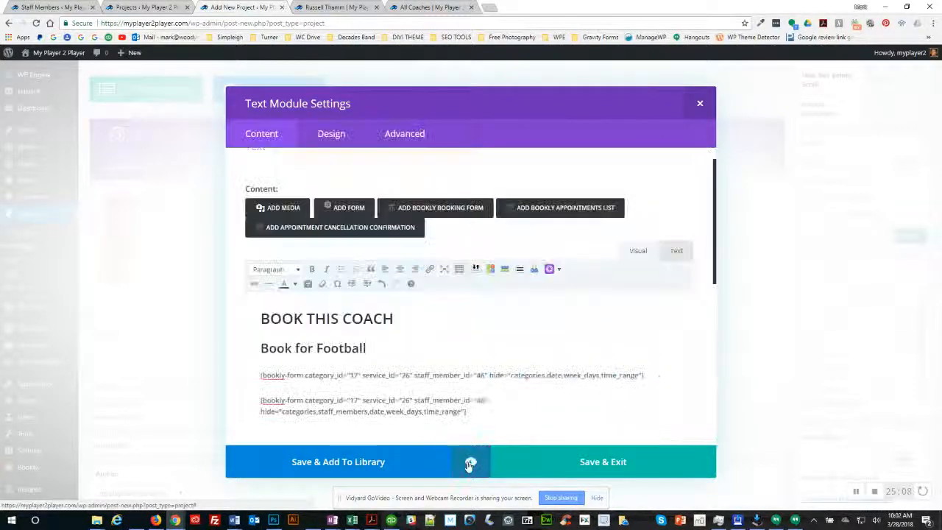
triple_click(373, 405)
key(BackSpace)
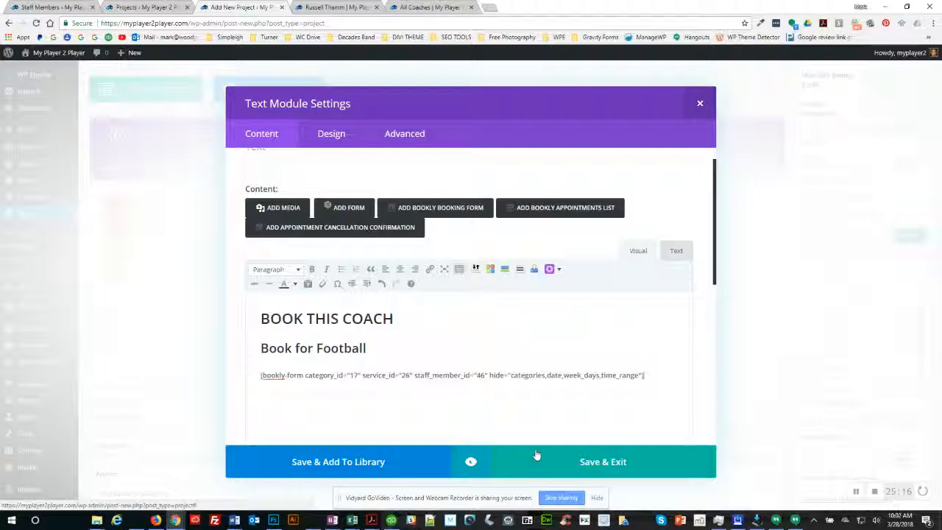
click(597, 463)
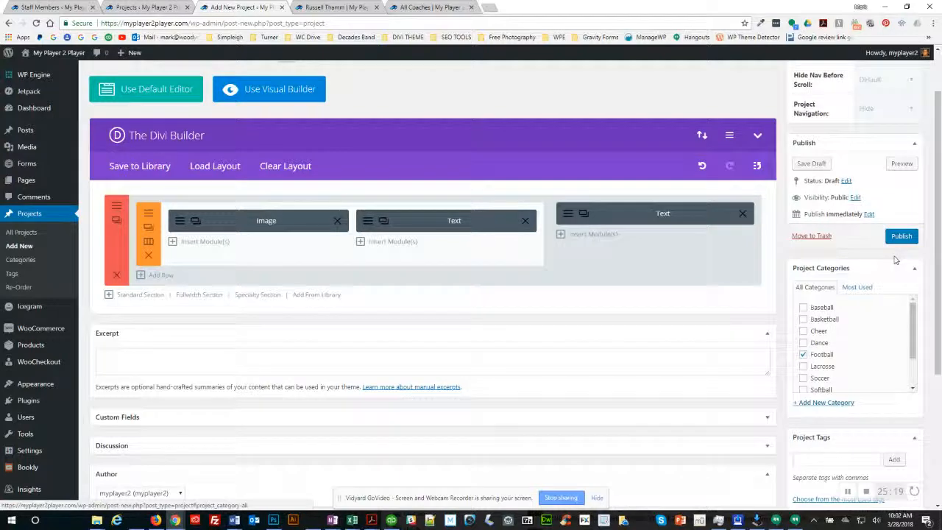
click(904, 167)
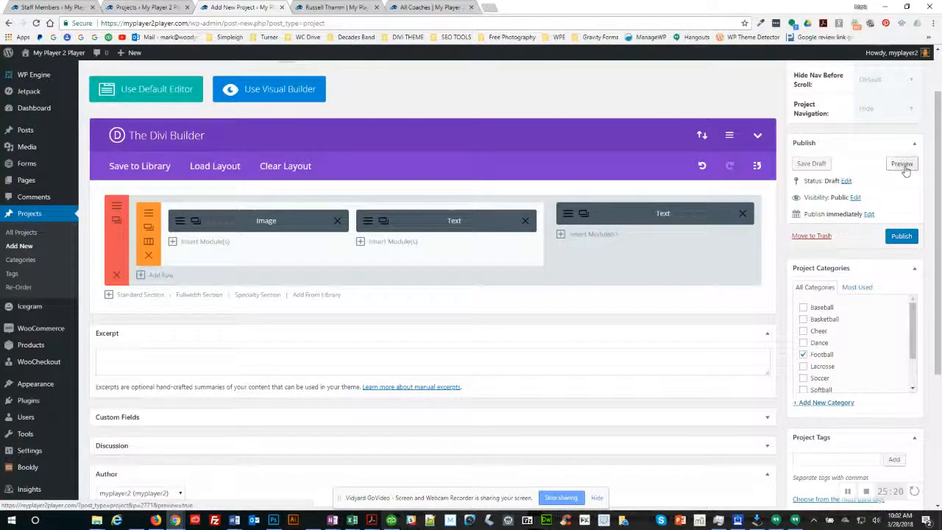
click(353, 13)
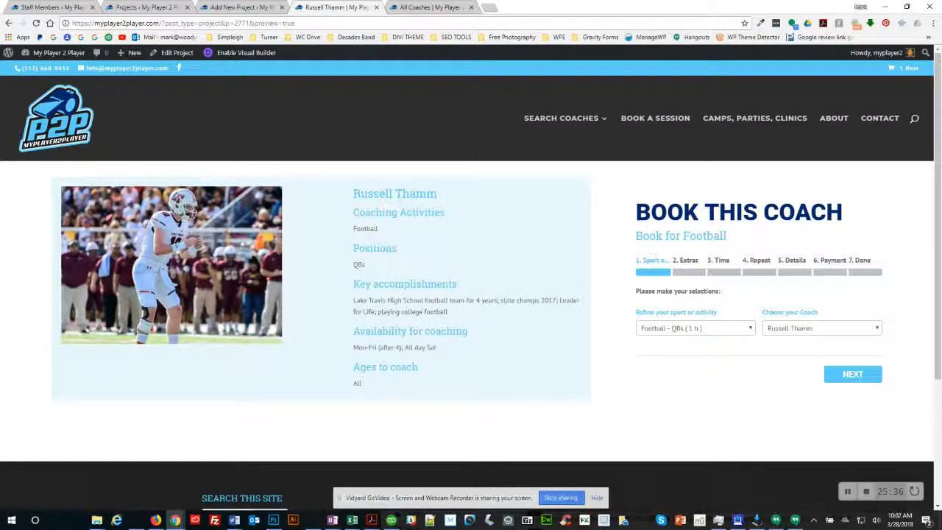
click(751, 331)
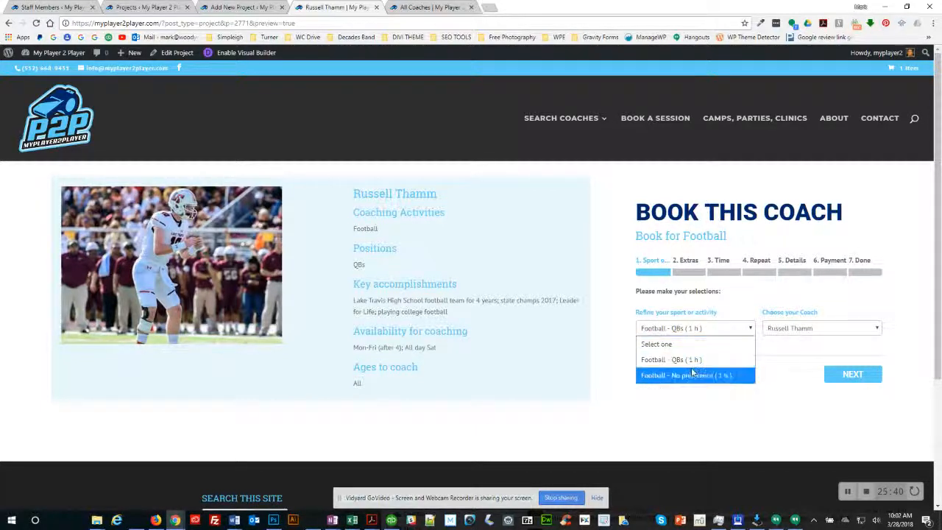
click(680, 403)
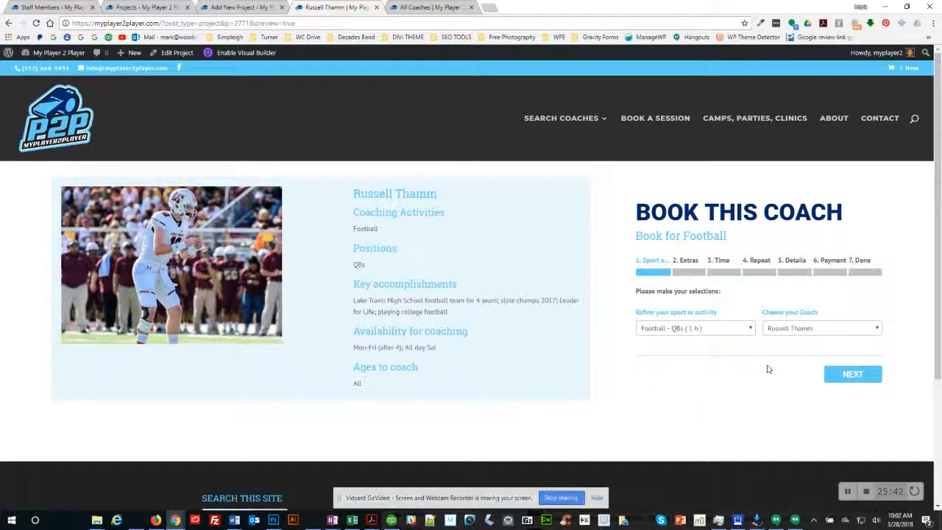
click(237, 9)
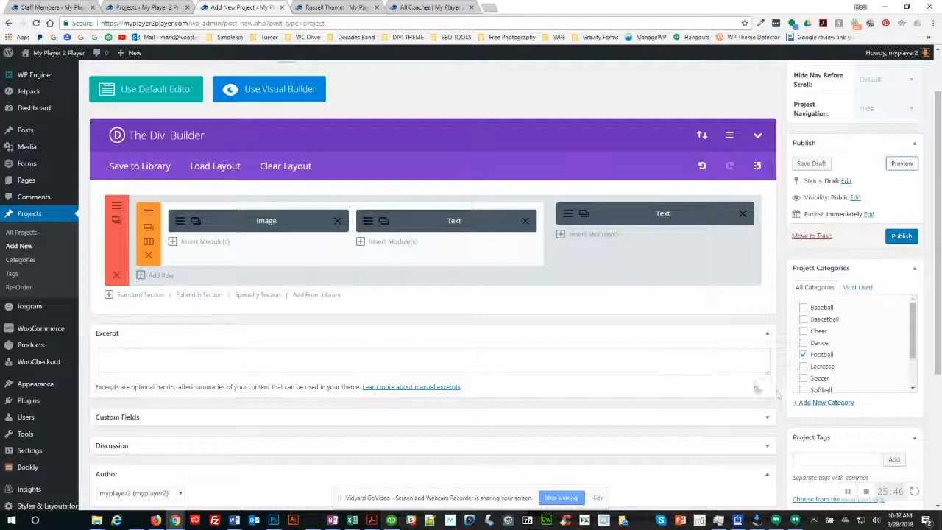
scroll(746, 366, down, 1)
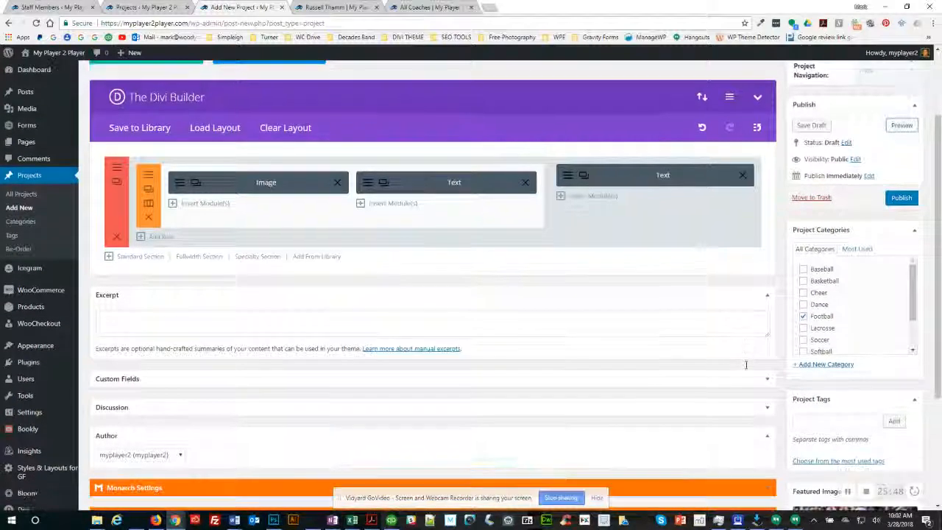
scroll(745, 366, down, 3)
scroll(746, 368, up, 3)
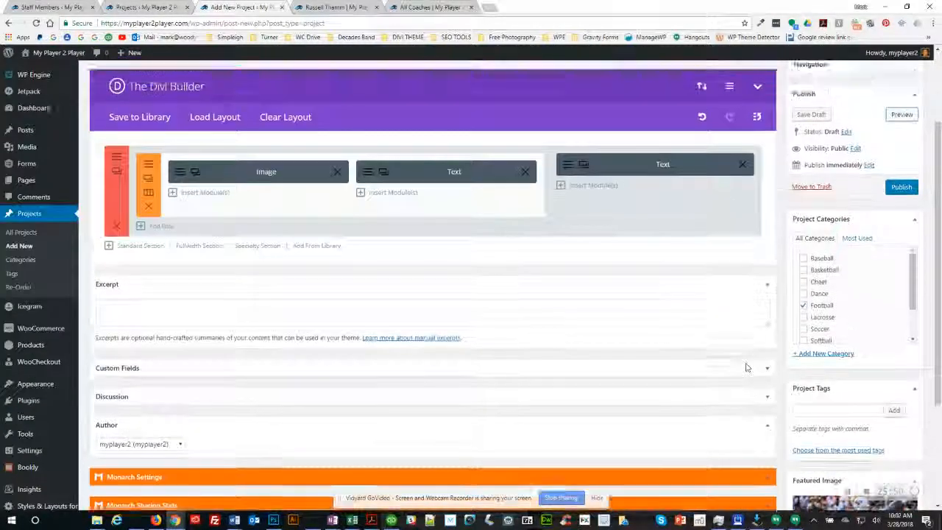
scroll(746, 366, up, 1)
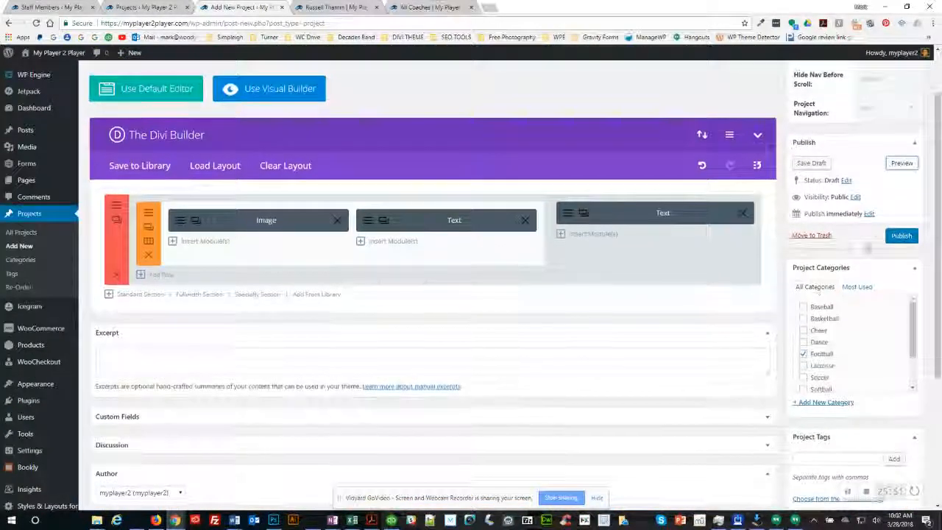
click(901, 236)
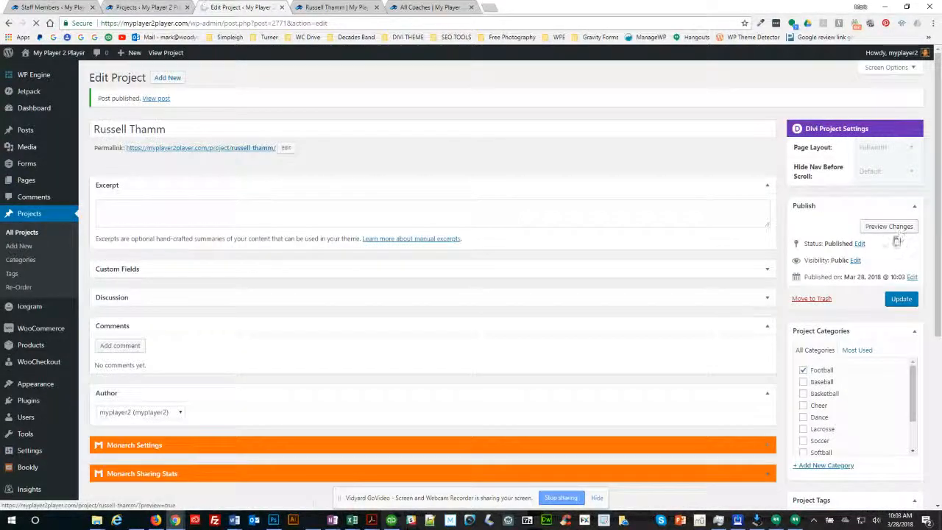
Step: View the coach's public page from the Football coaches listing, then return to the staff services checklist
click(431, 7)
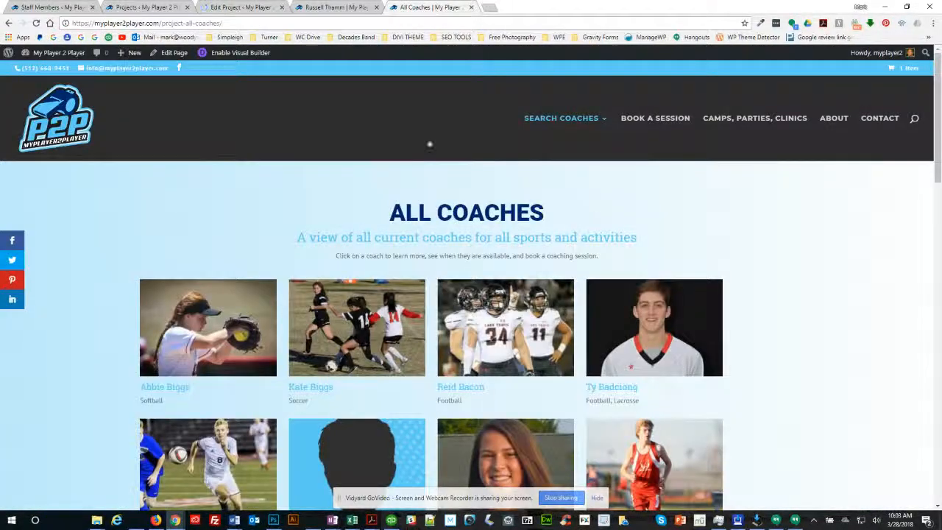
mouse_move(552, 150)
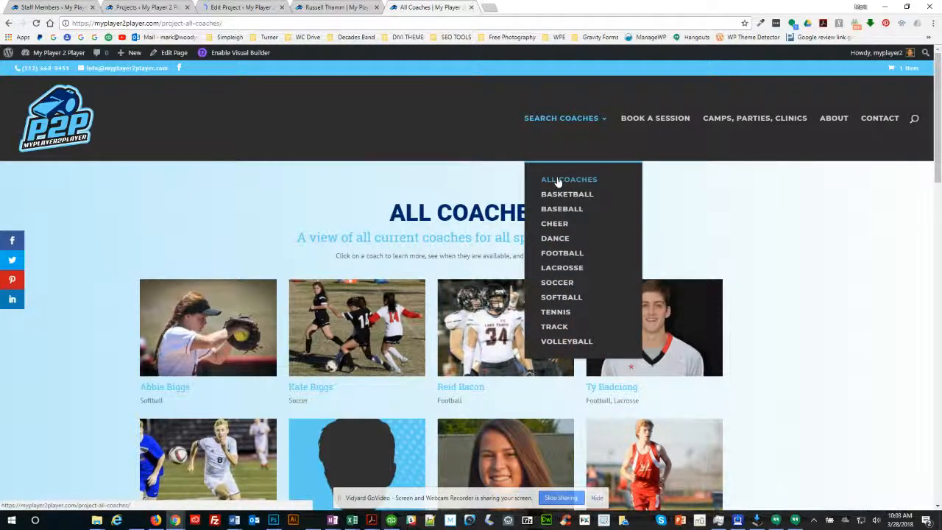
click(558, 259)
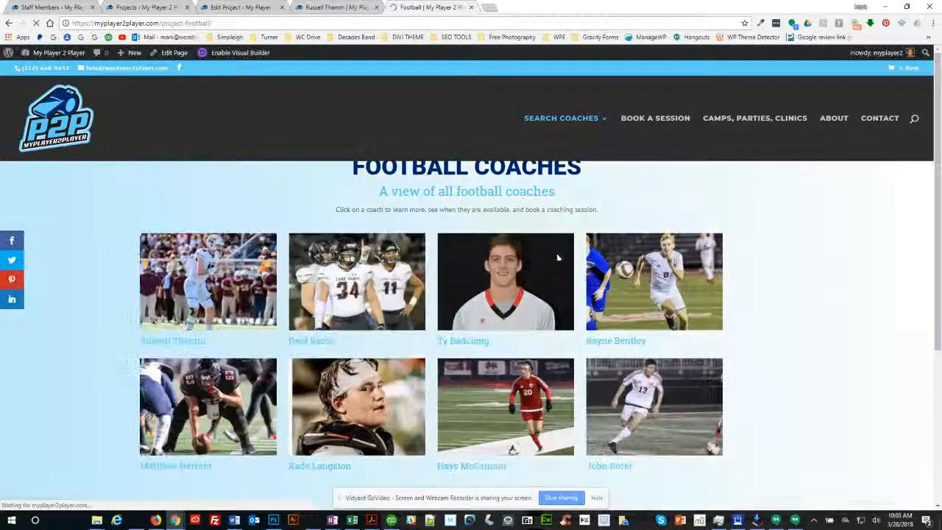
click(222, 326)
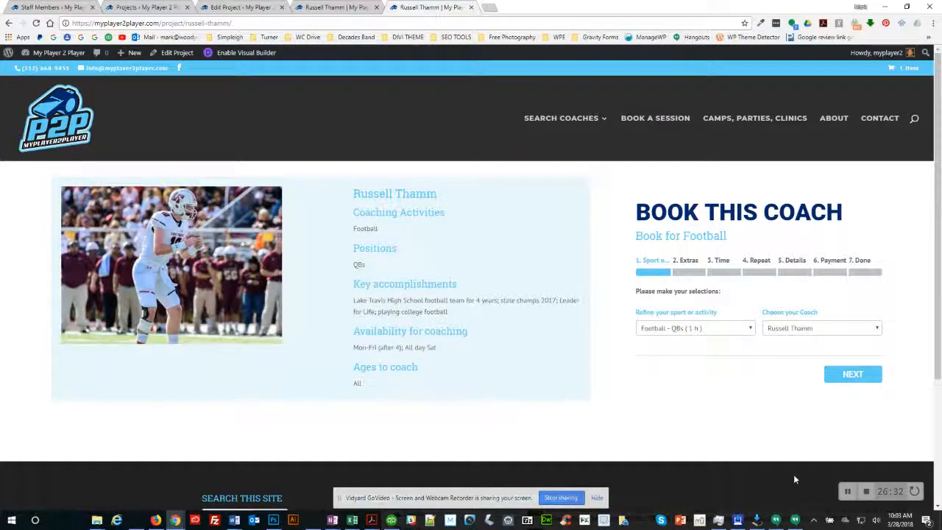
click(59, 8)
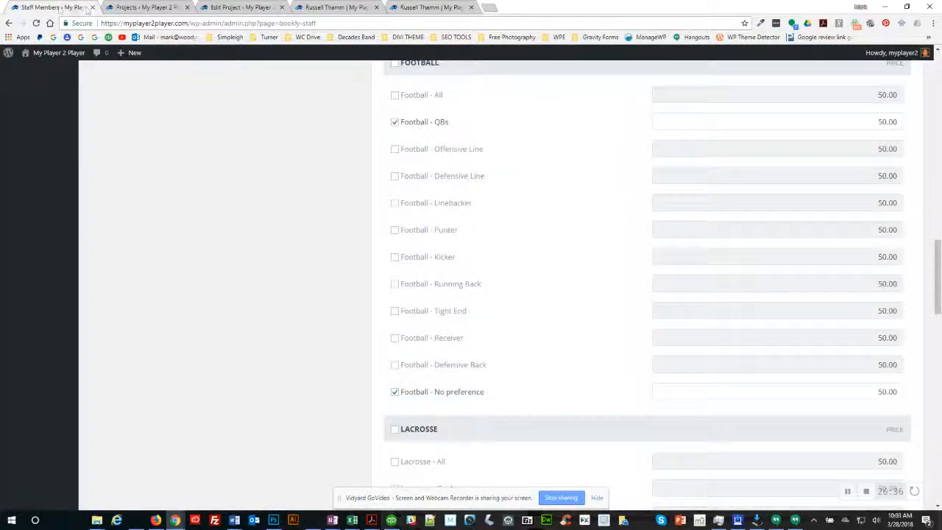
Step: In All Projects, find the coach's project and drag it into alphabetical order
click(138, 8)
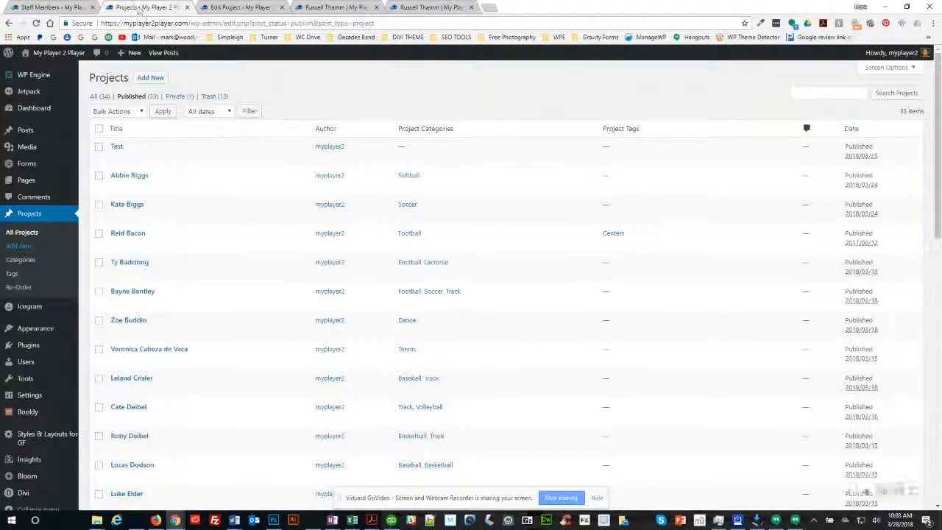
click(26, 235)
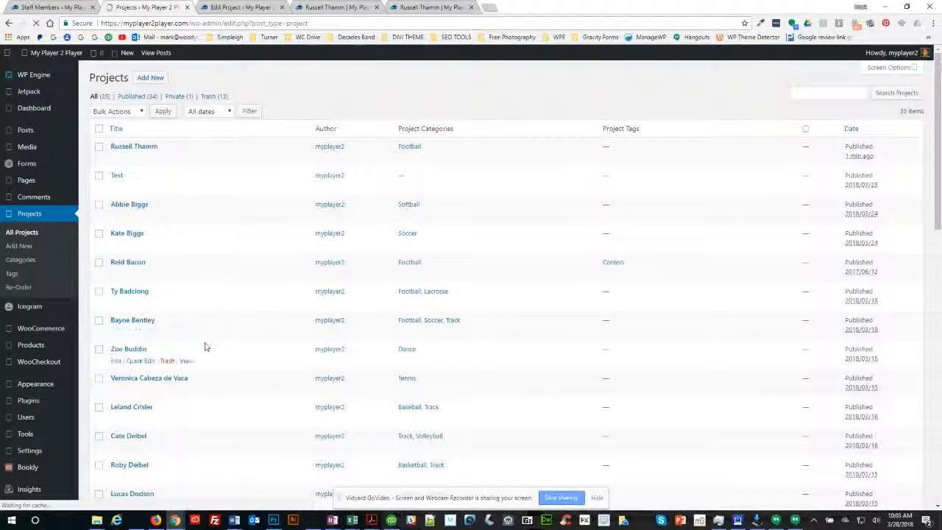
scroll(205, 346, down, 4)
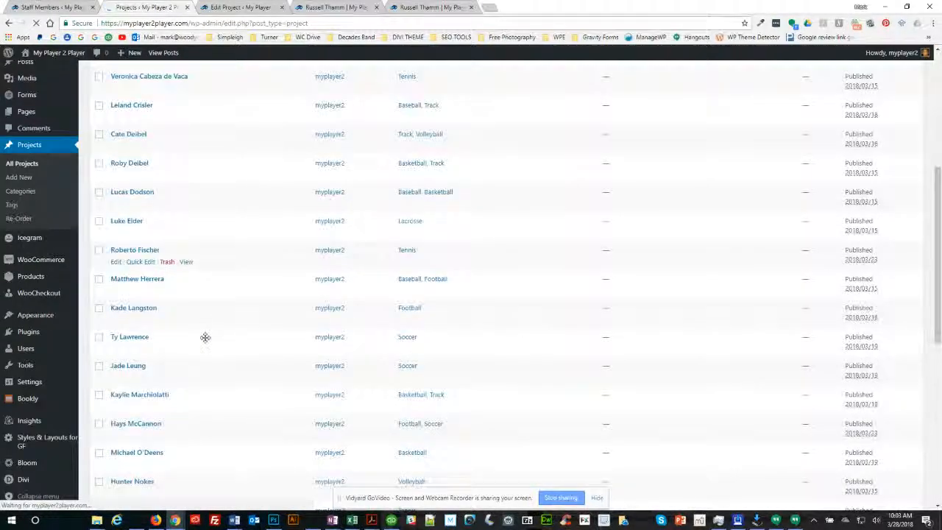
scroll(206, 337, down, 2)
scroll(205, 337, down, 1)
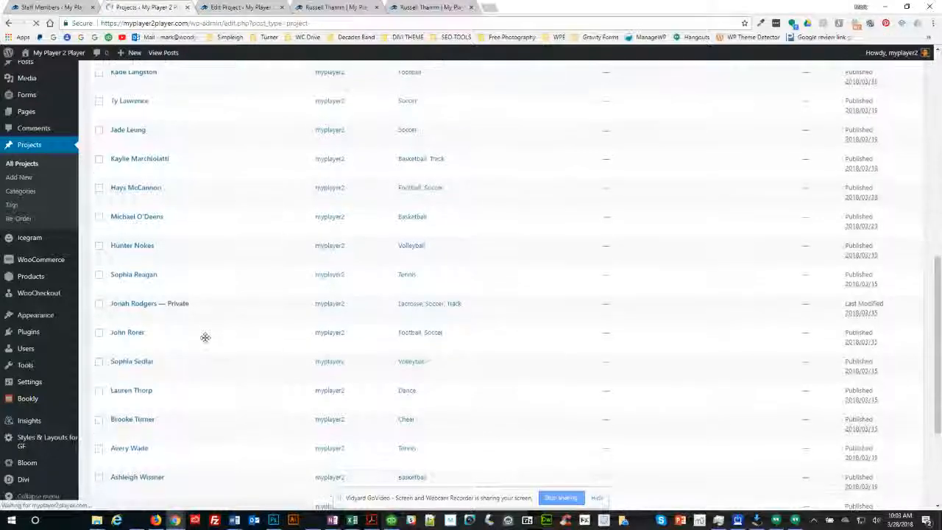
scroll(205, 337, down, 3)
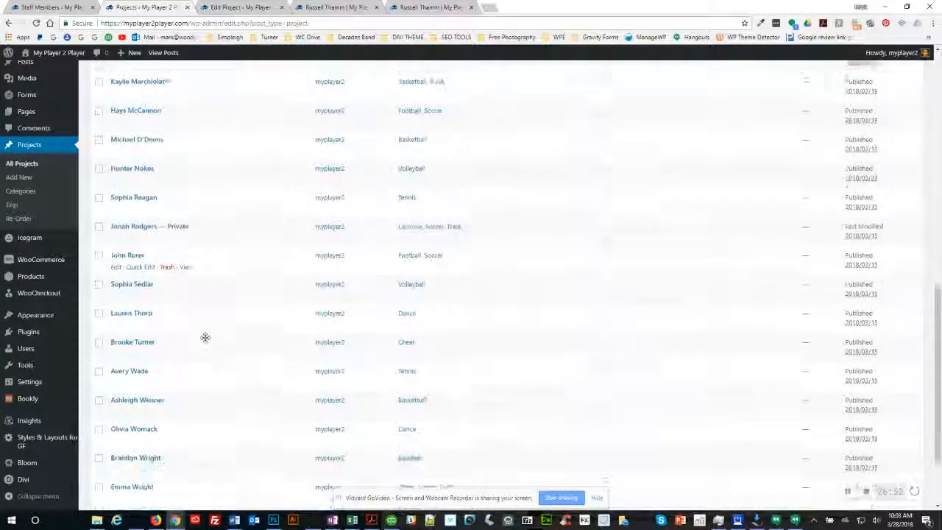
key(ctrl+f)
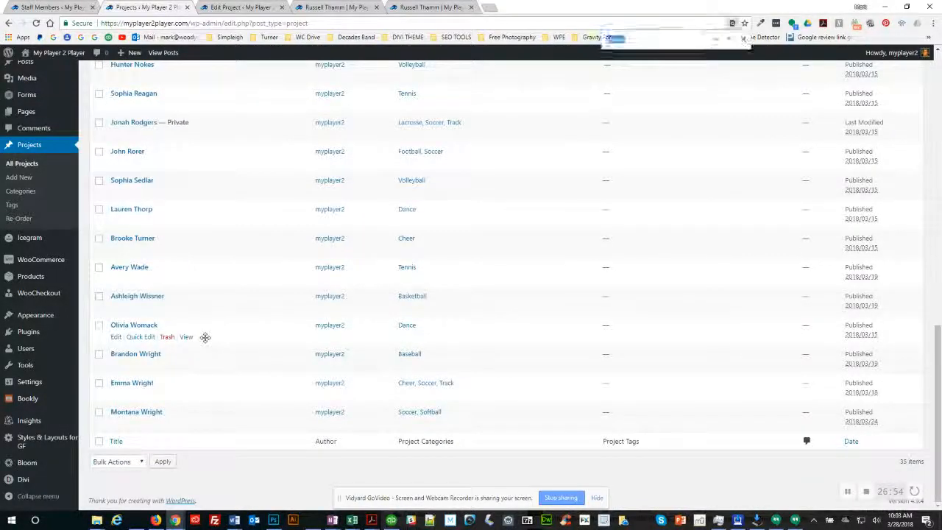
text(russ)
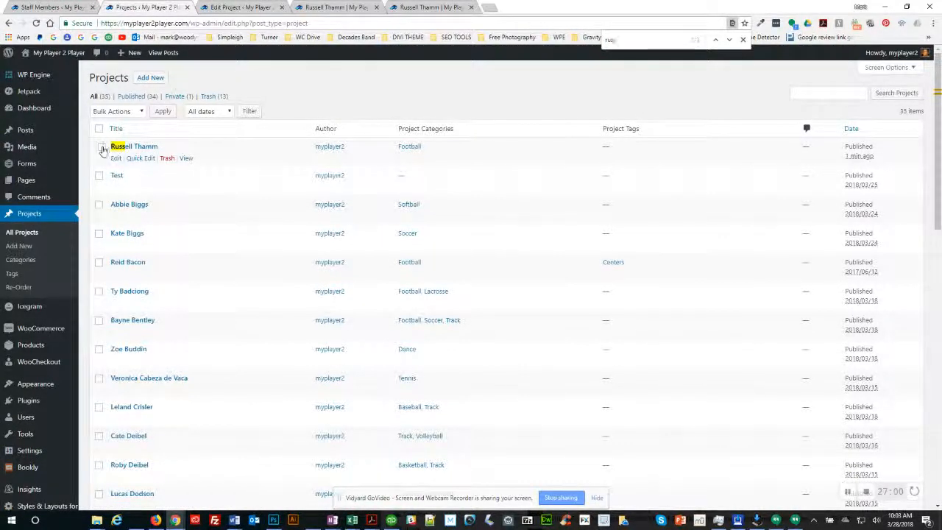
drag(106, 147, 116, 386)
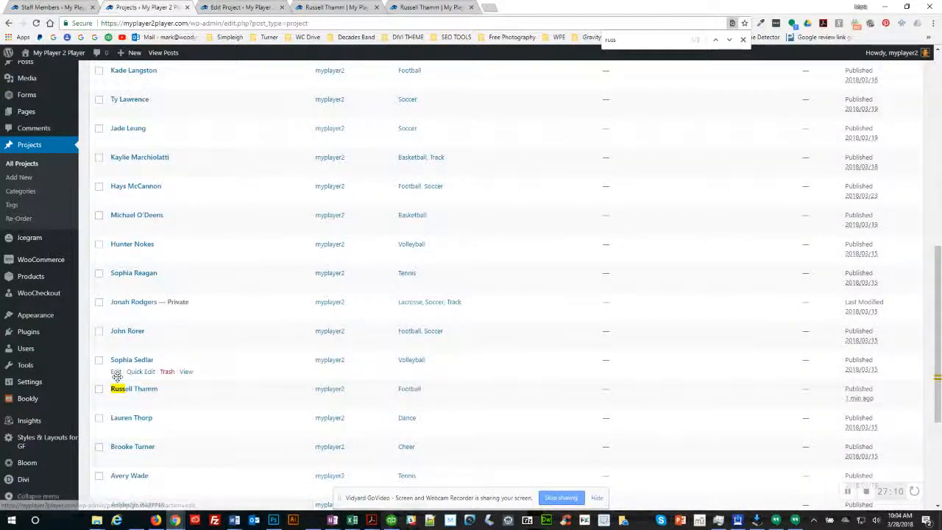
Step: Send the private project to the Trash, leaving 34 published projects
scroll(147, 425, down, 3)
scroll(147, 425, up, 10)
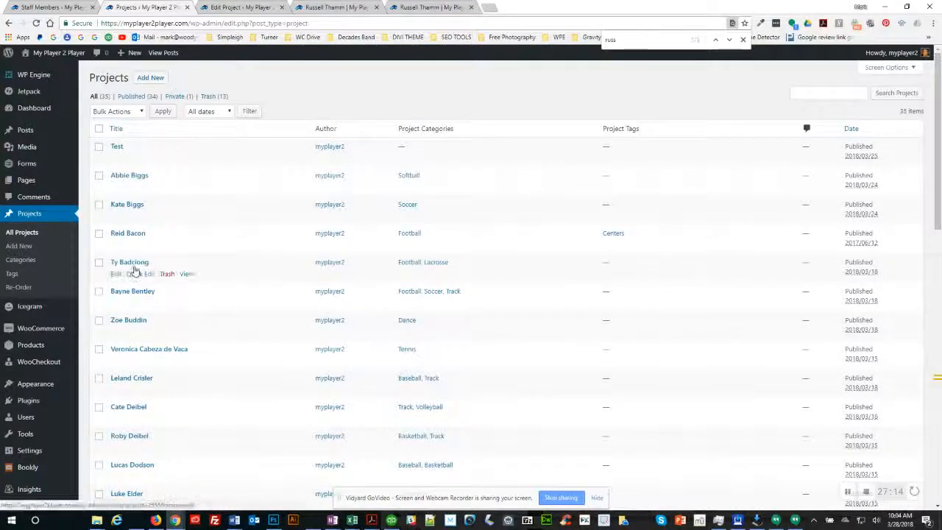
scroll(132, 270, down, 8)
scroll(136, 272, down, 1)
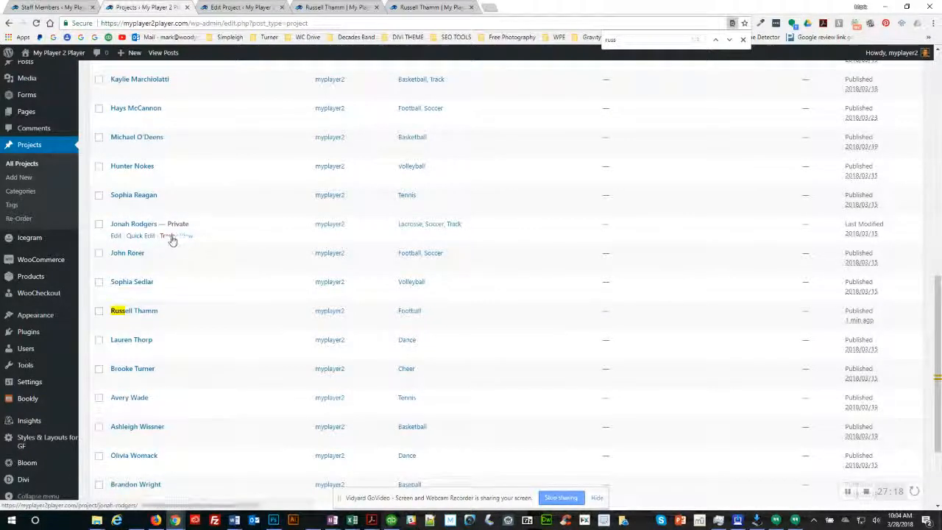
click(168, 236)
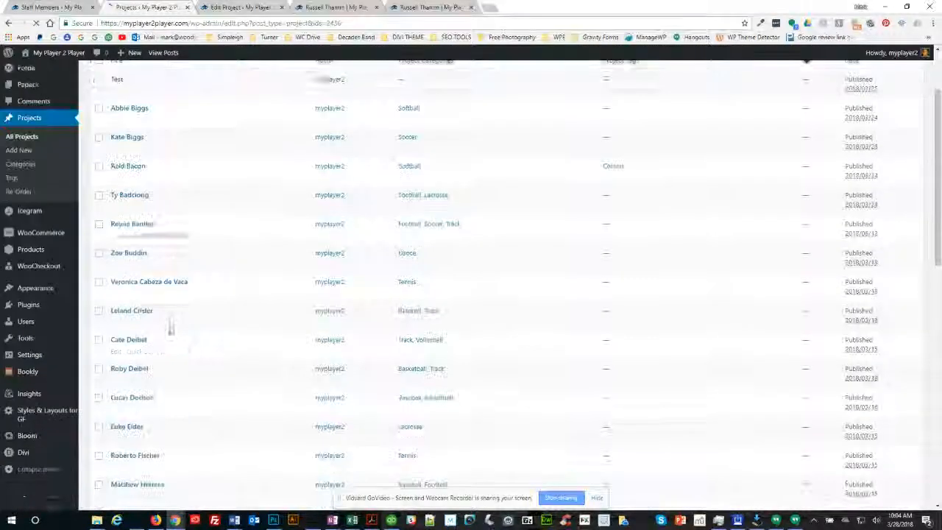
scroll(169, 331, down, 10)
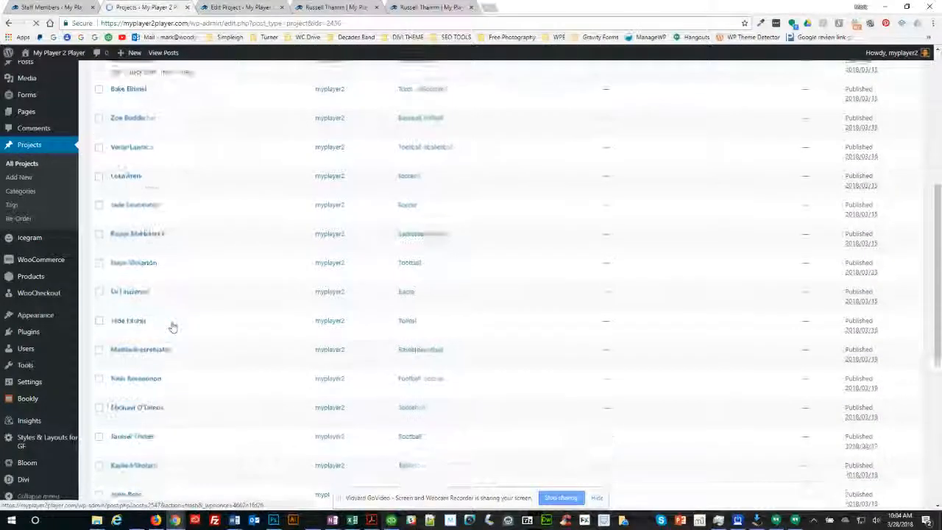
scroll(173, 326, down, 4)
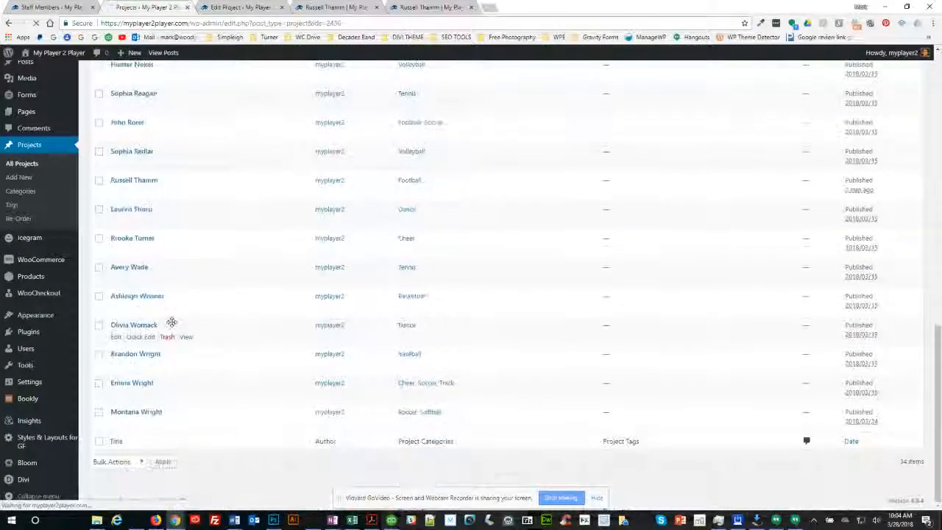
scroll(172, 326, up, 2)
scroll(172, 326, up, 10)
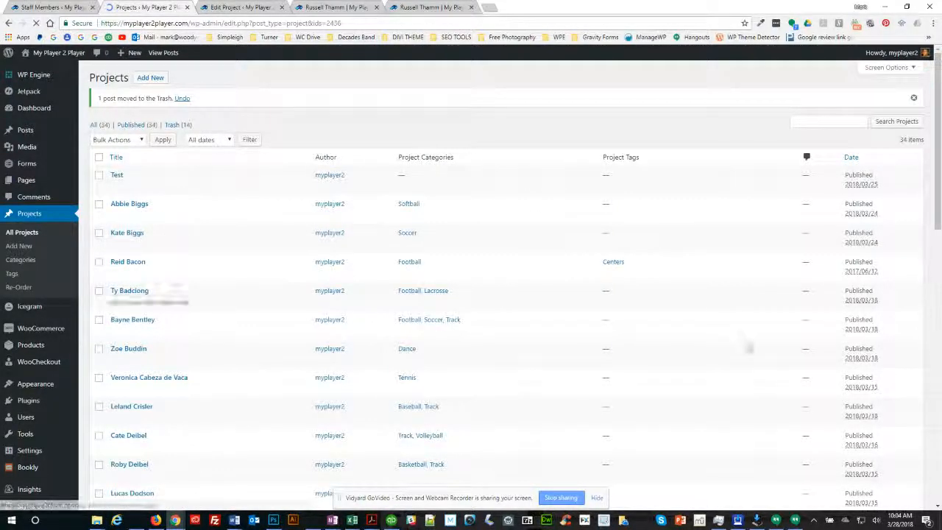
click(241, 10)
Step: Bring up the coach's live project page showing the Book This Coach form preset to Football - QBs
click(328, 8)
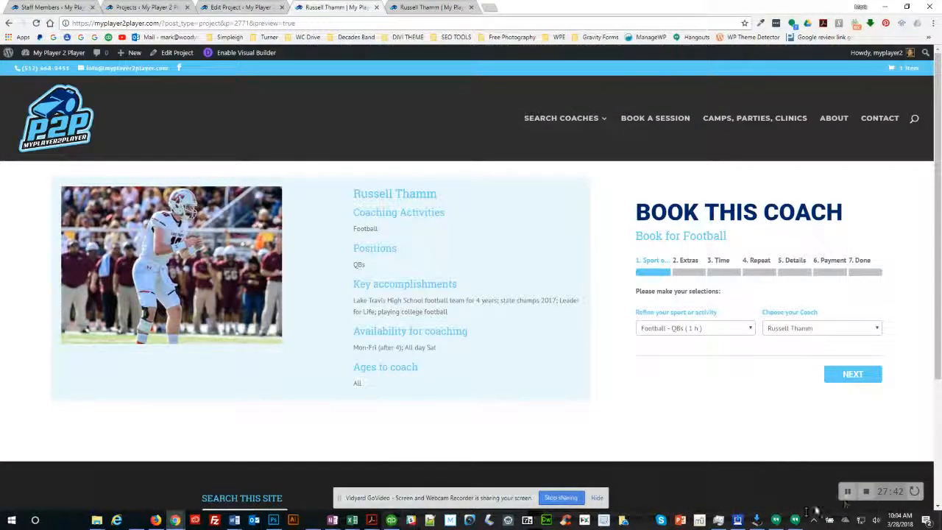
key(ctrl+Tab)
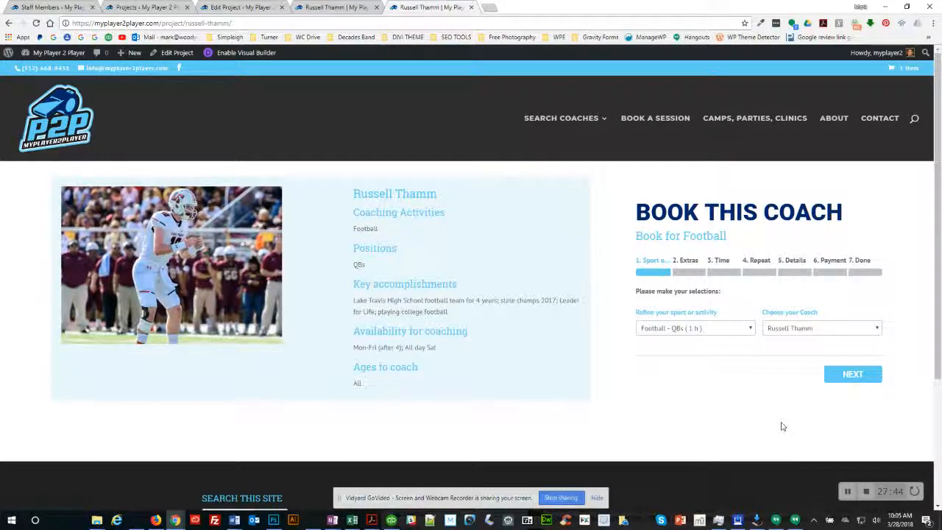